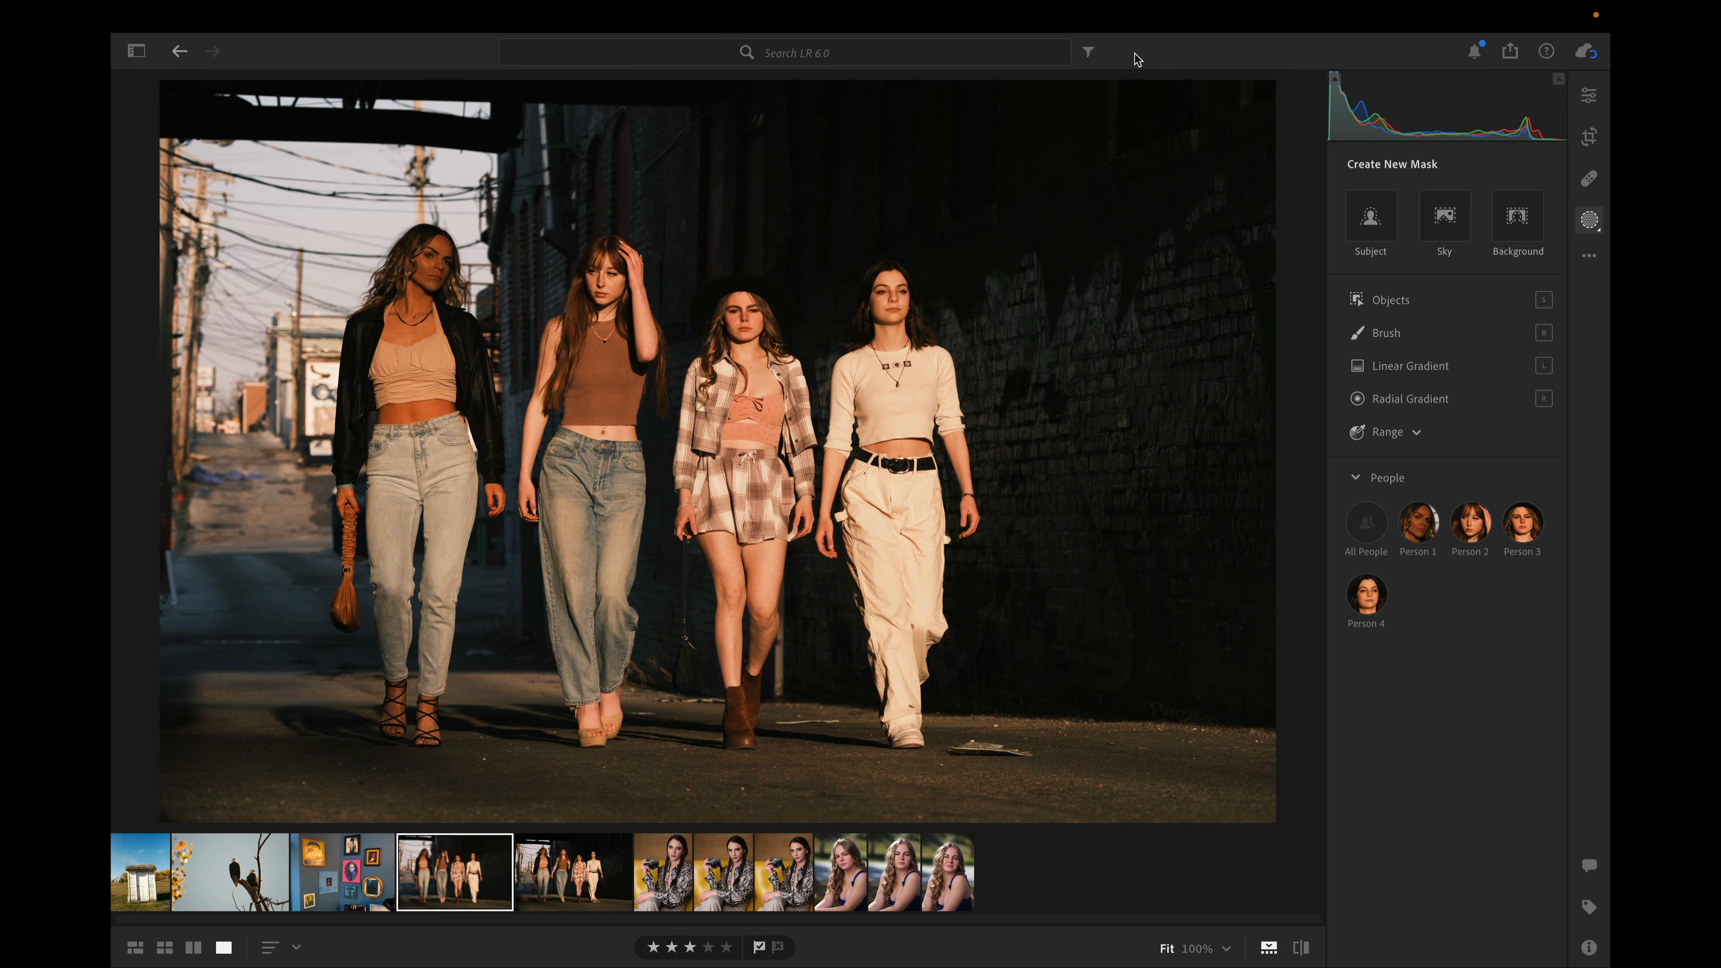
Create two separate masks for Person 4, one for Face Skin and one for Hair
left_click(1591, 222)
left_click(1591, 222)
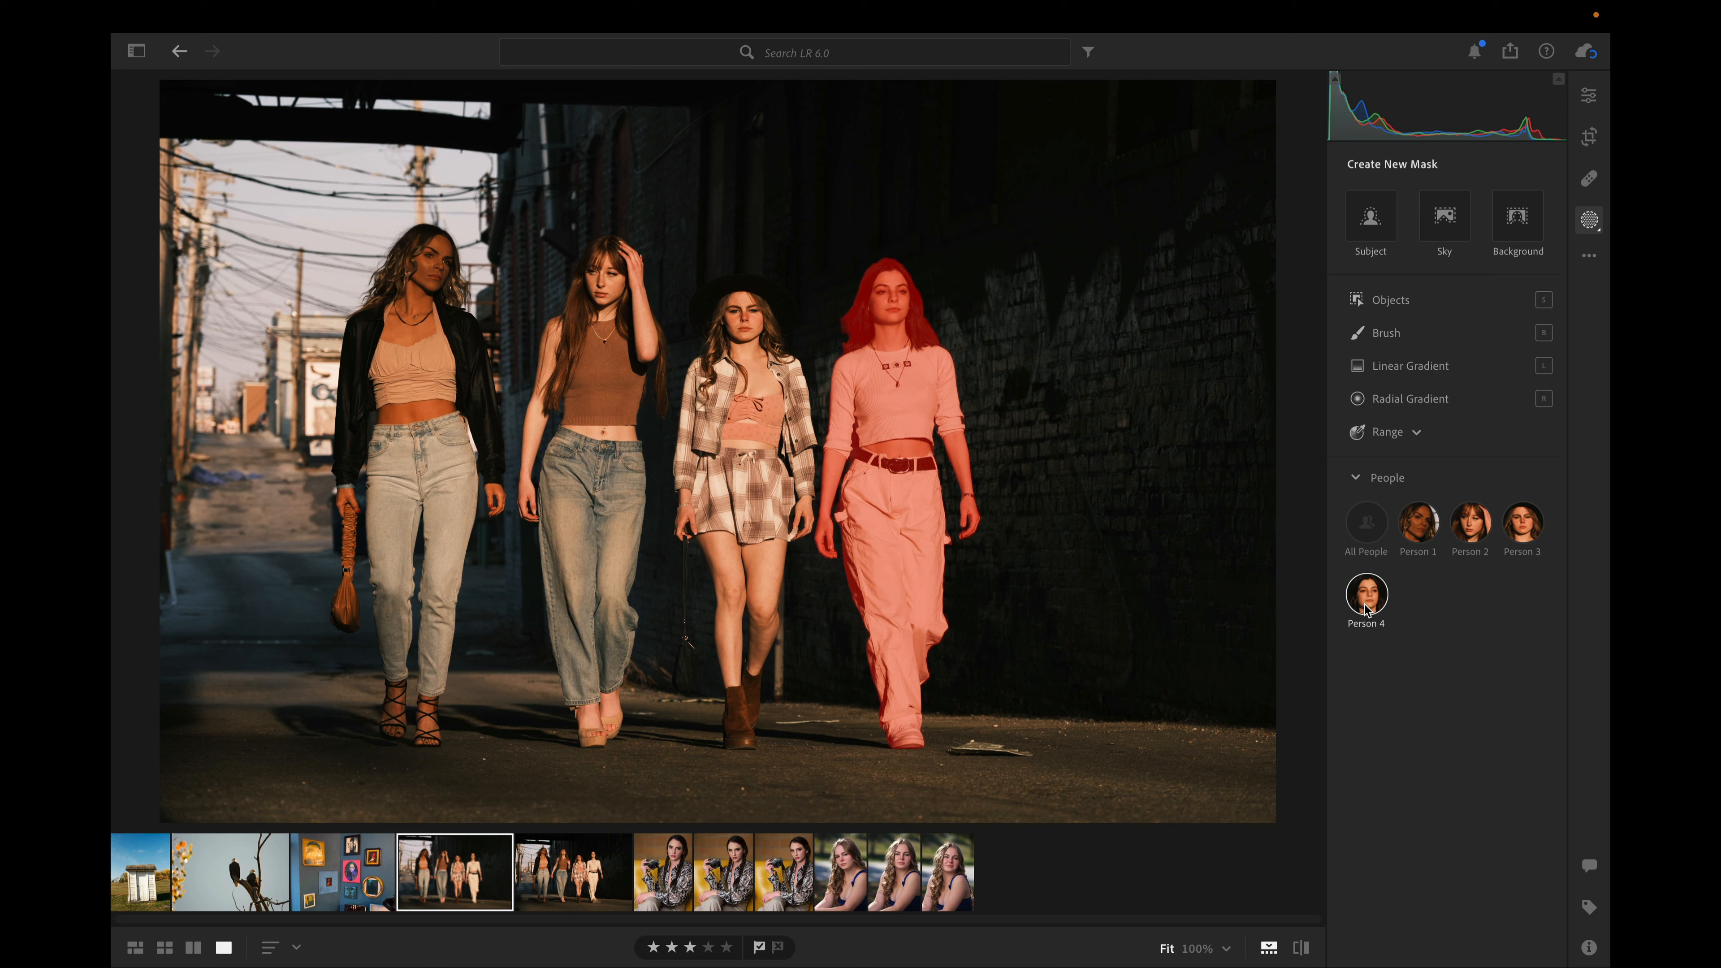
left_click(1366, 608)
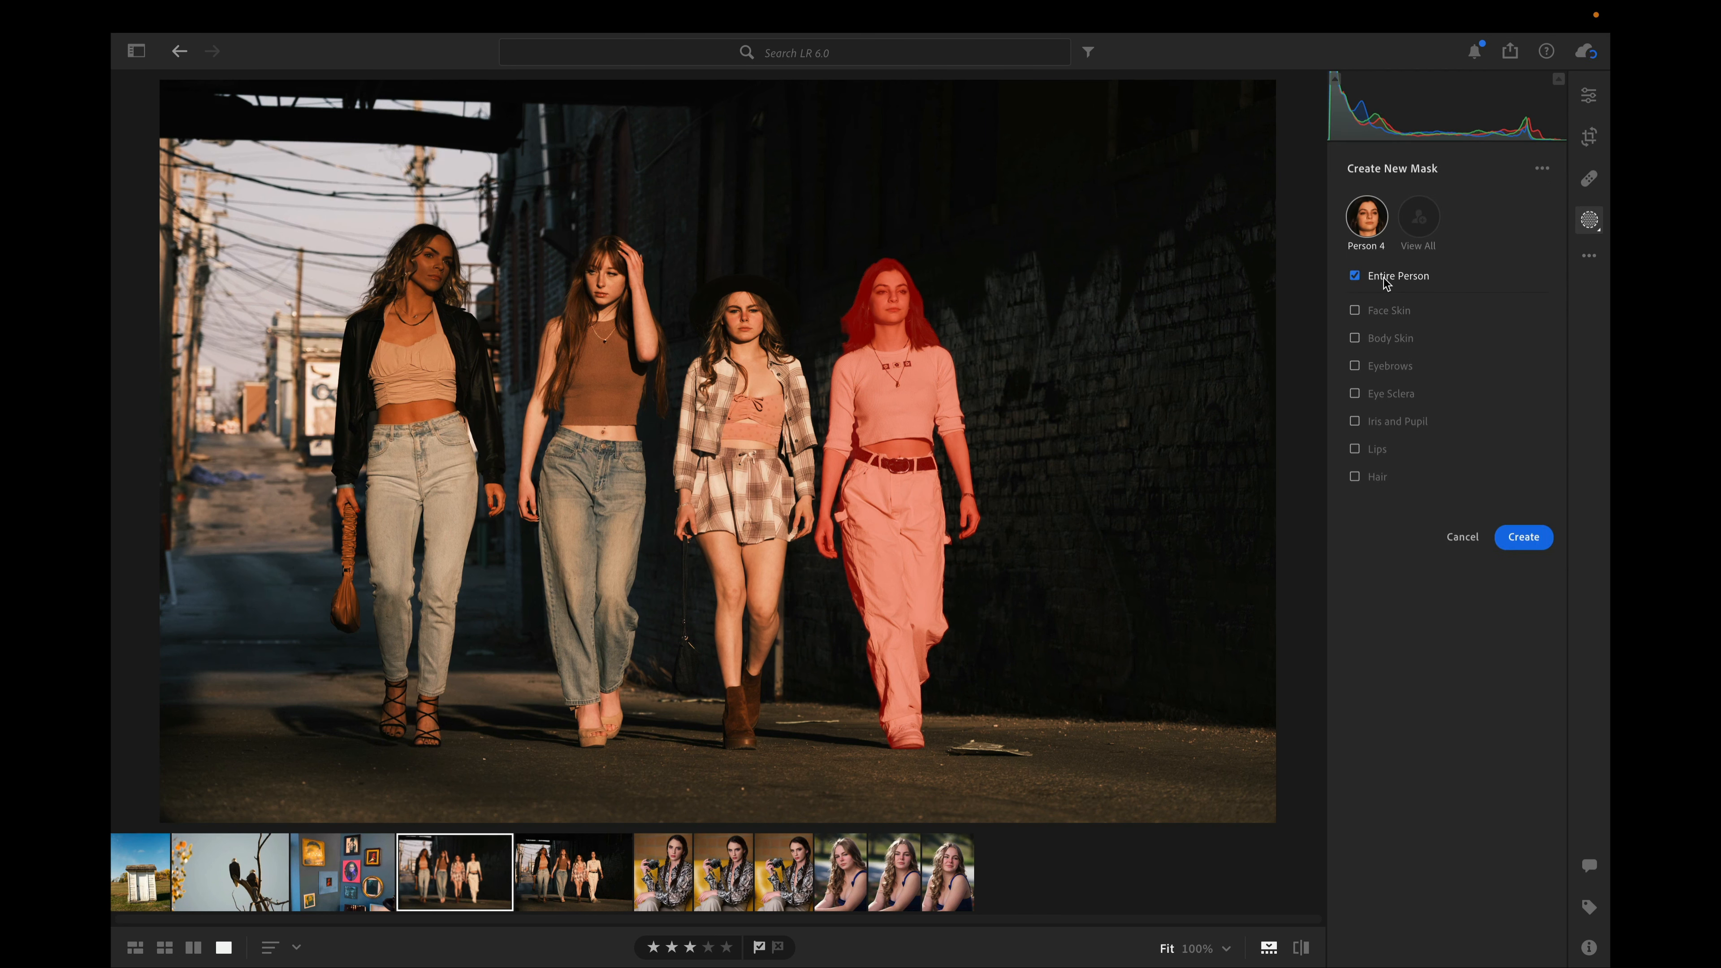
left_click(1389, 314)
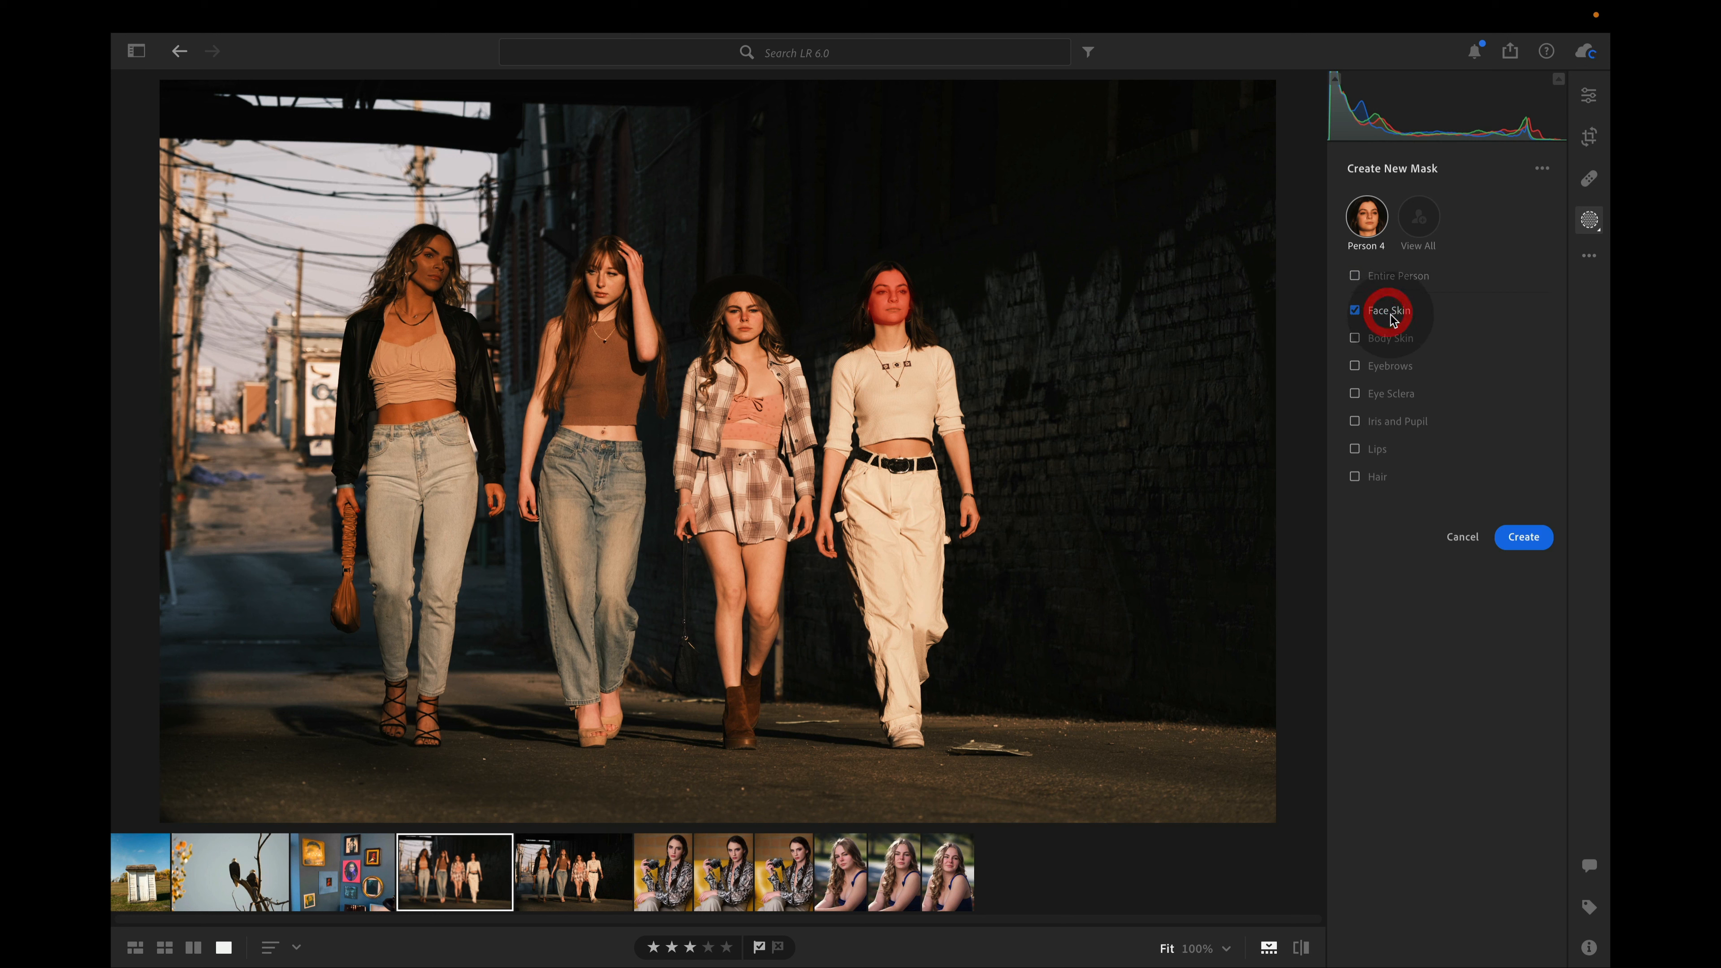
left_click(1376, 482)
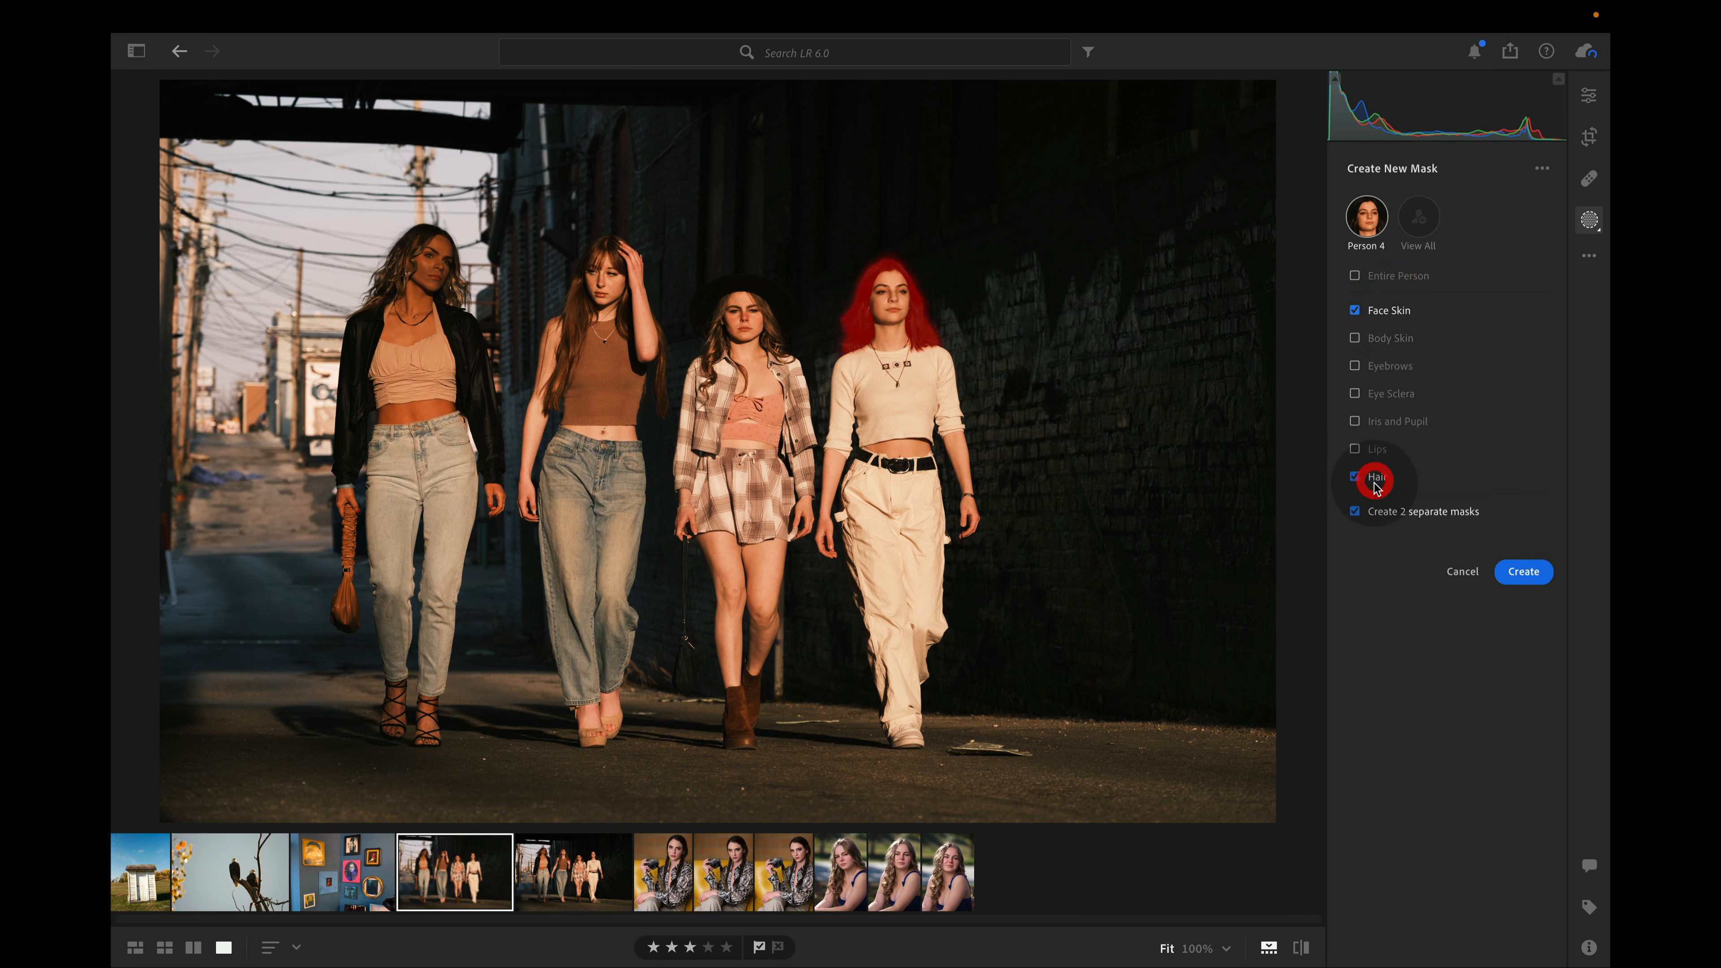
left_click(1518, 573)
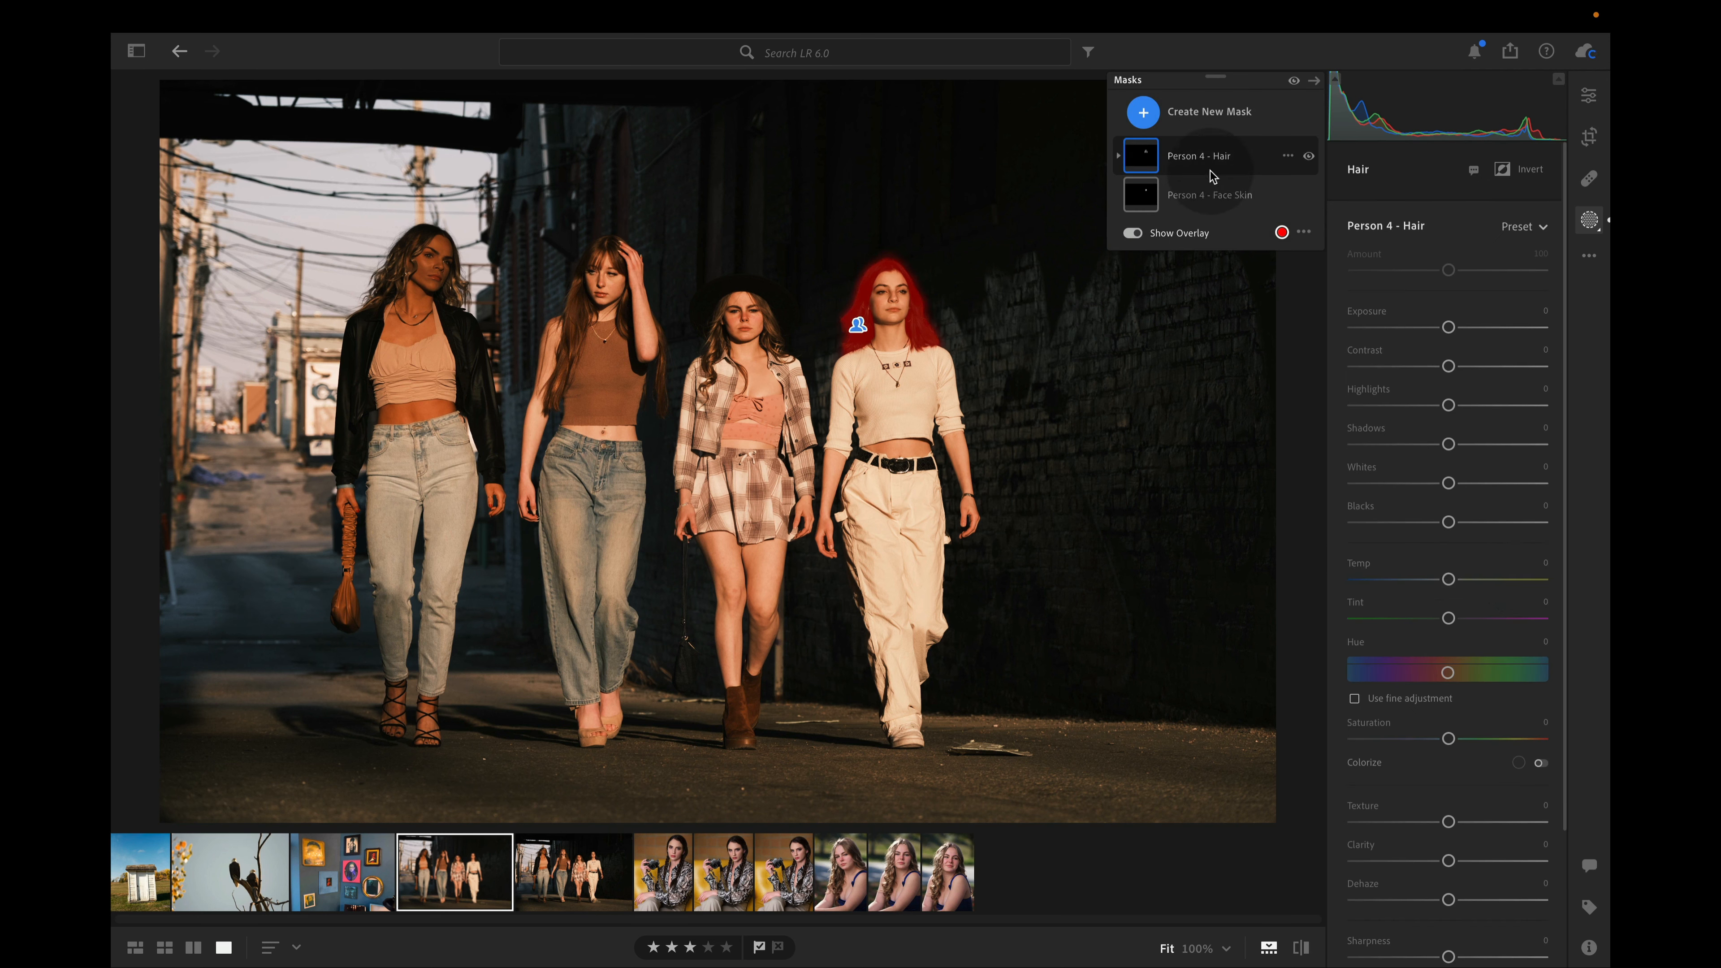
Adjust the Person 4 Hair mask to Exposure +1.76, Contrast +36 and Blacks -15
left_click(1210, 196)
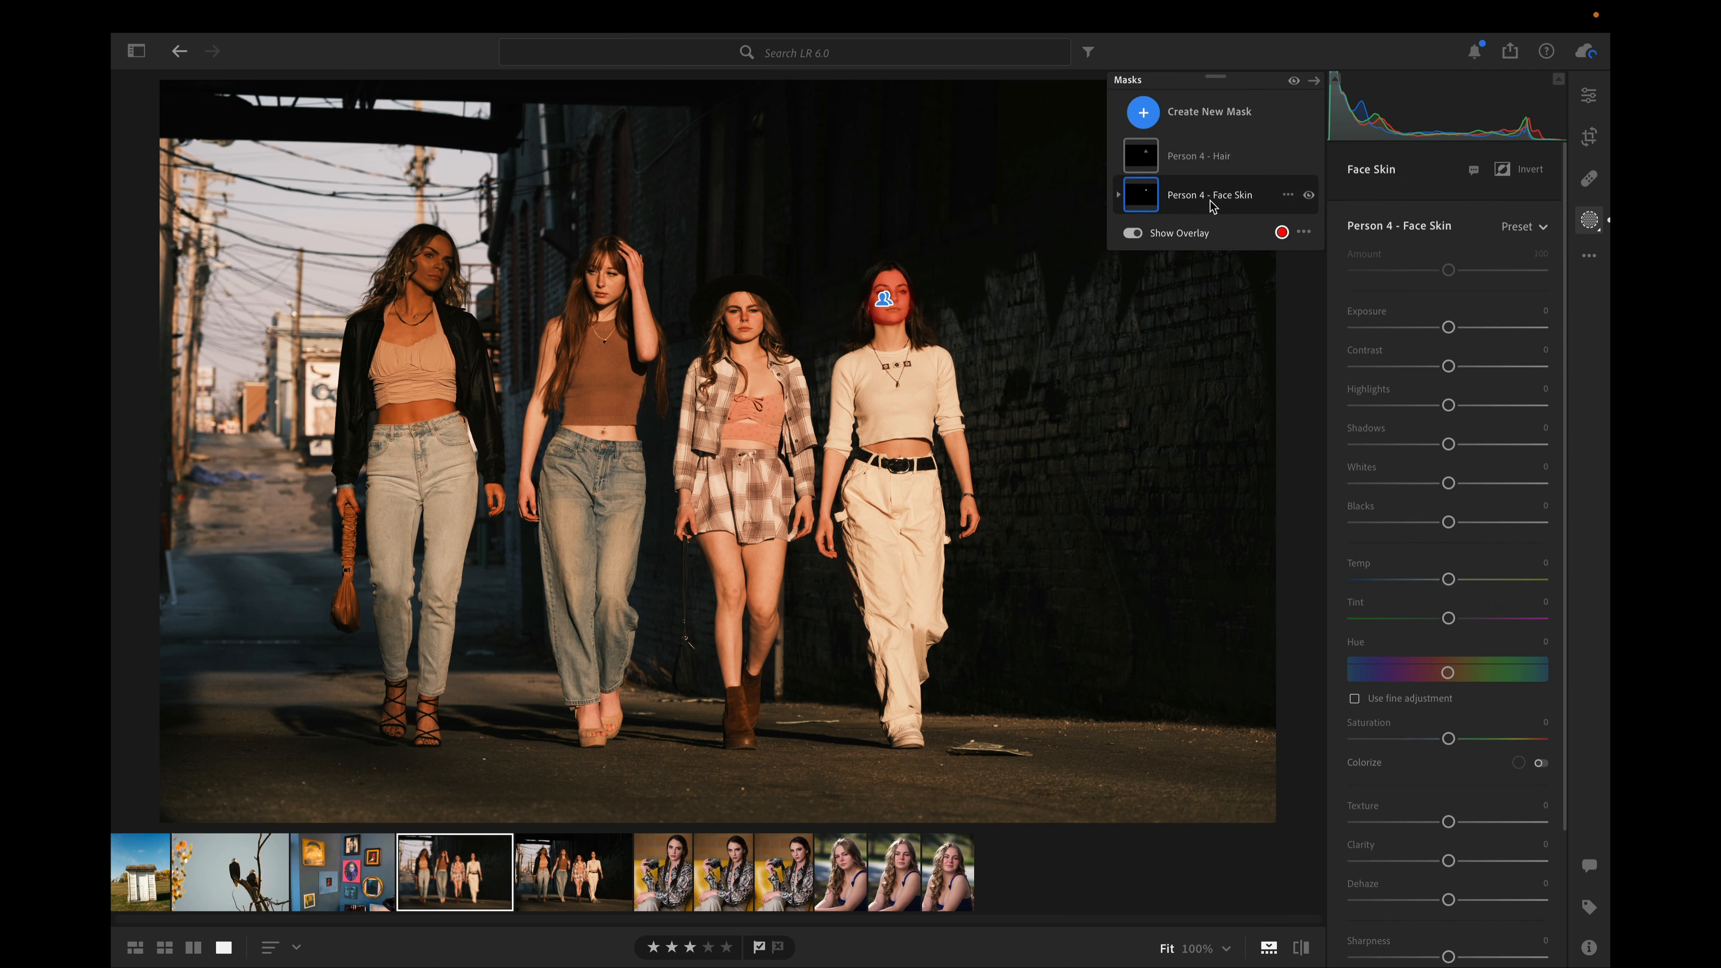
left_click(915, 305)
left_click(1200, 156)
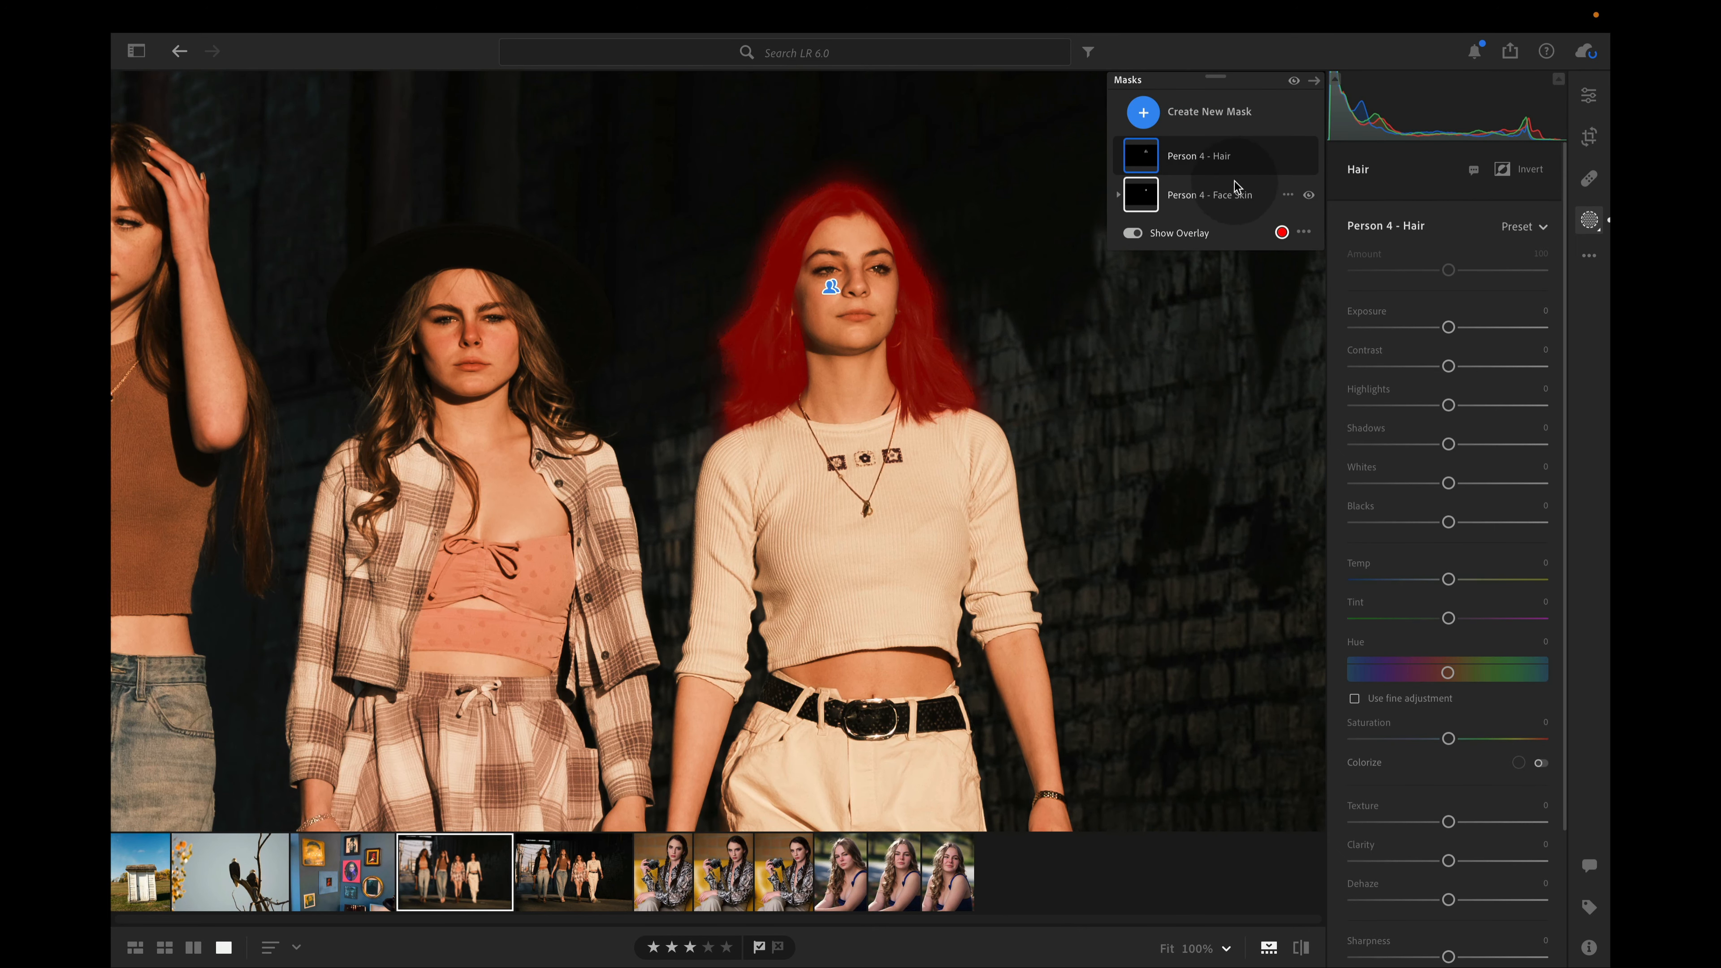
left_click_drag(1454, 332, 1484, 367)
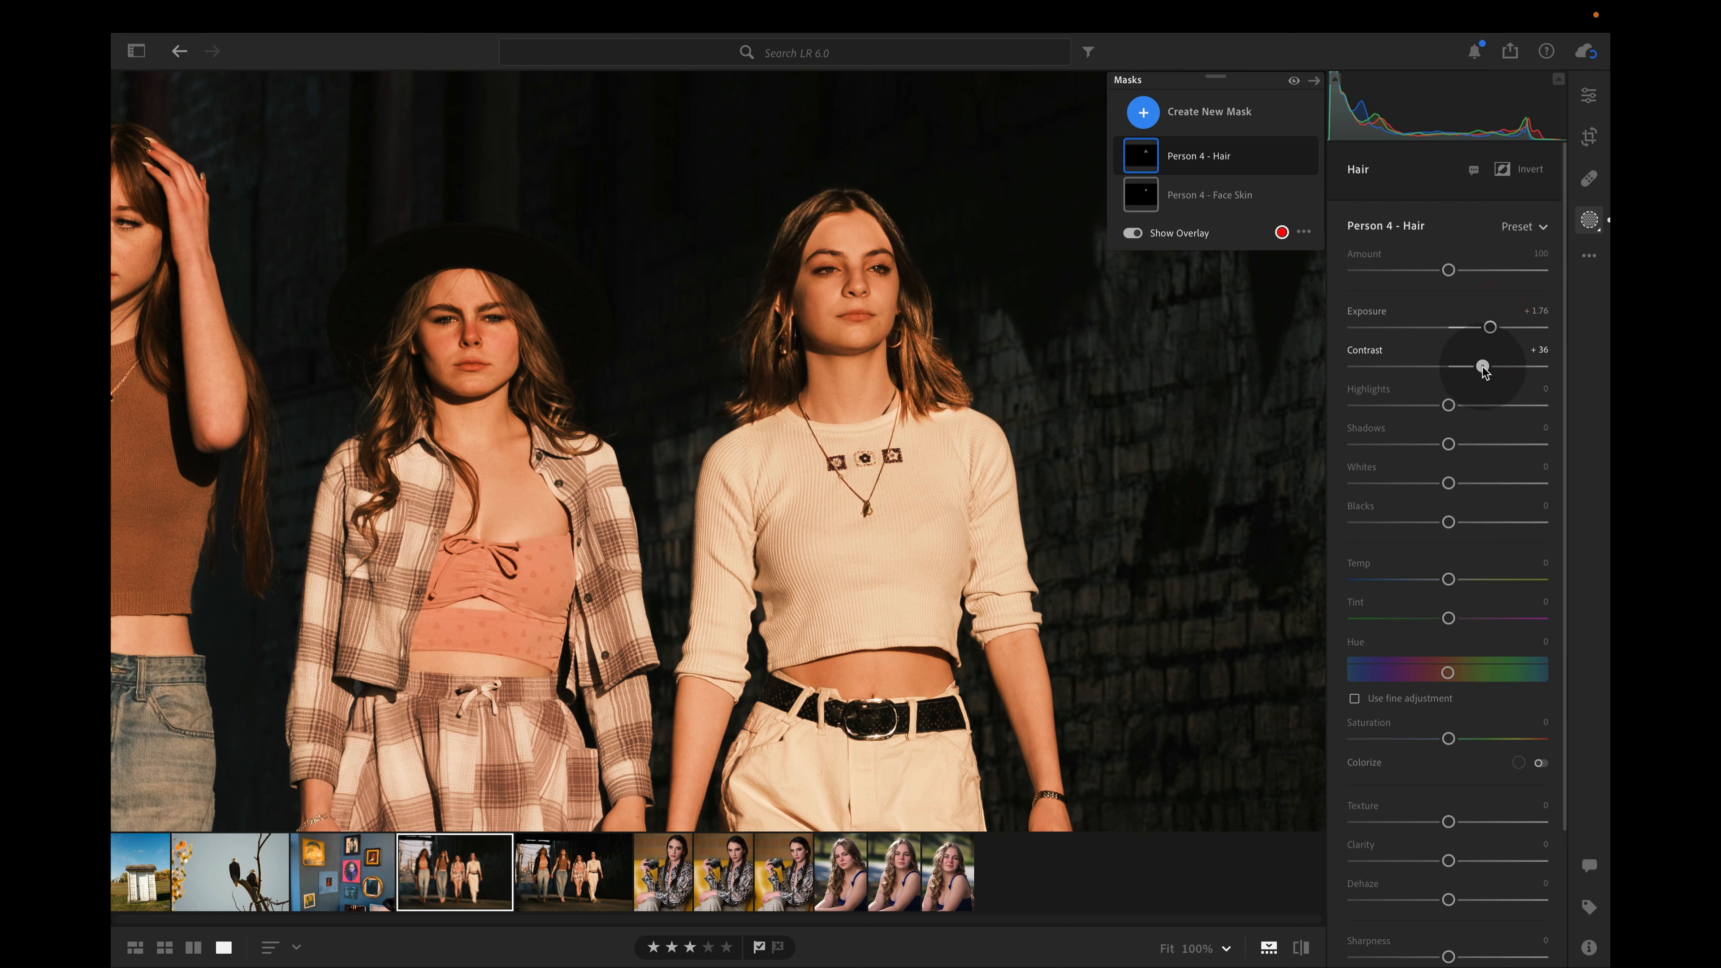
left_click_drag(1448, 522, 1432, 524)
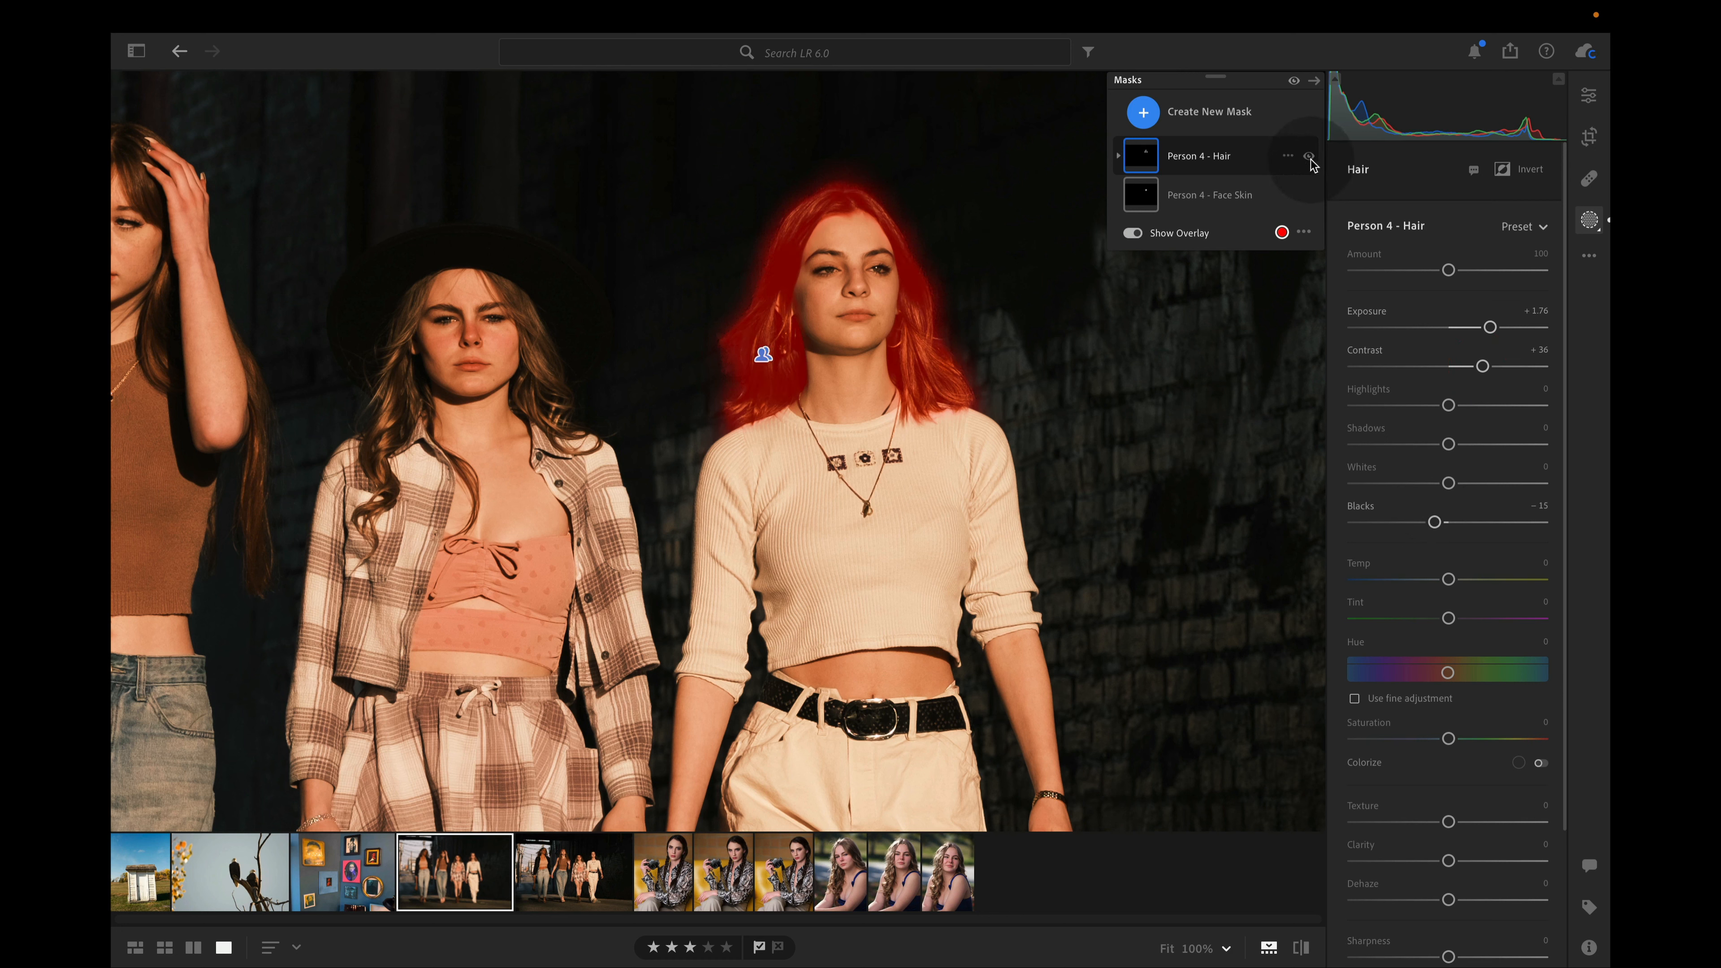
Compare the hair with and without its mask adjustments, temporarily hiding the red overlay
left_click(1307, 156)
left_click(1307, 156)
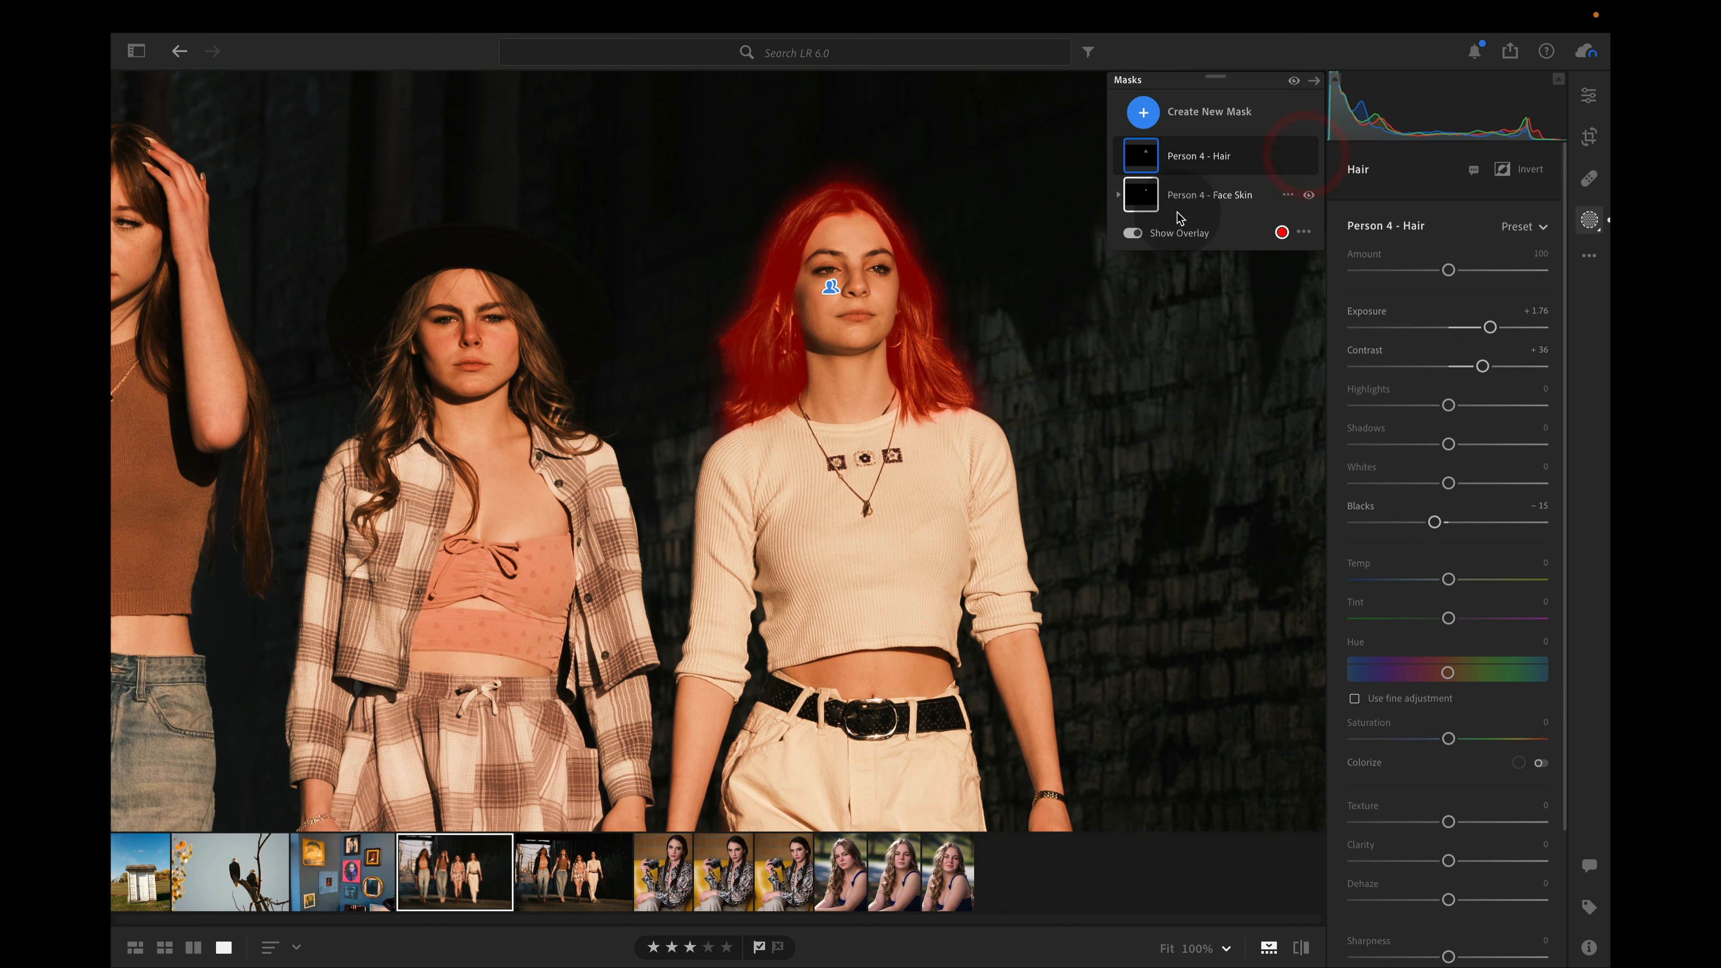
left_click(1172, 232)
left_click(1306, 157)
left_click(1309, 157)
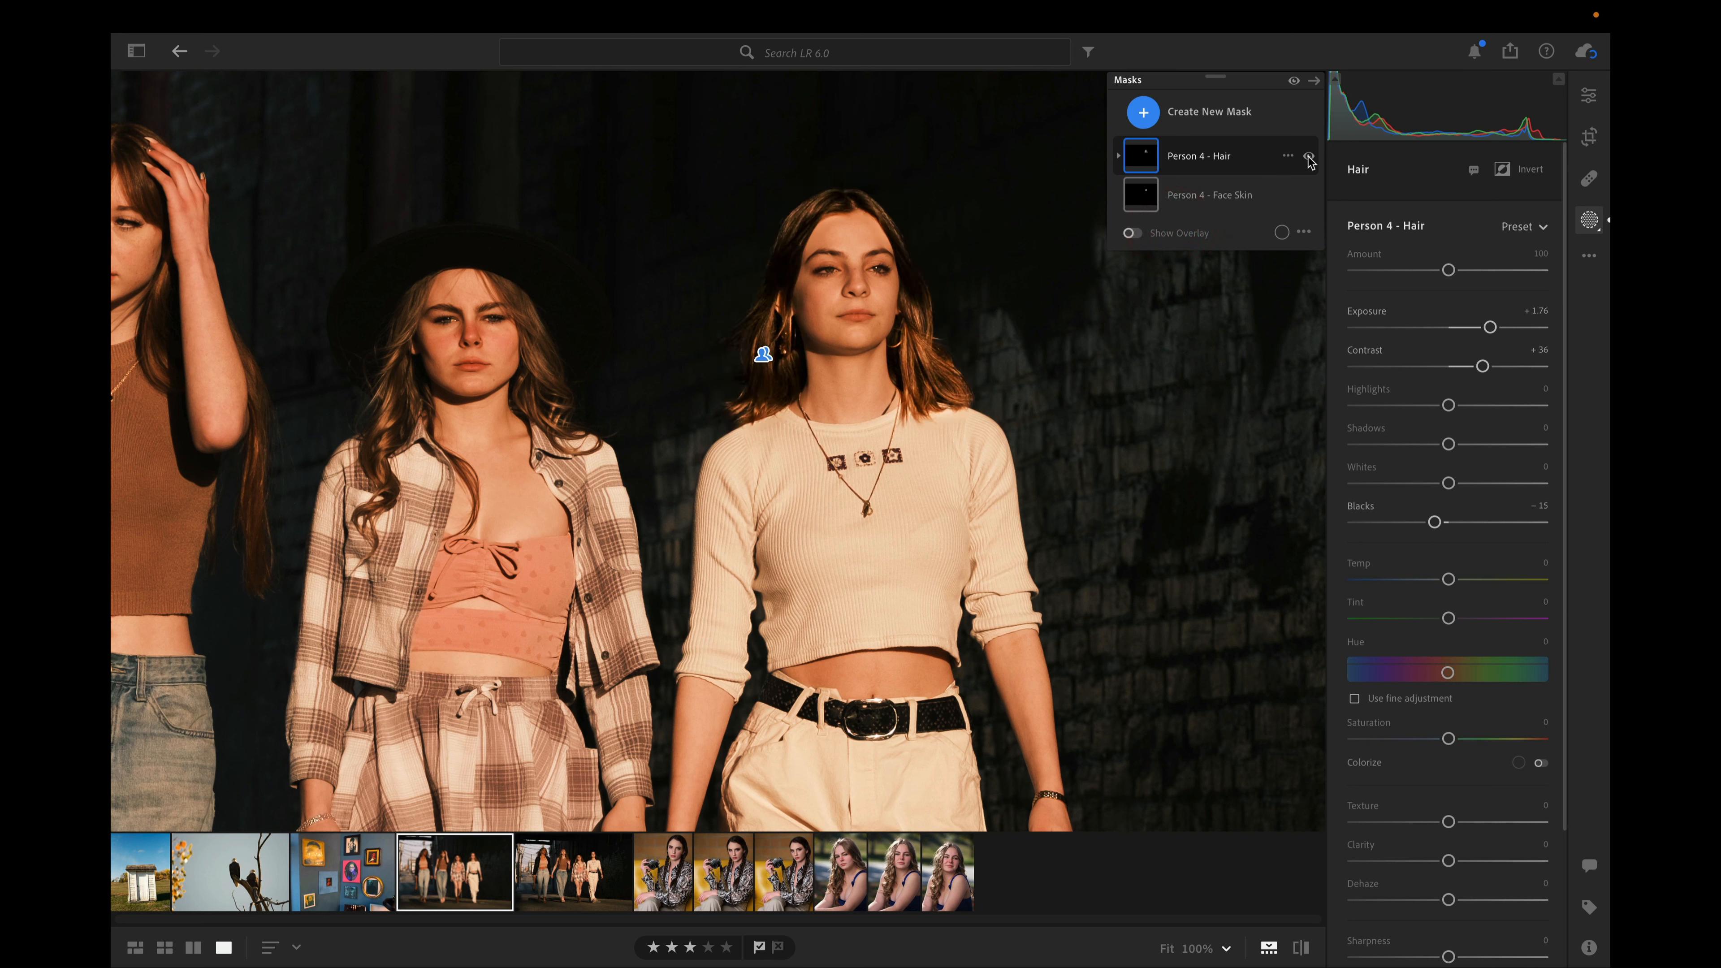
left_click(1186, 234)
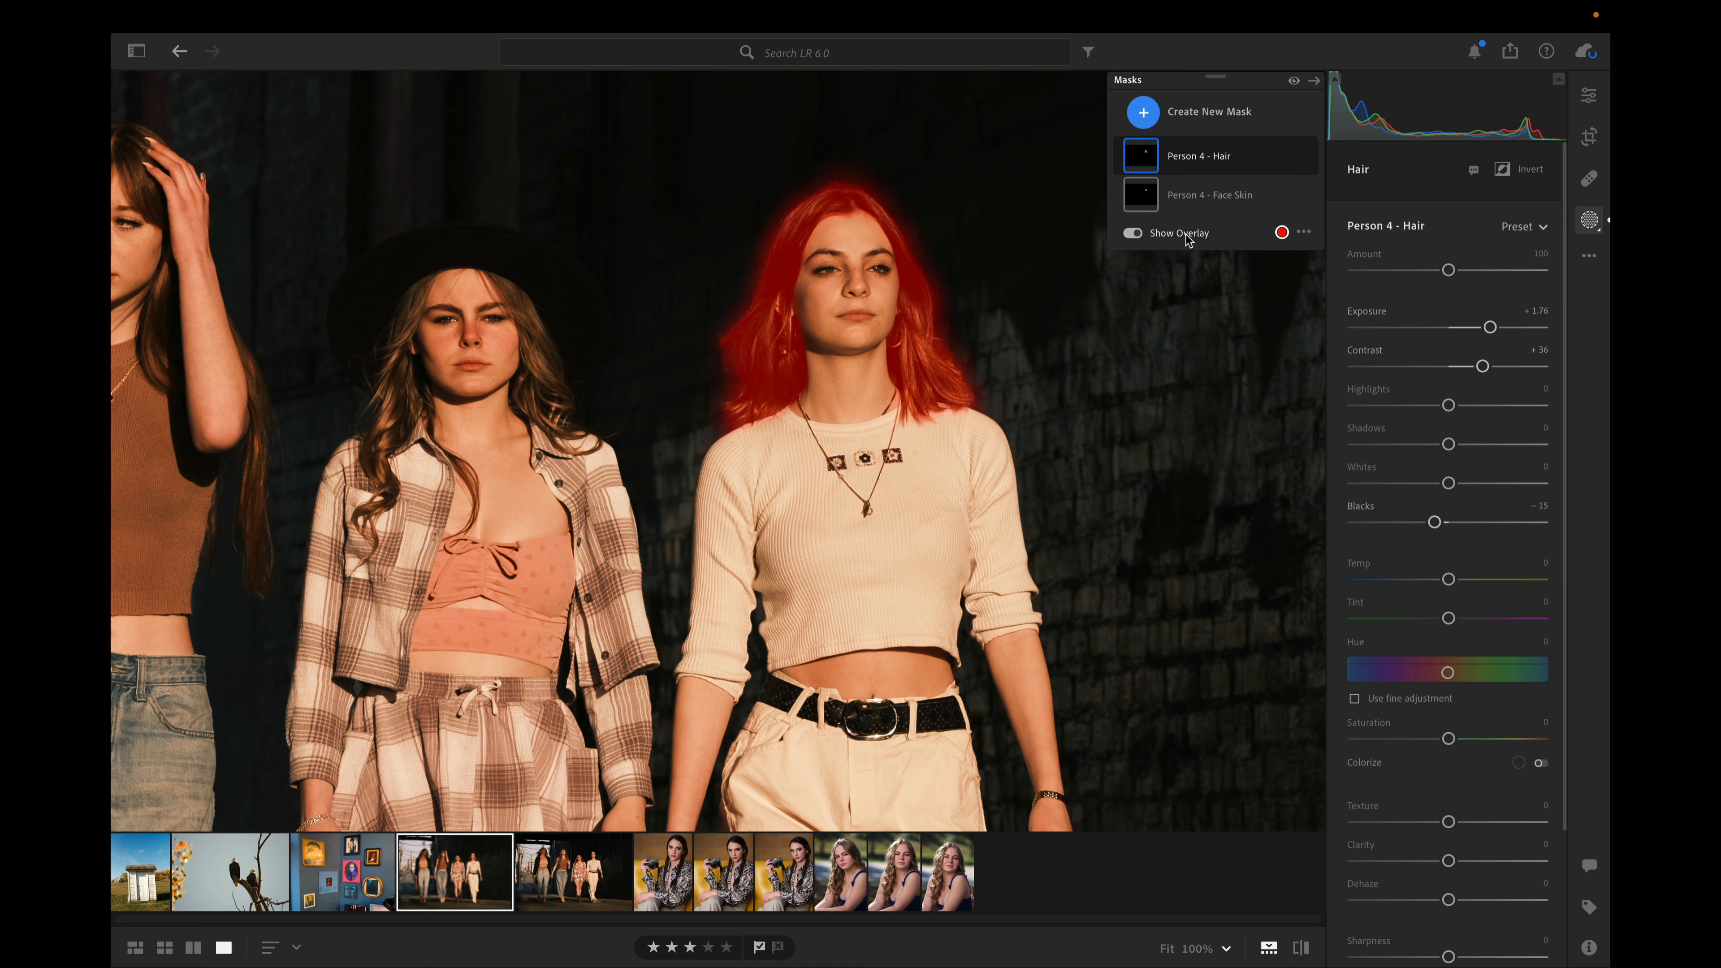
Soften the Person 4 Face Skin mask by setting its Texture to -43
left_click(1197, 192)
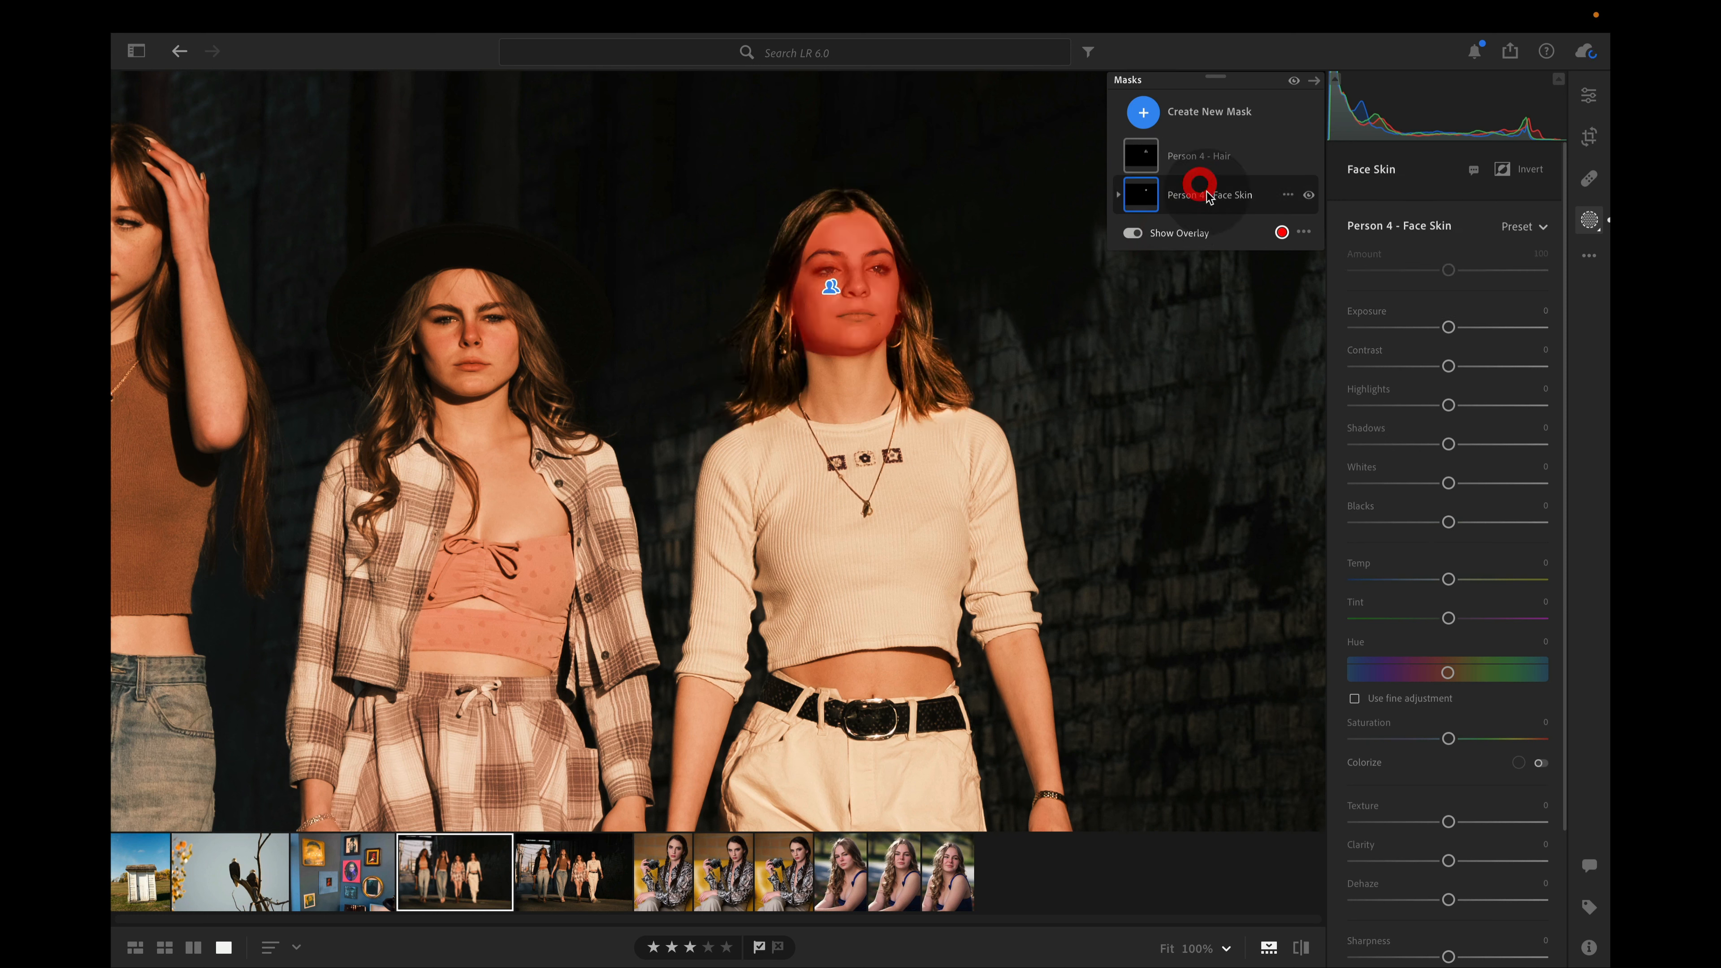
left_click_drag(1415, 825, 1409, 823)
left_click(1408, 824)
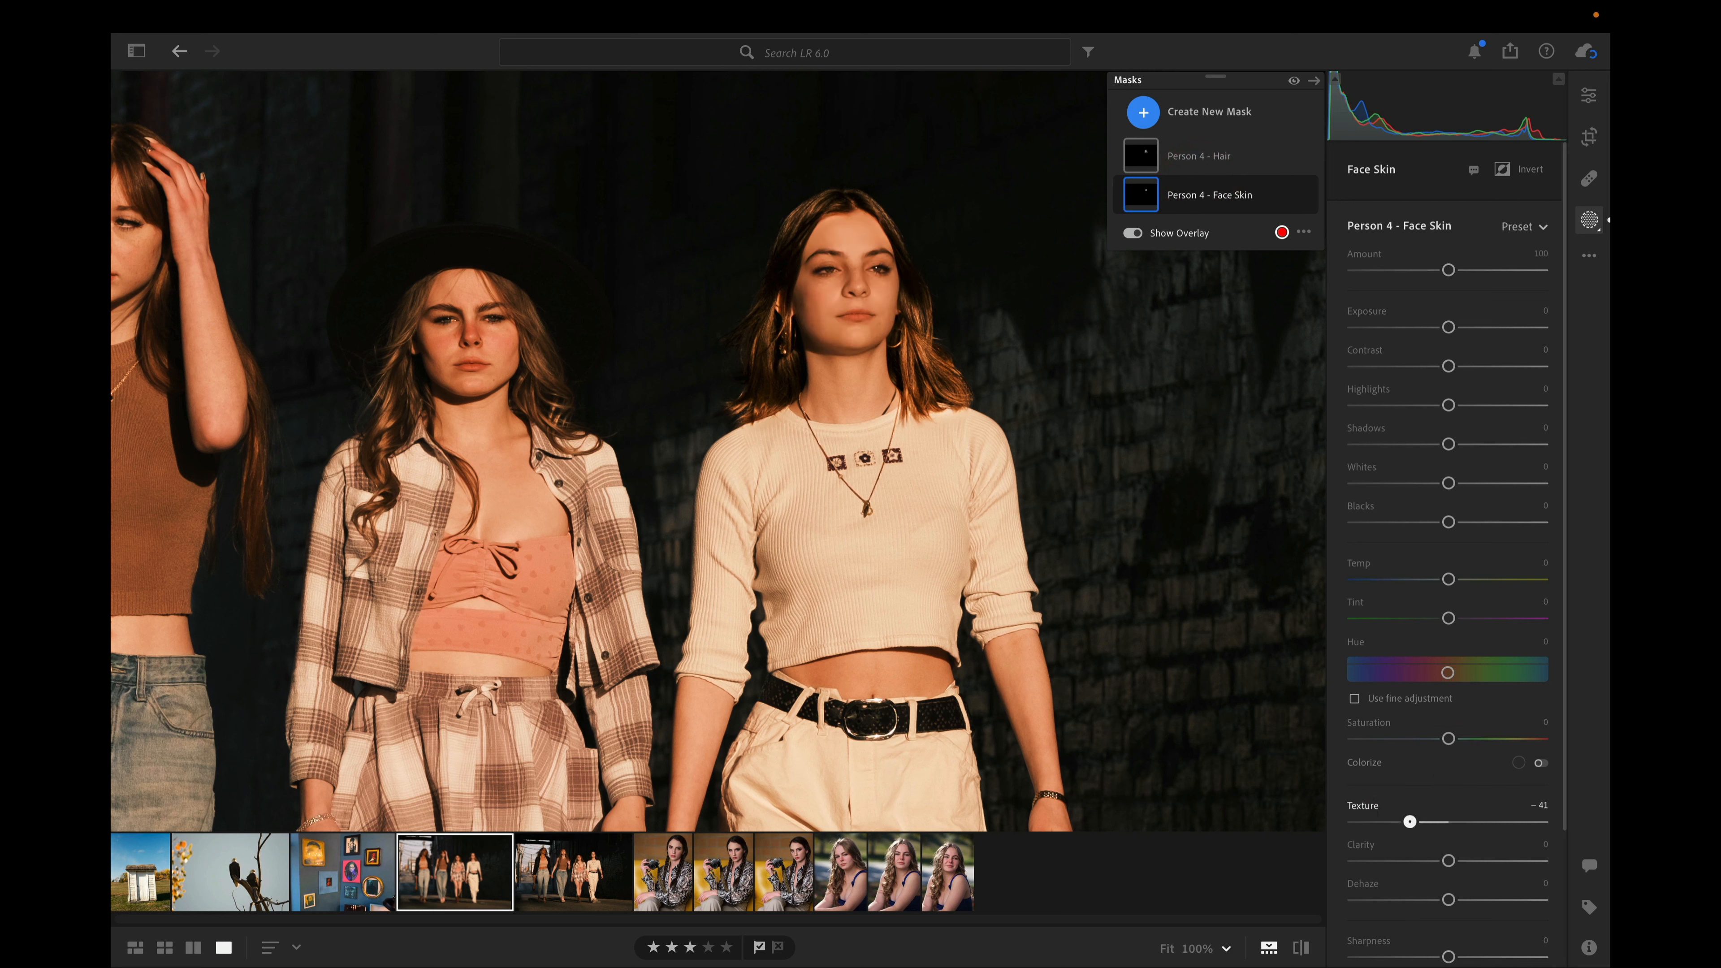
left_click(1409, 825)
left_click(1408, 824)
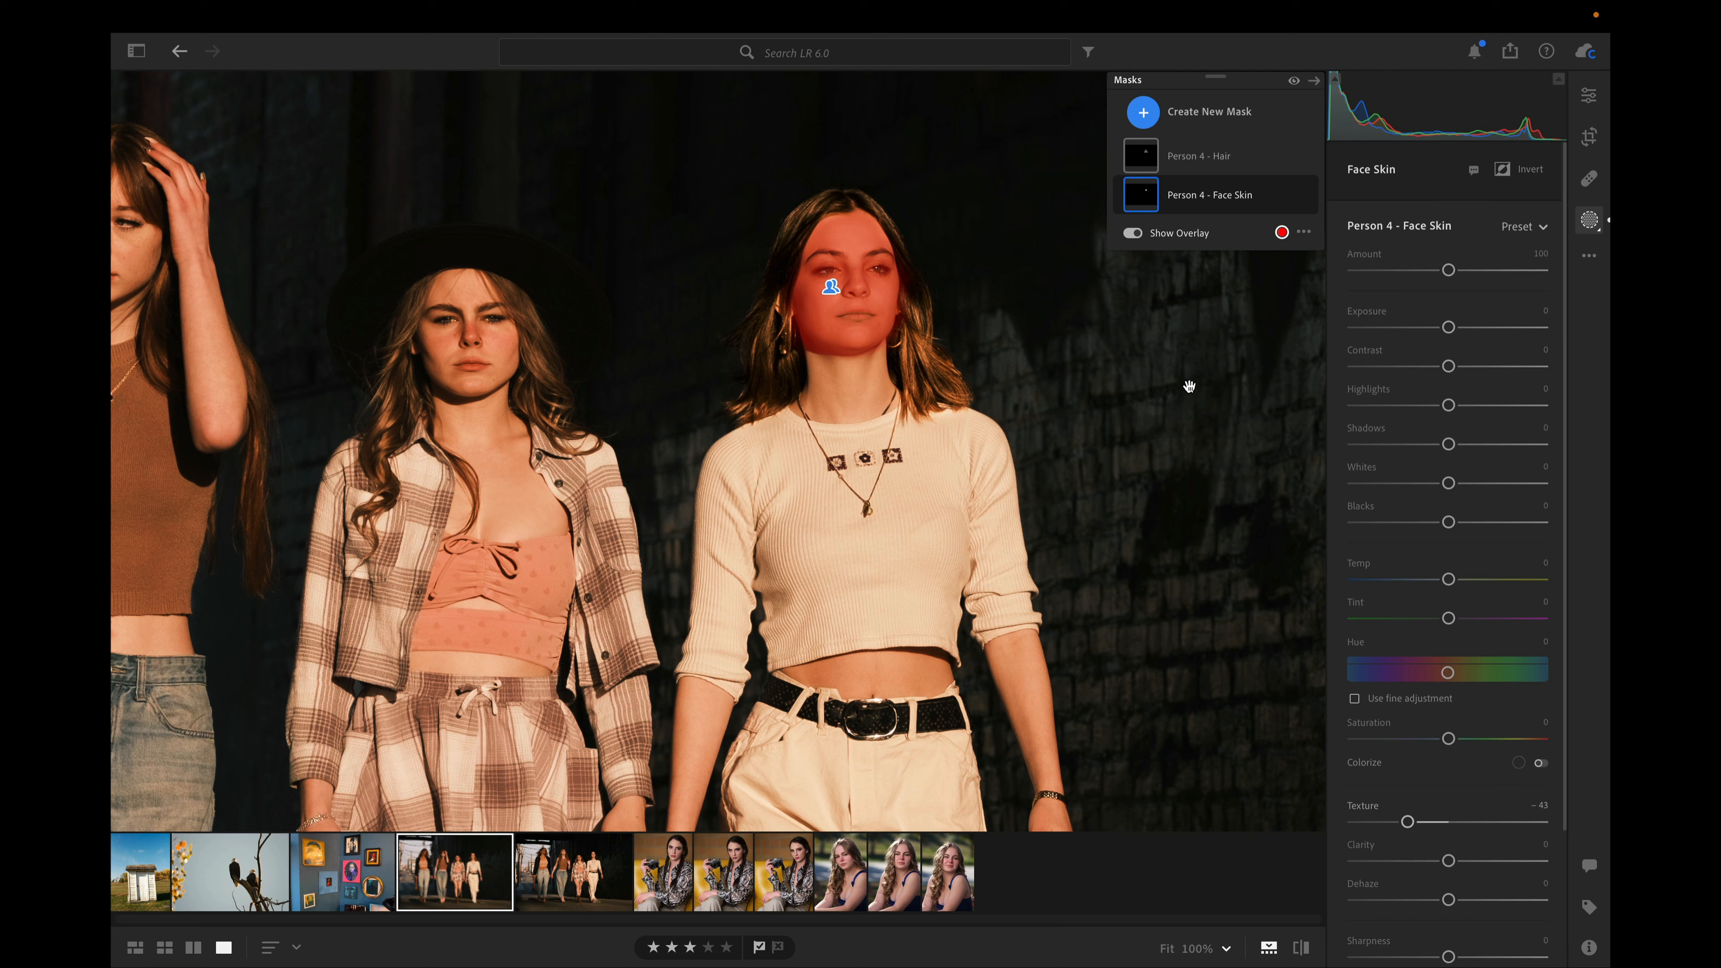
Copy the group photo's edit settings with Masking included
key("shift")
key("super")
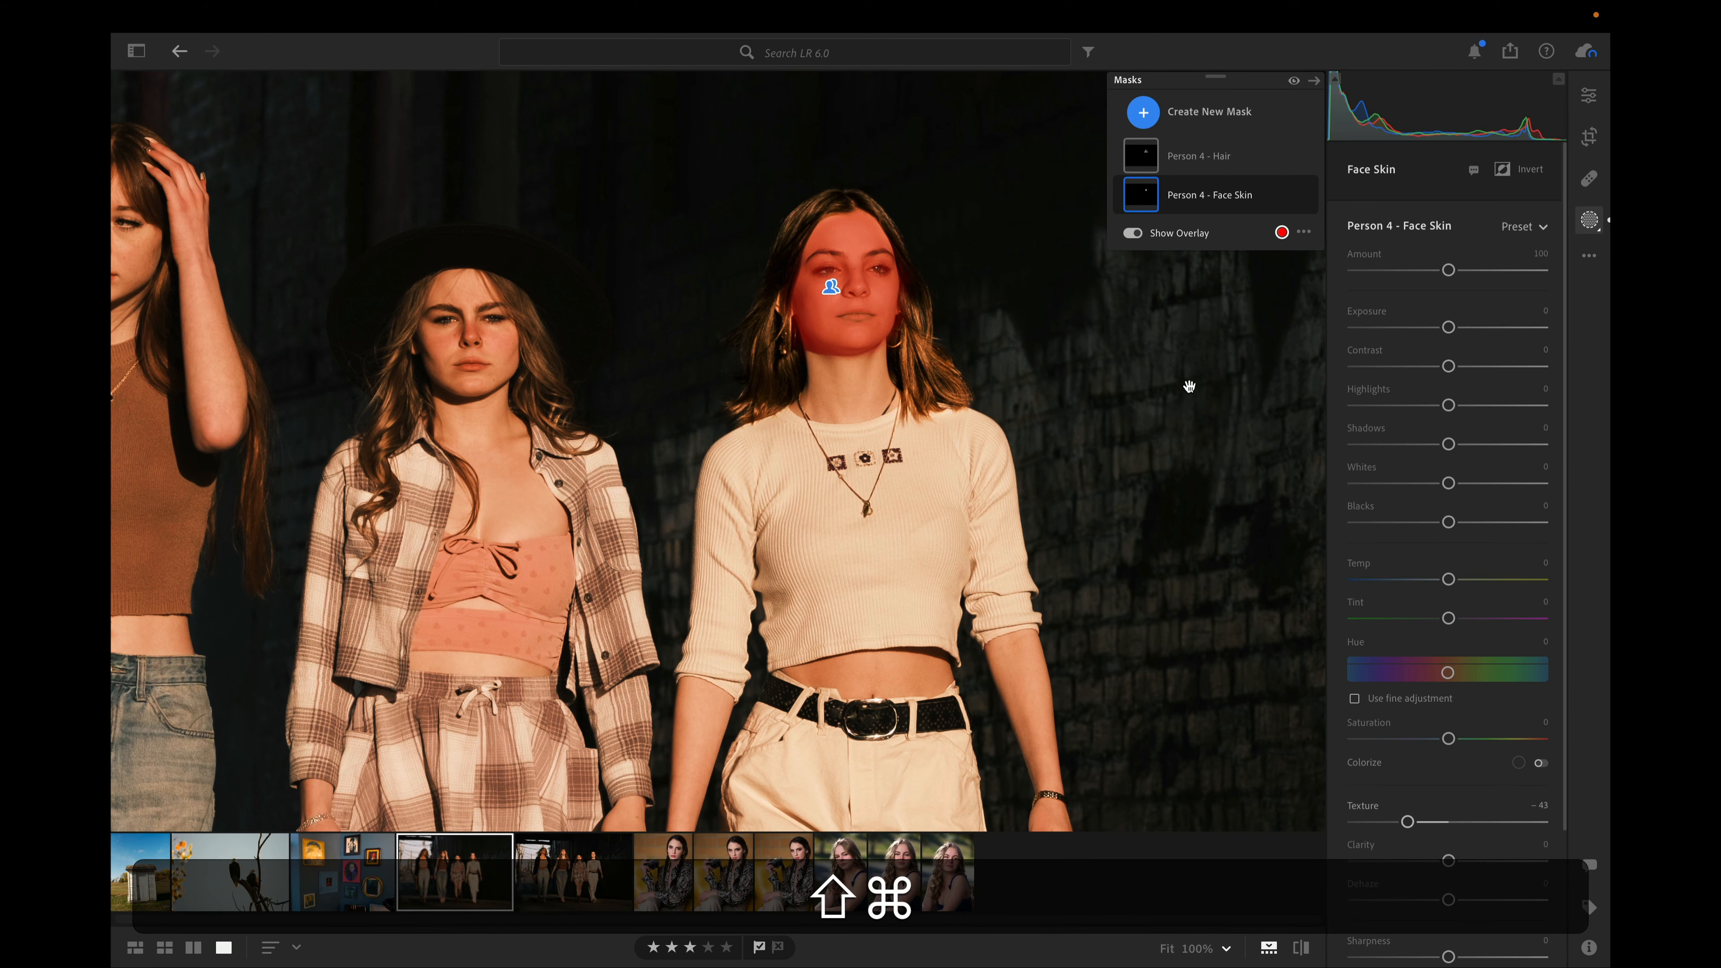
key("shift+super+c")
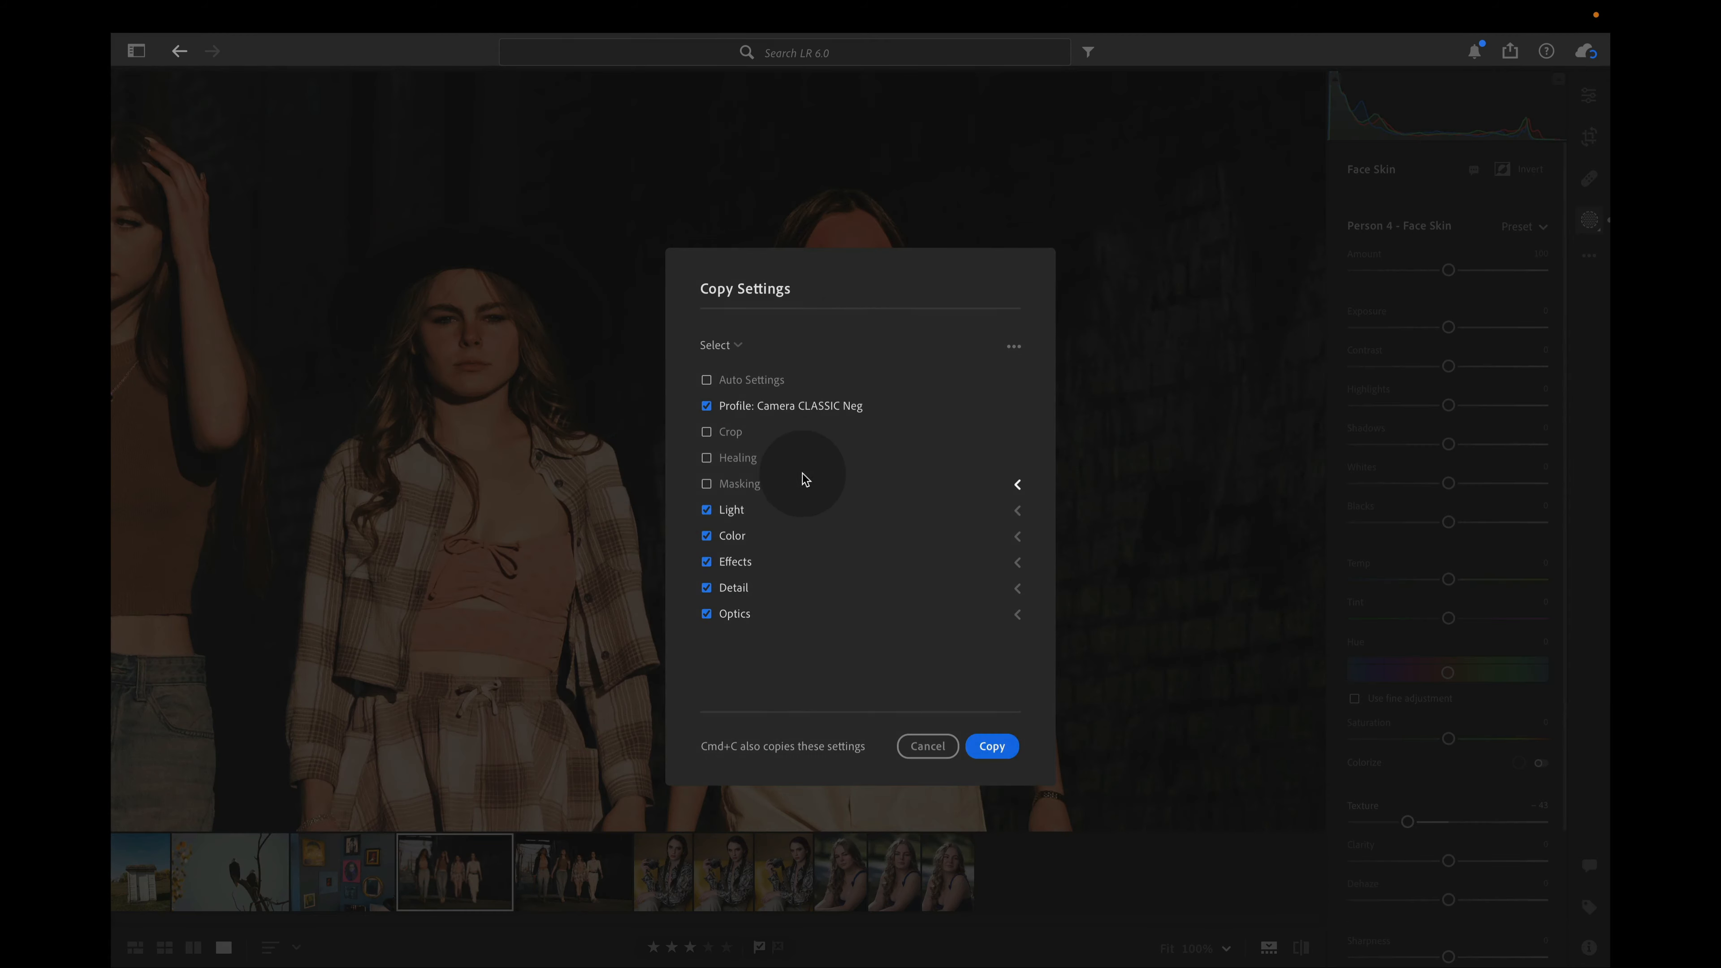
left_click(720, 488)
left_click(991, 745)
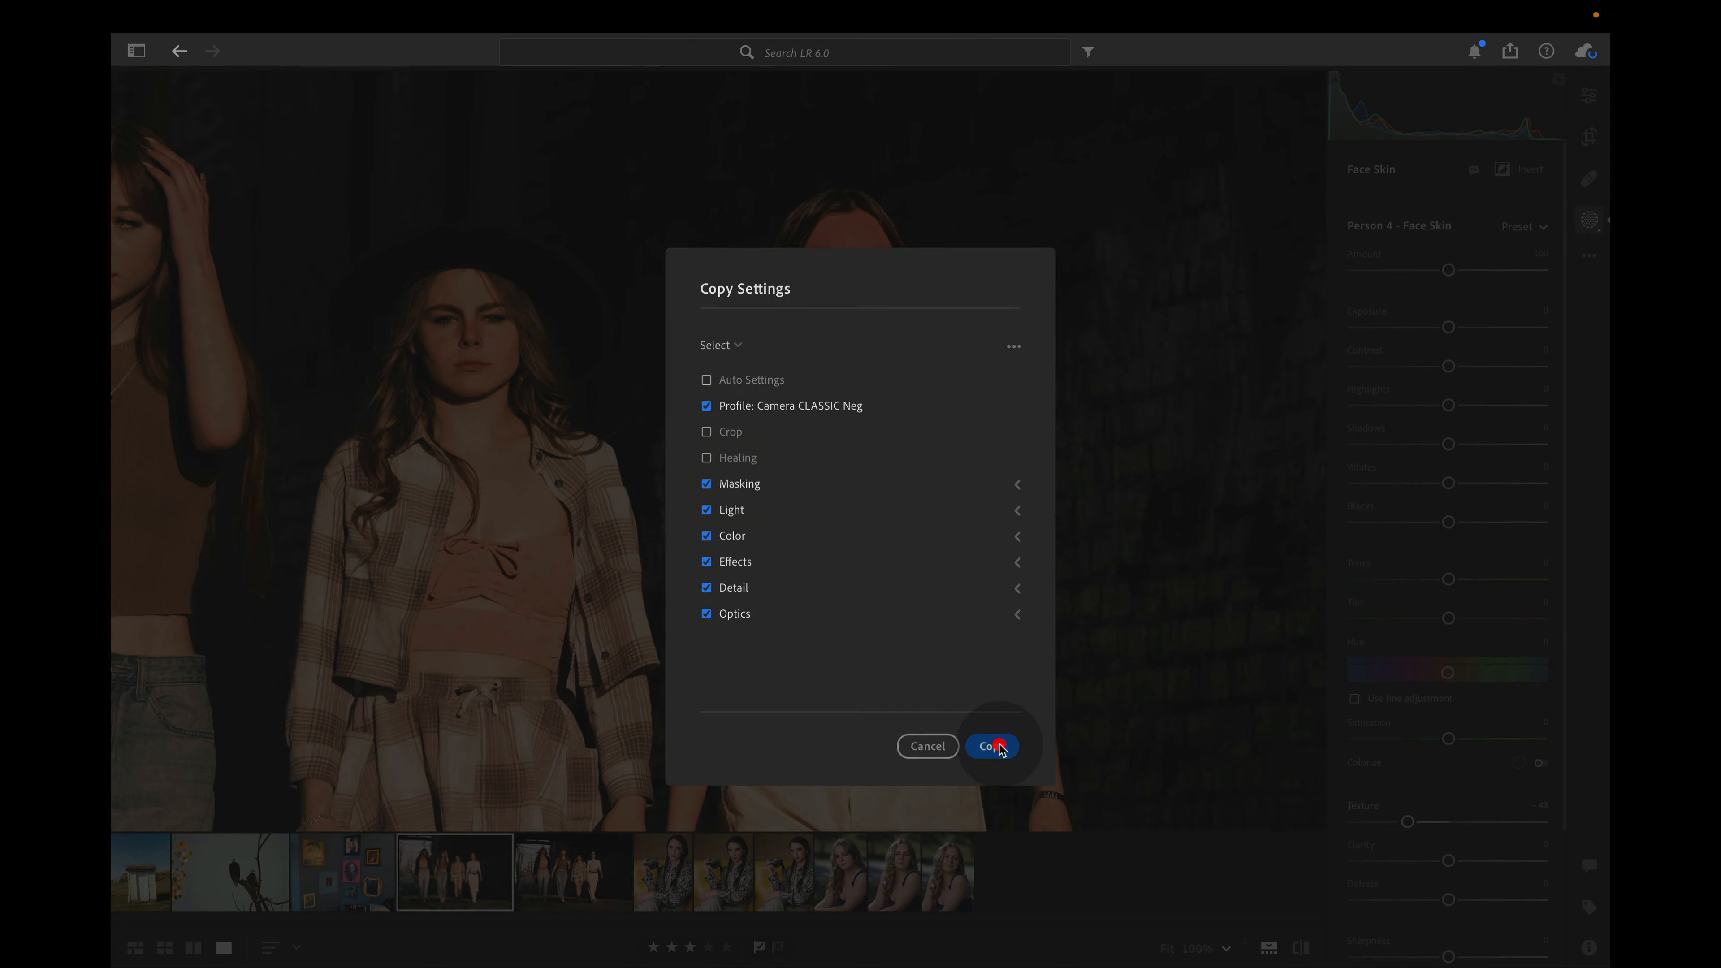
Paste the copied settings onto the next photo of the four women
left_click(628, 881)
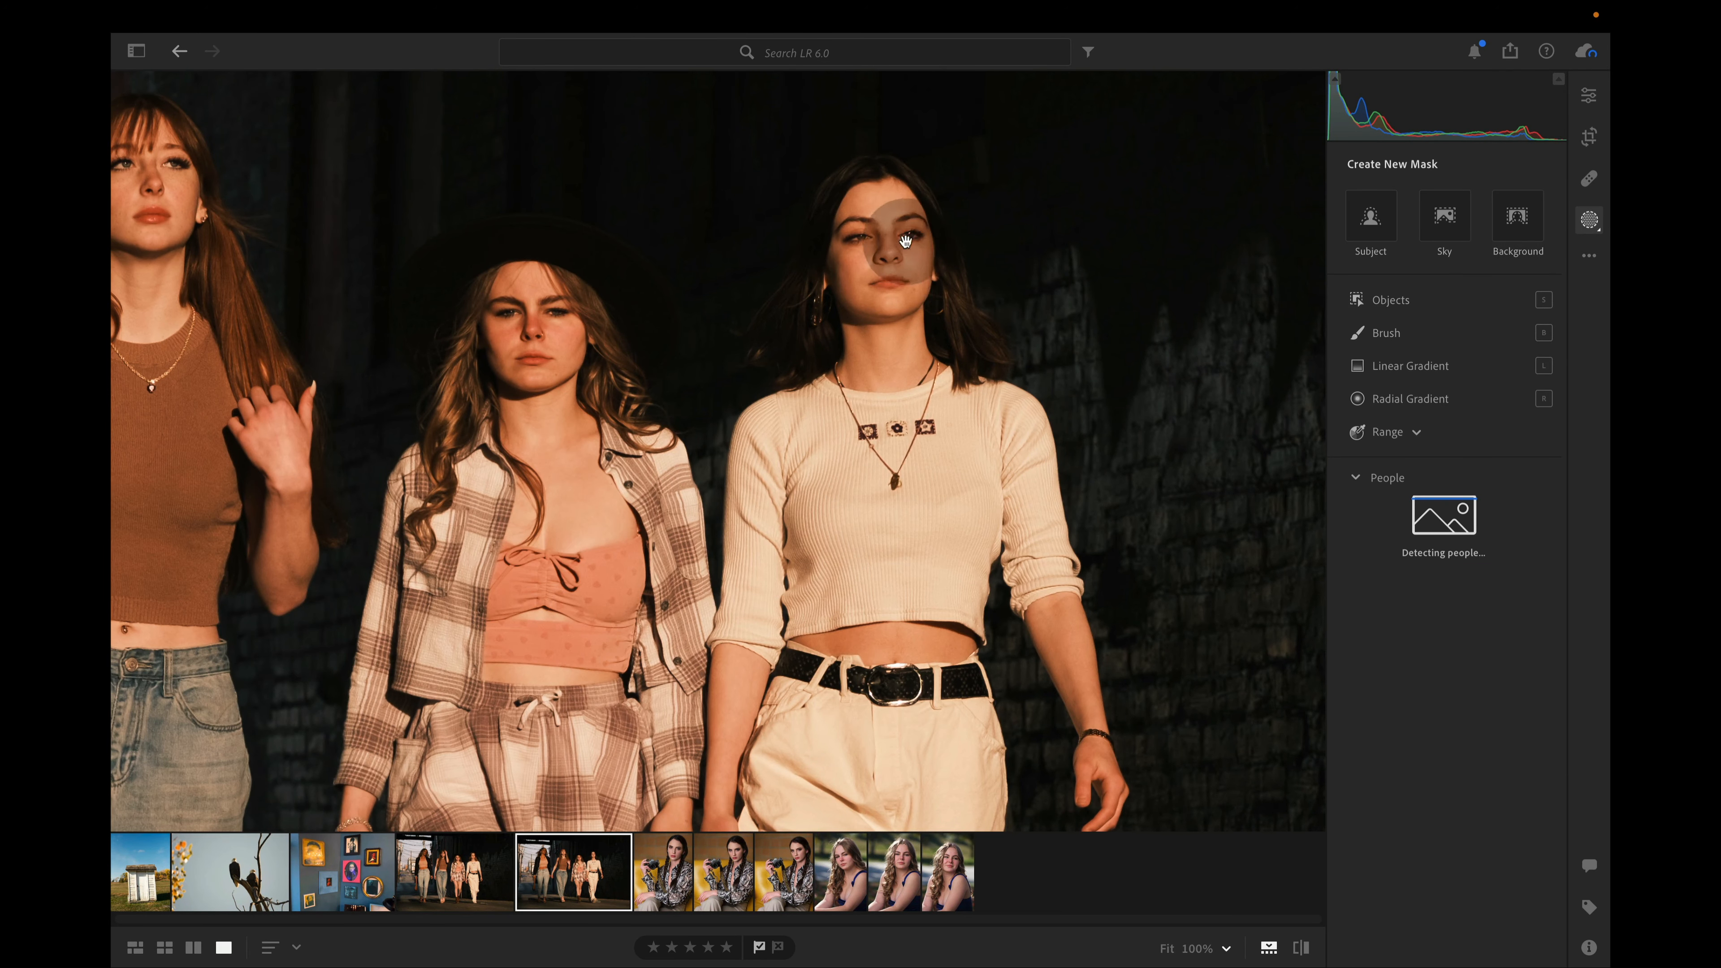
key("super")
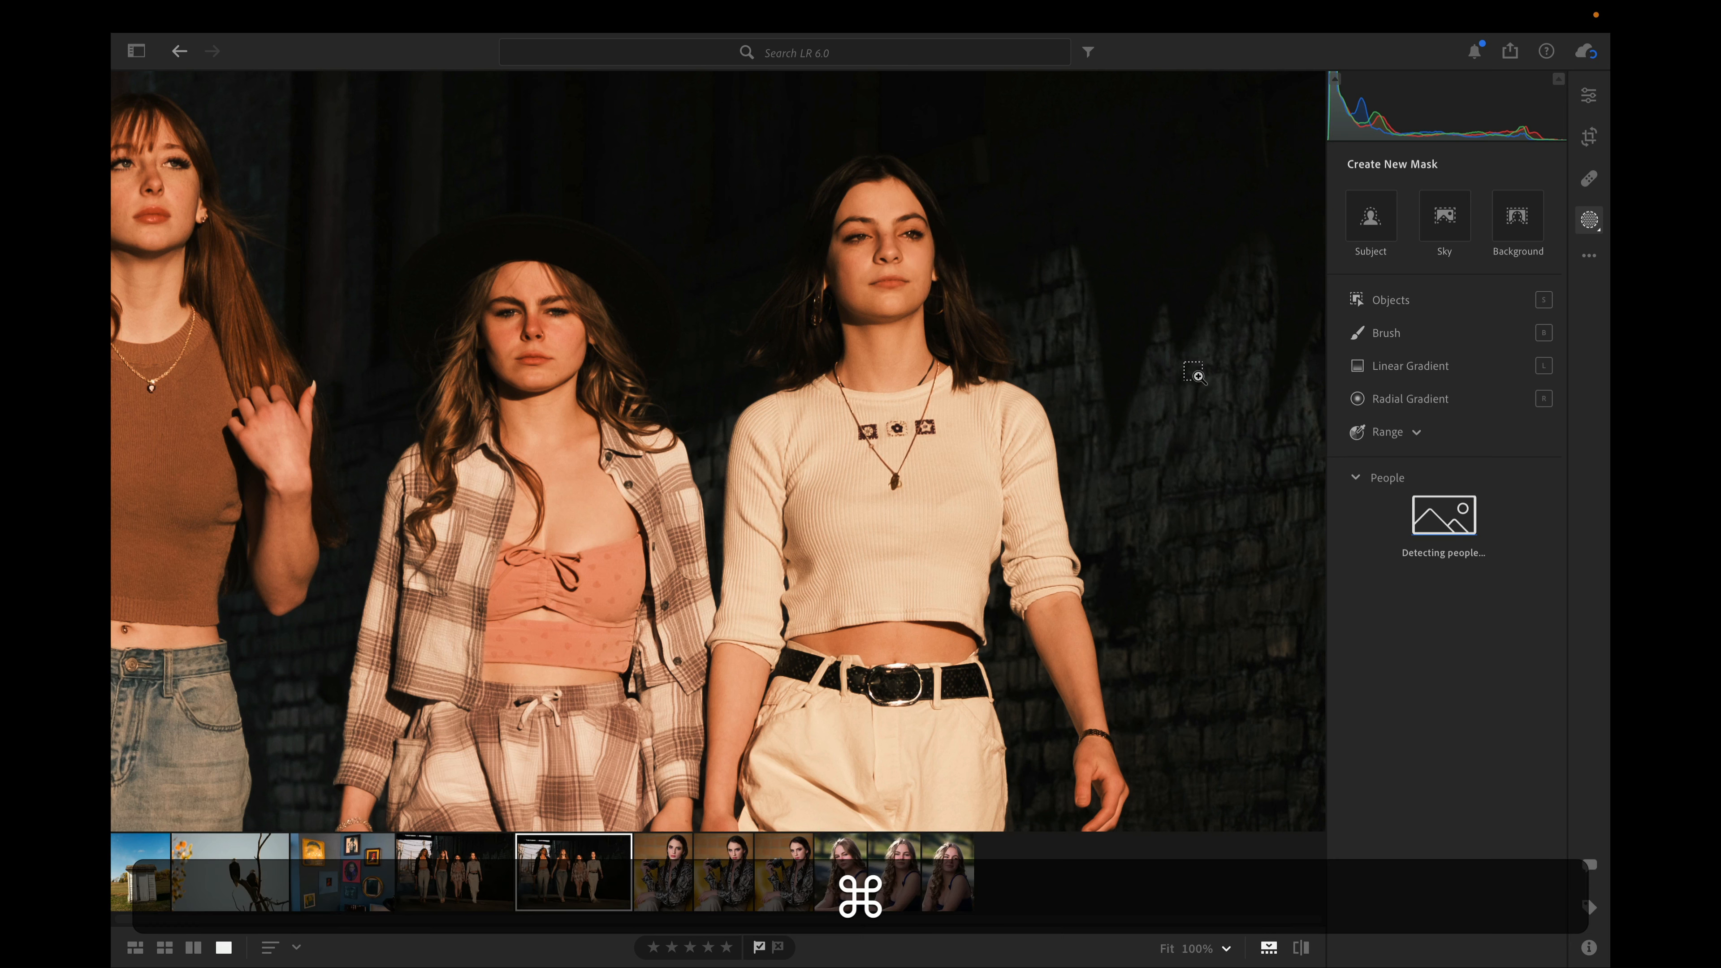
key("super+v")
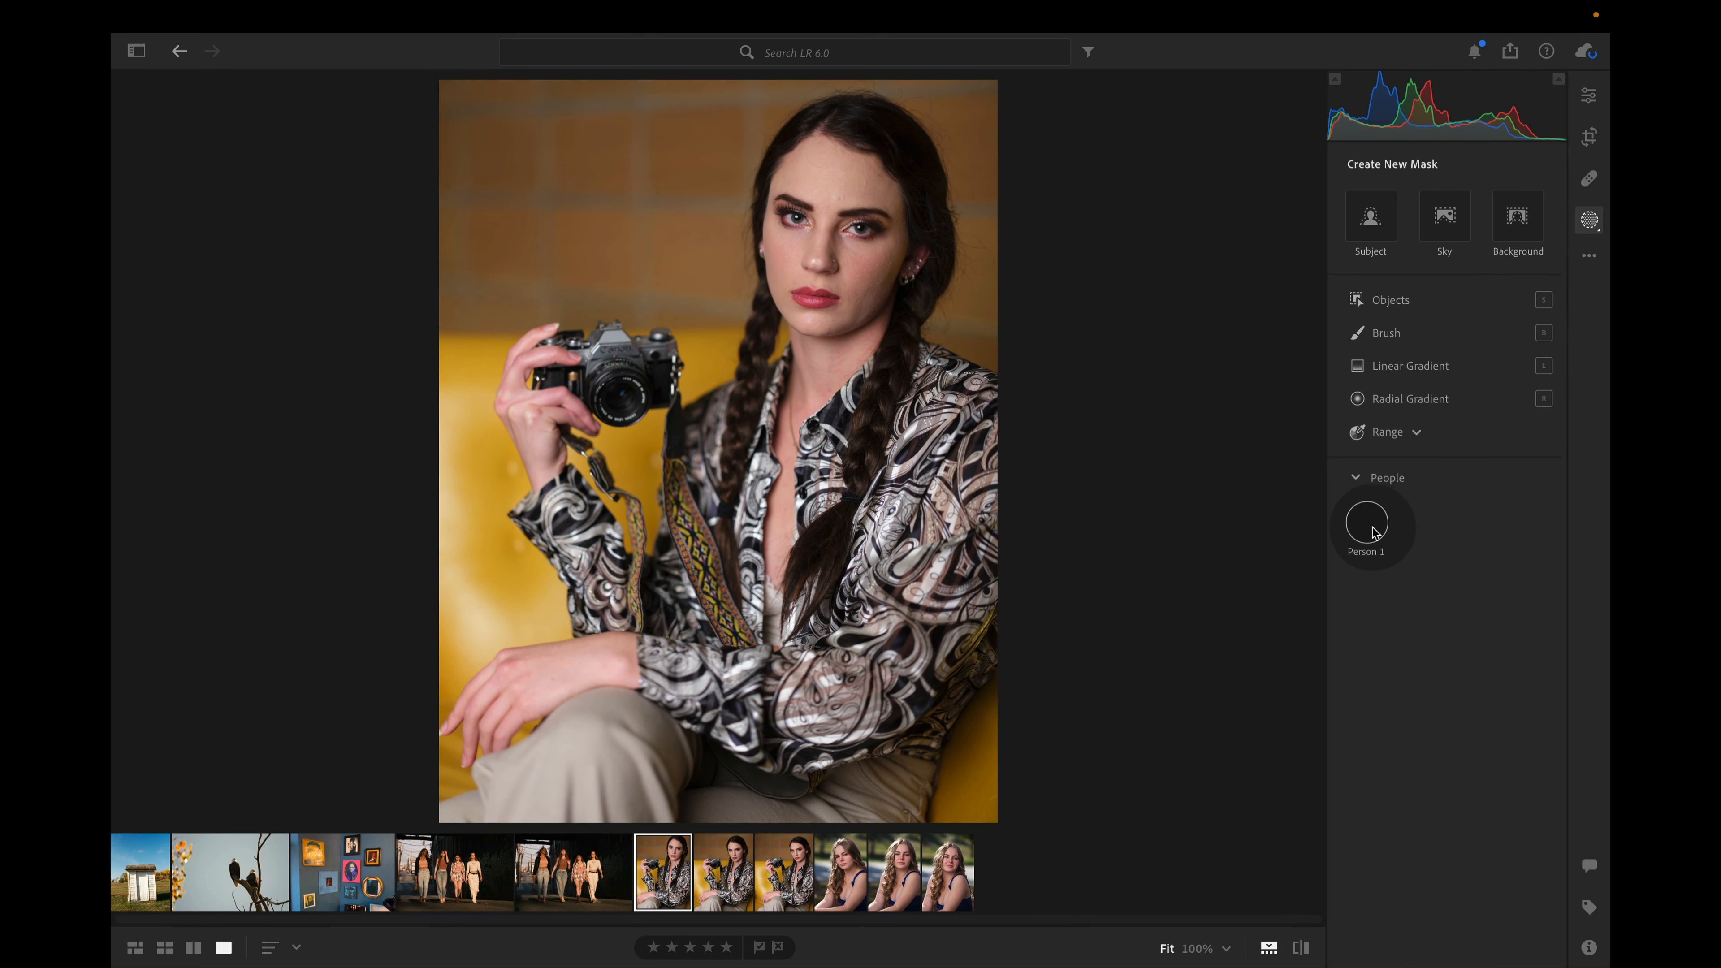
Create an Iris and Pupil mask for Person 1 in the camera portrait, with Exposure +1.04, Contrast +21 and Temp +39
left_click(1370, 525)
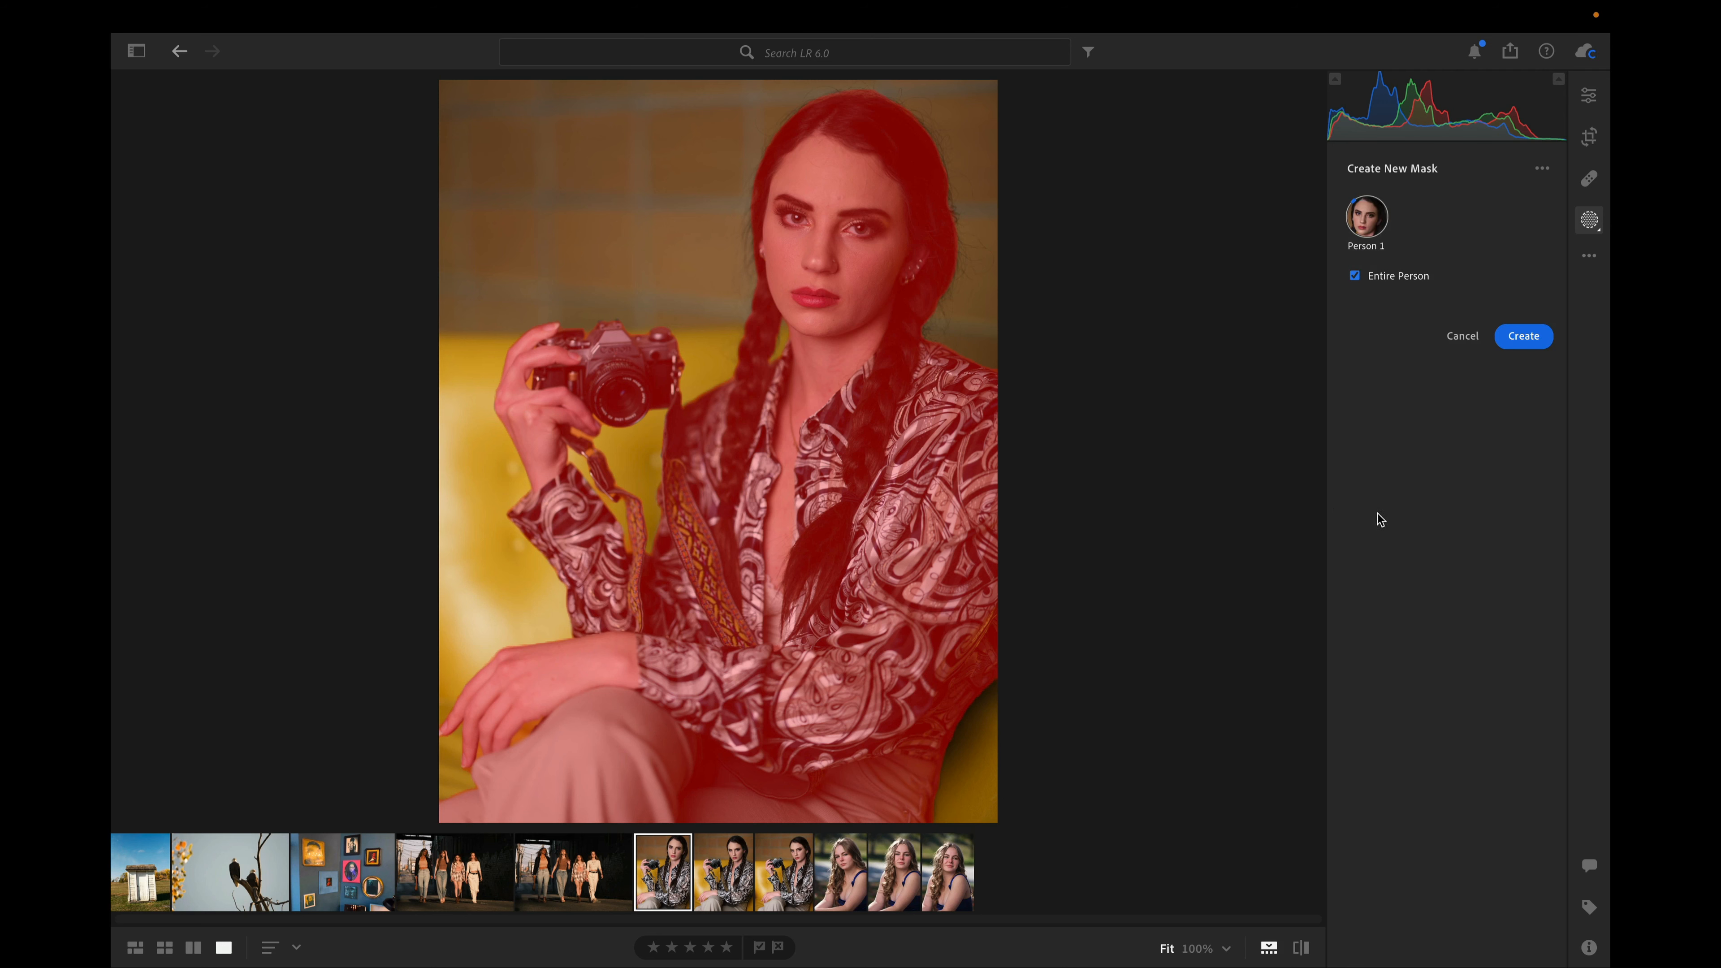
left_click(1390, 313)
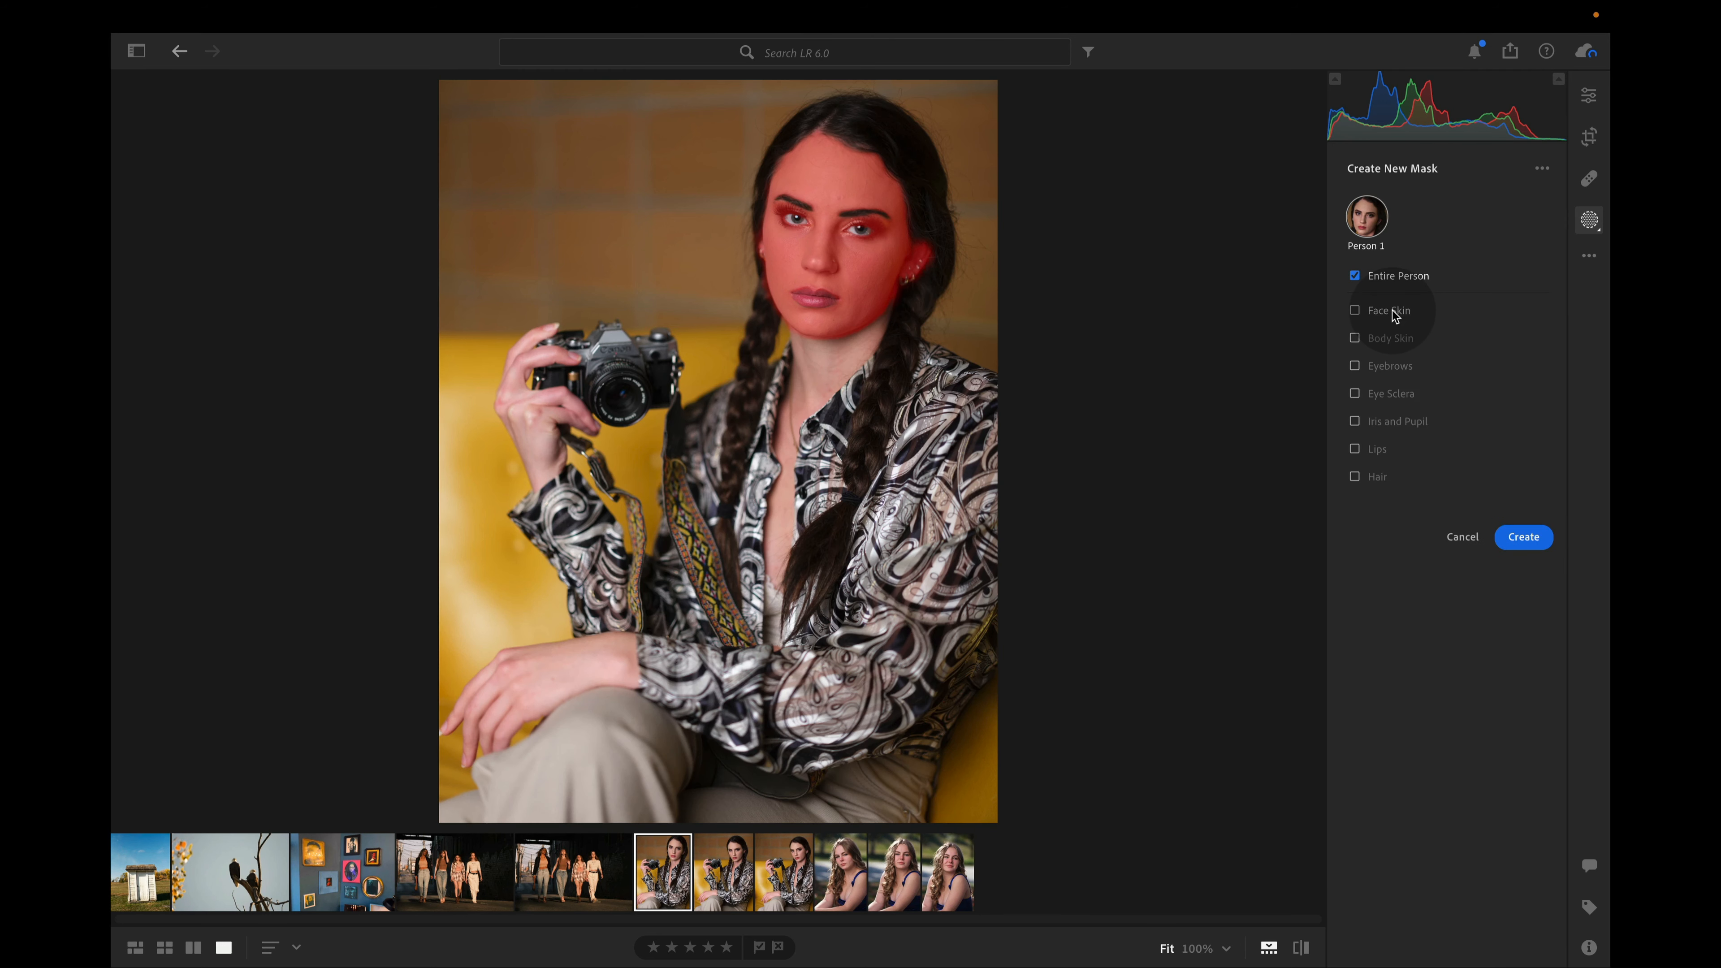
left_click(1401, 425)
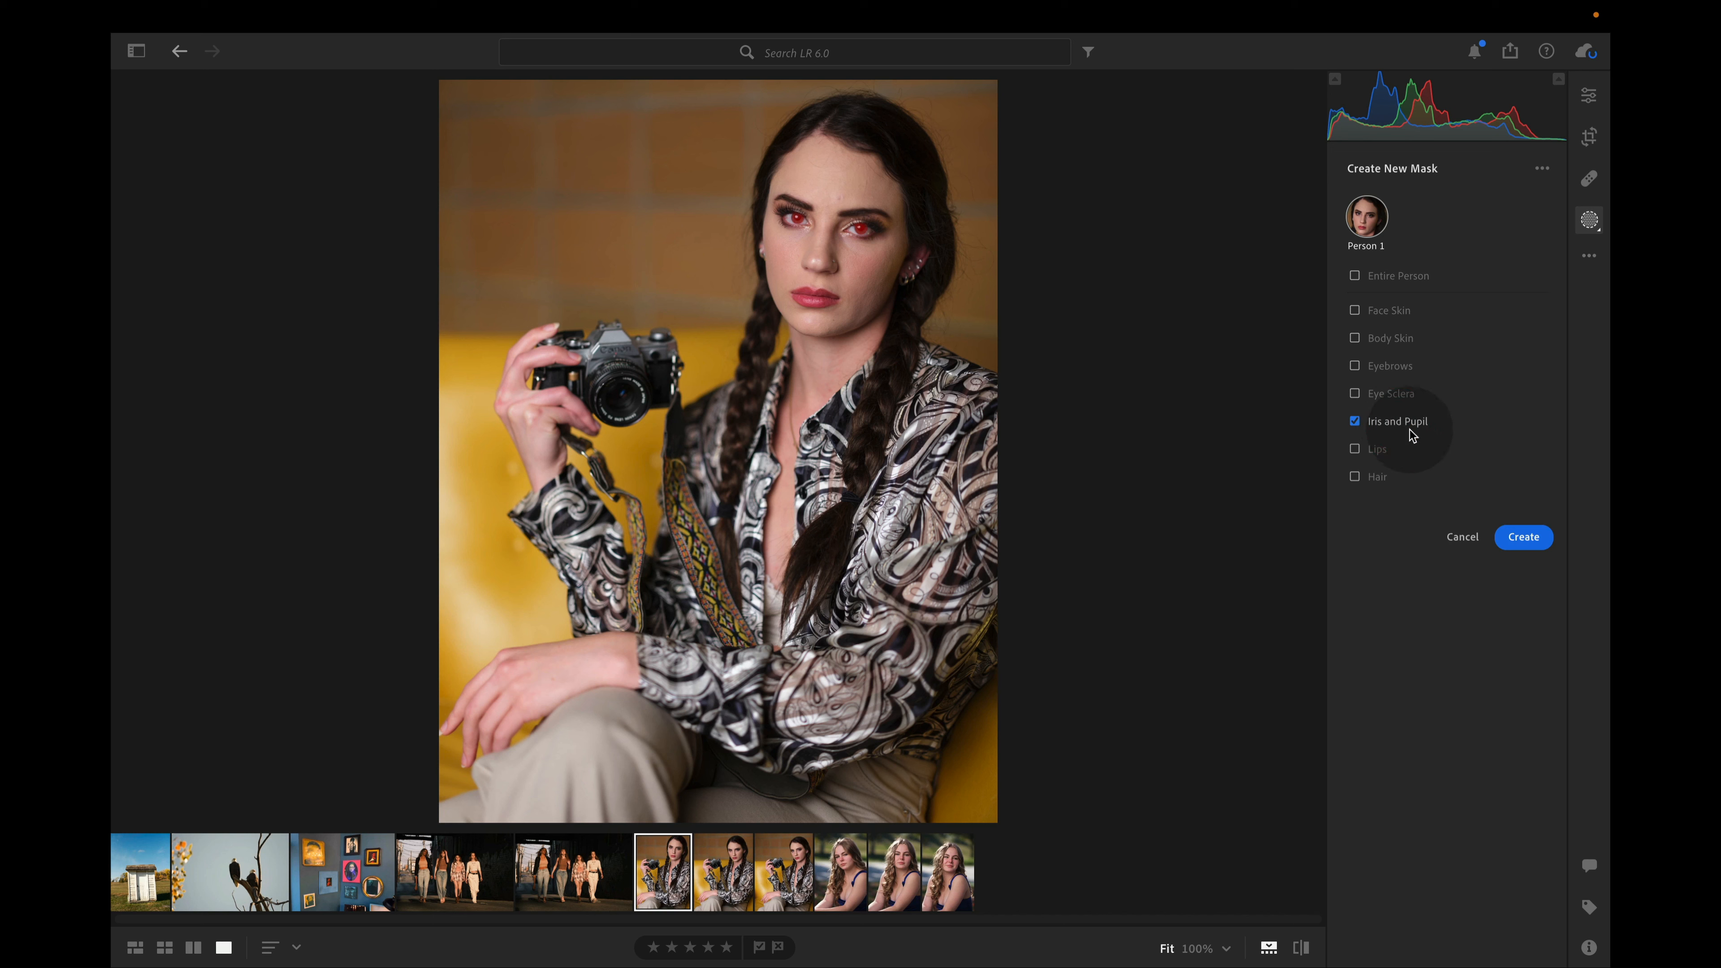
left_click(1524, 537)
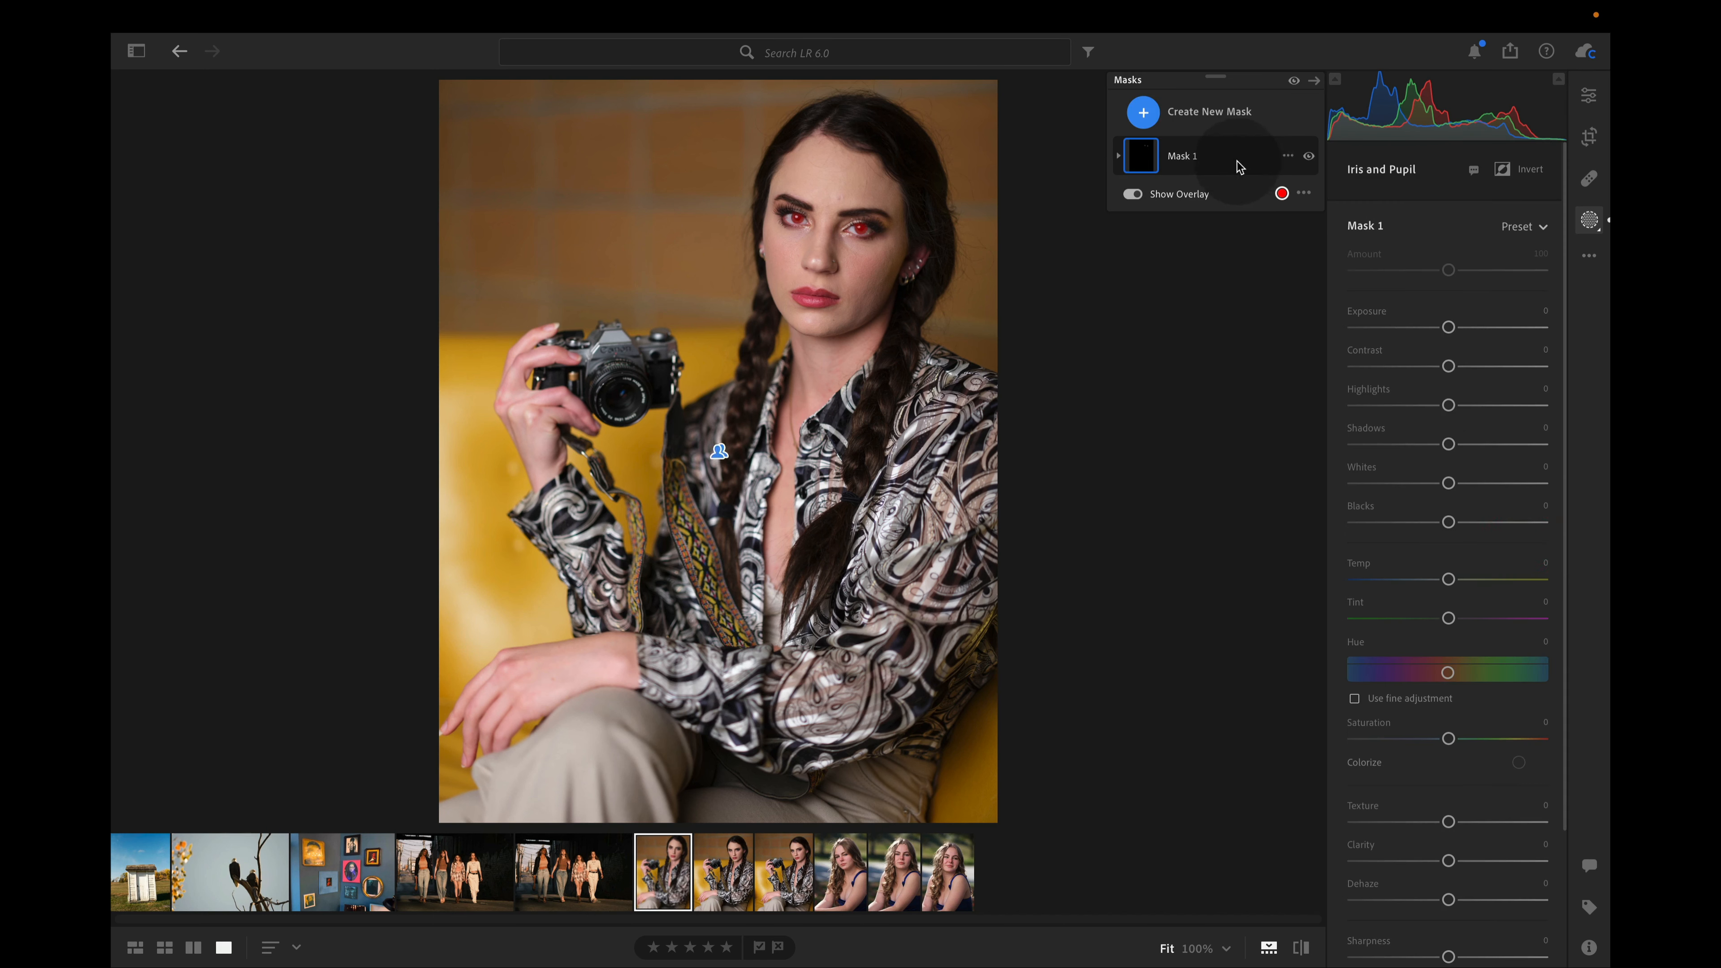
left_click_drag(1468, 330, 1469, 366)
left_click_drag(1466, 581, 1485, 579)
Examine the masked eyes up close with the overlay off and compare them before and after the adjustments
left_click(862, 200)
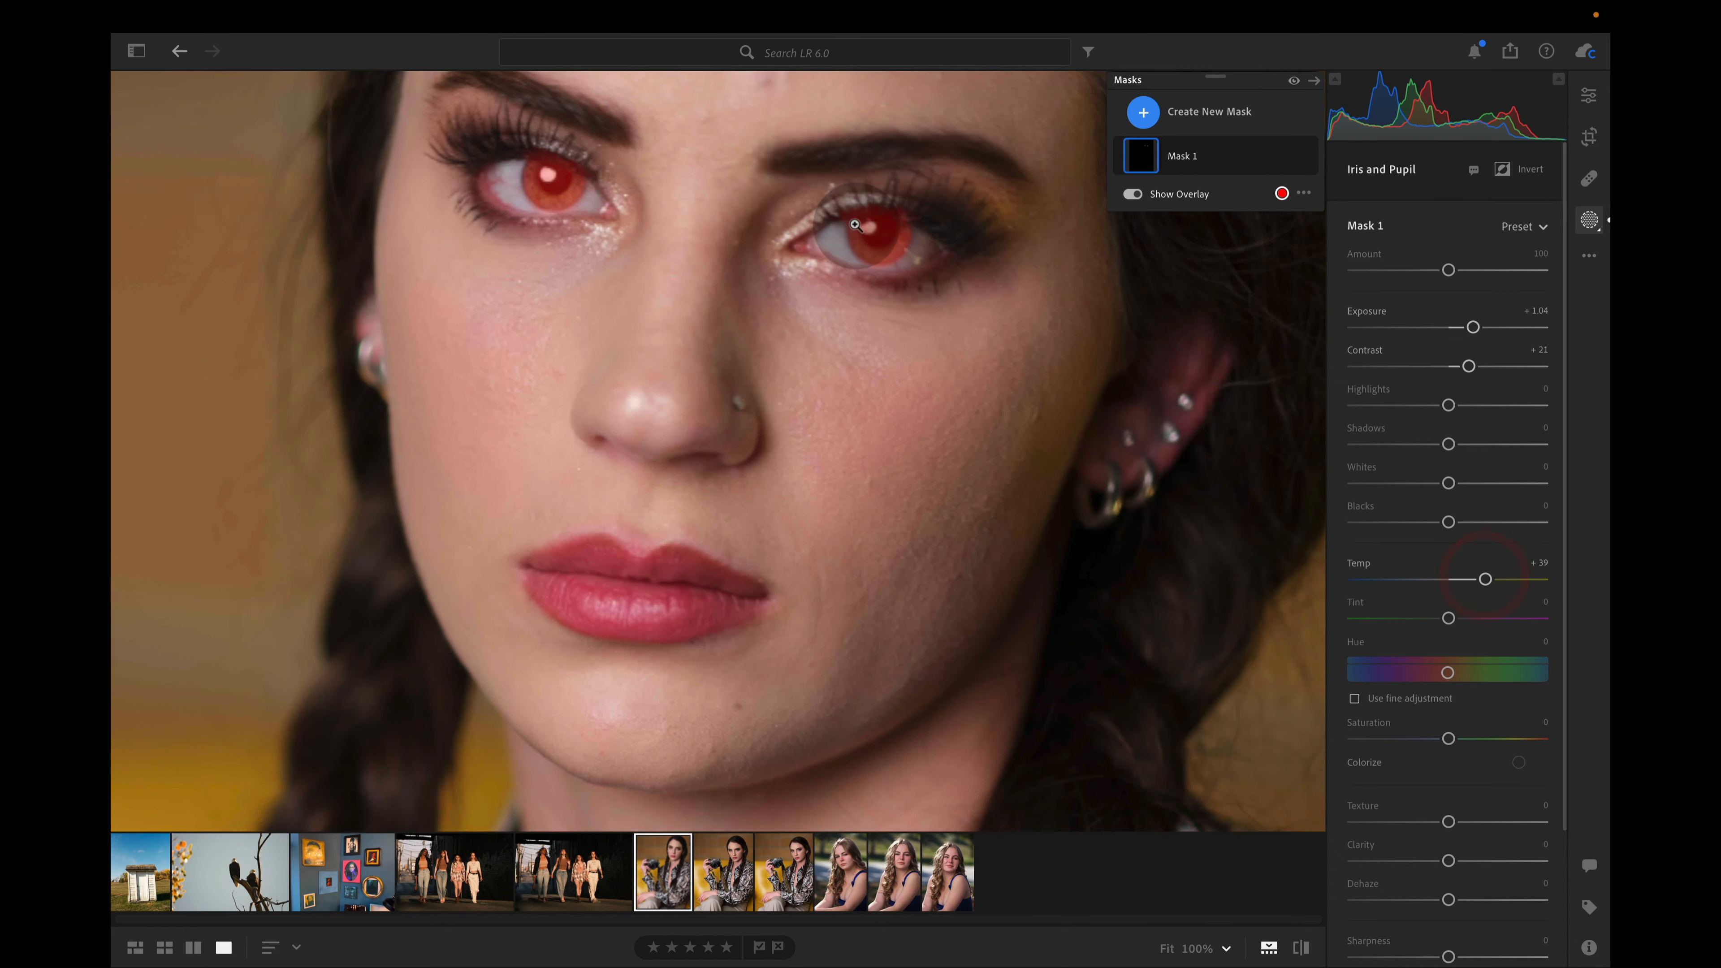
left_click_drag(856, 228, 812, 231)
scroll(812, 230, "down", 5)
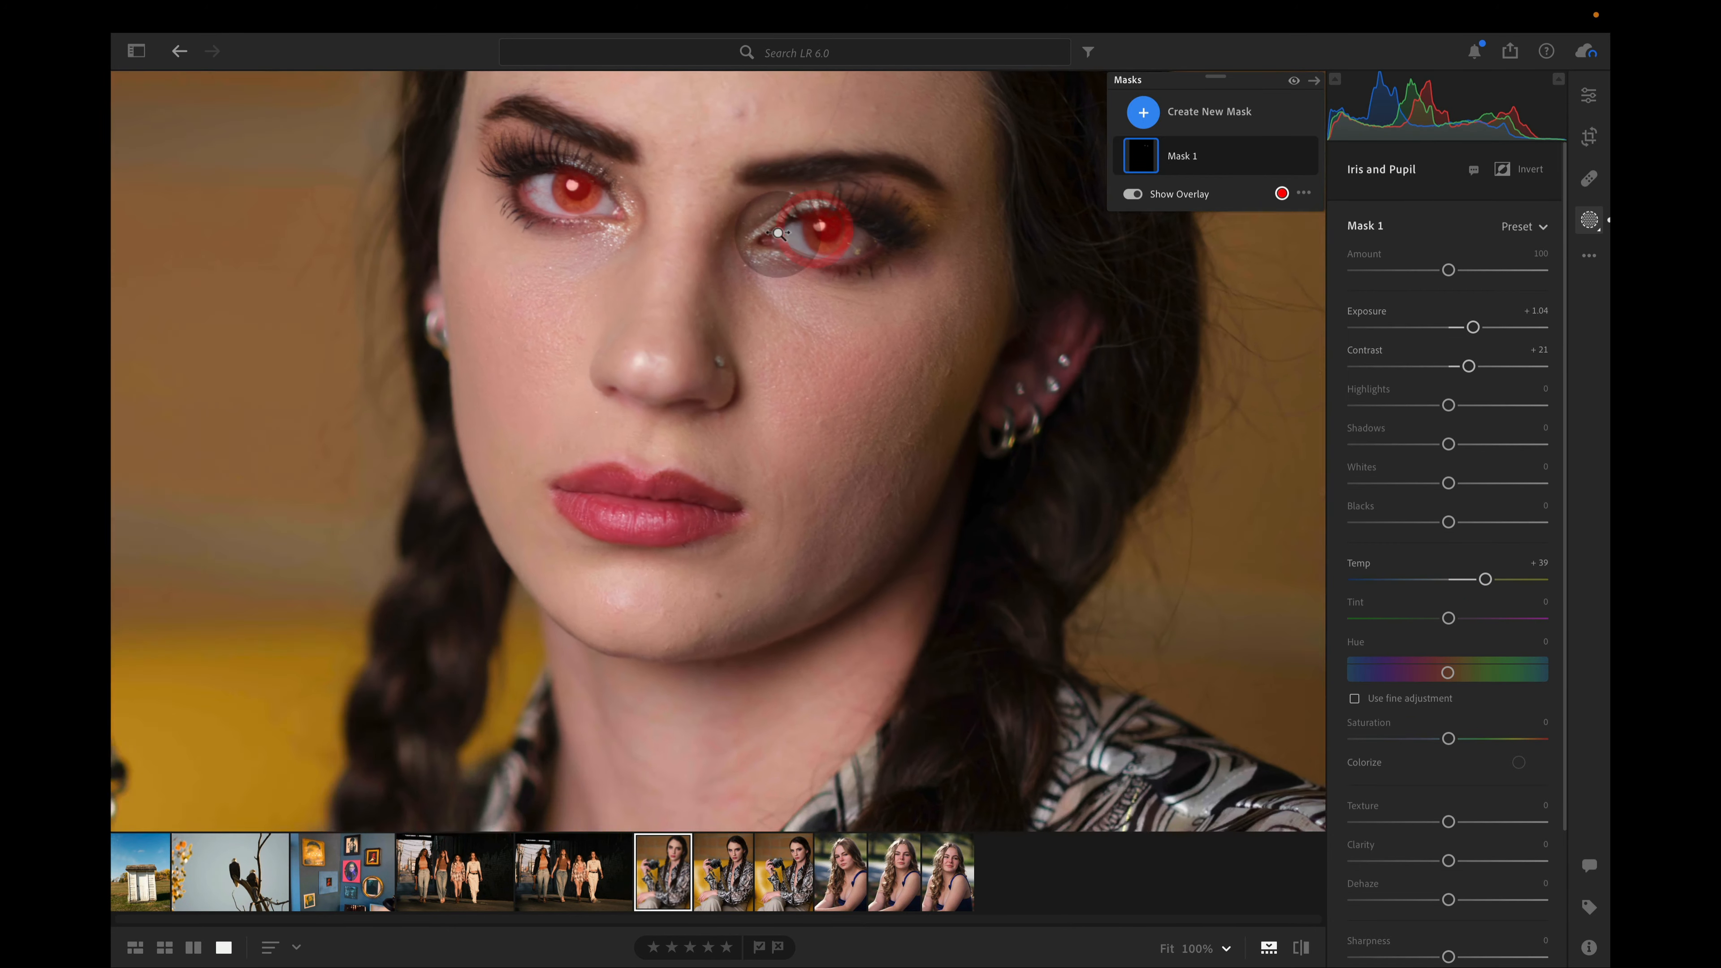
left_click_drag(679, 295, 761, 386)
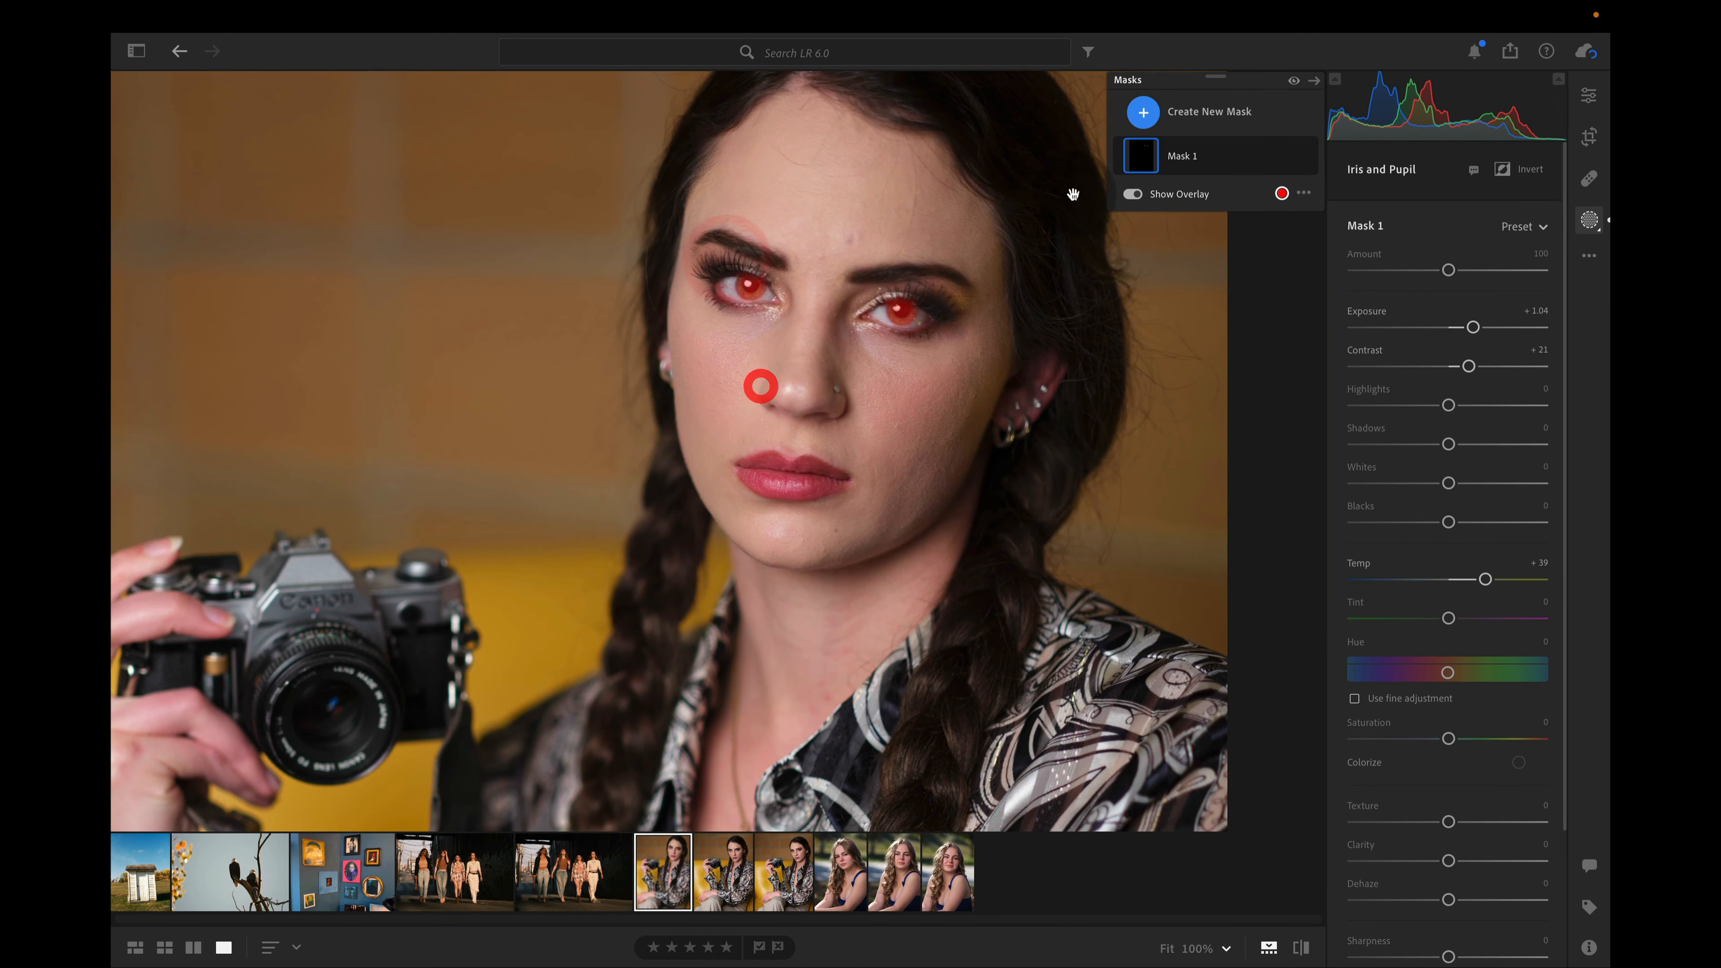
left_click(1131, 194)
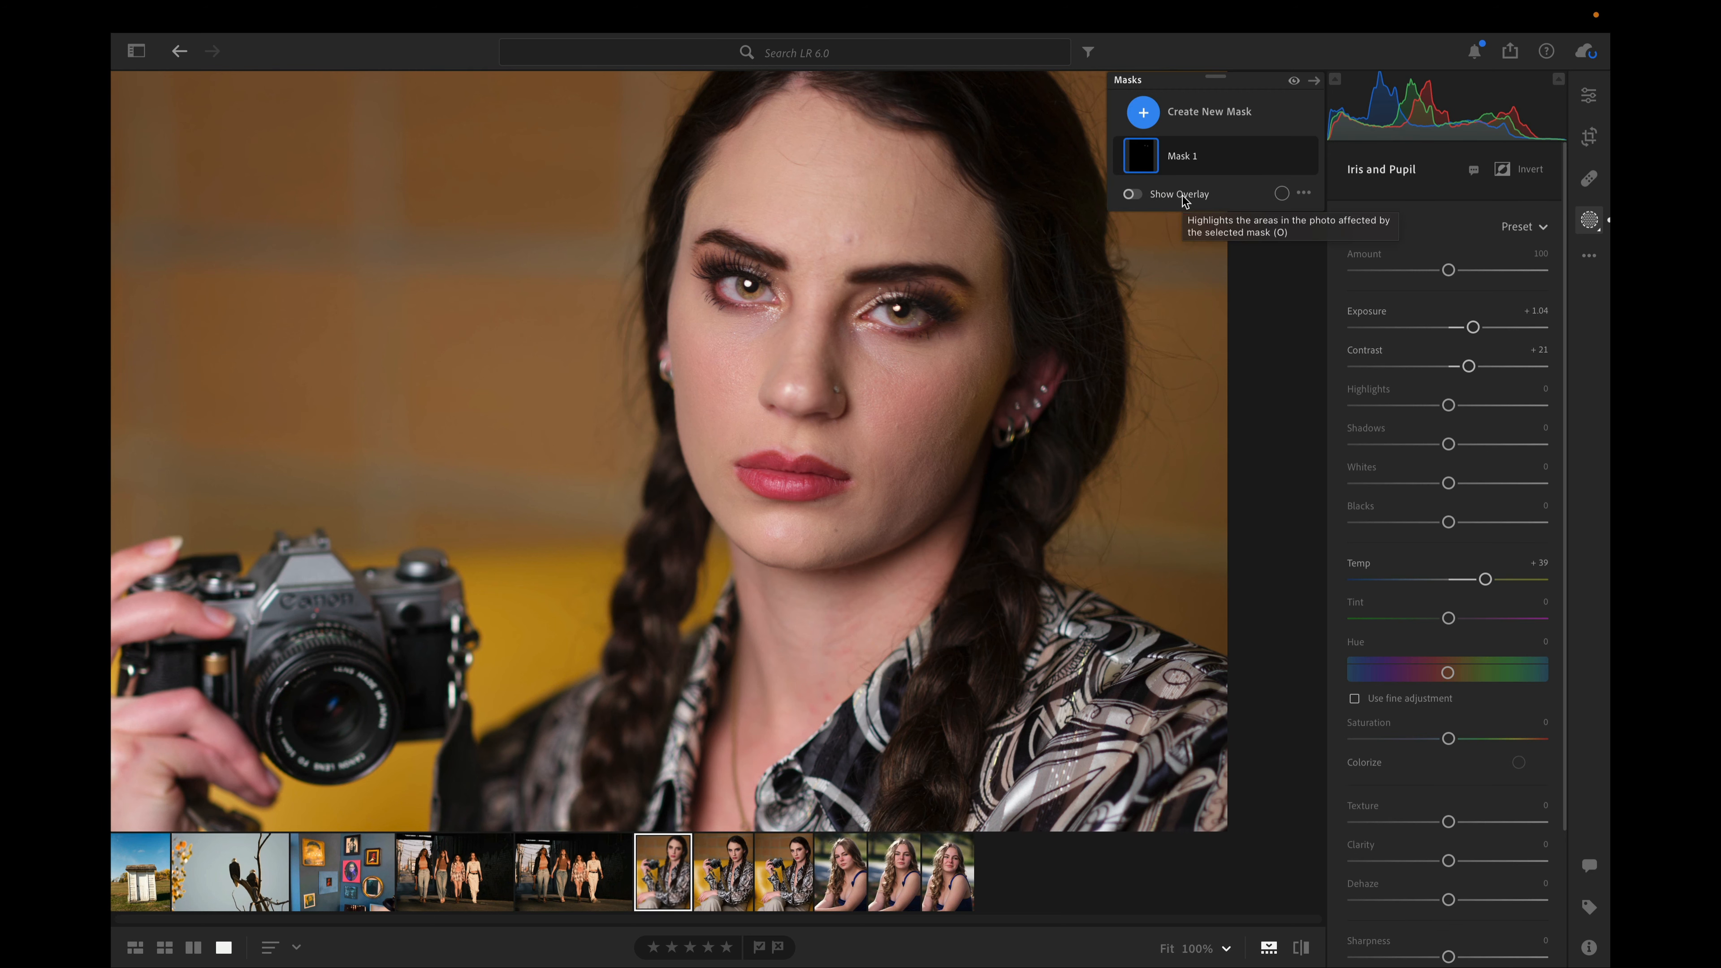
key("backslash")
left_click(1279, 157)
key("backslash")
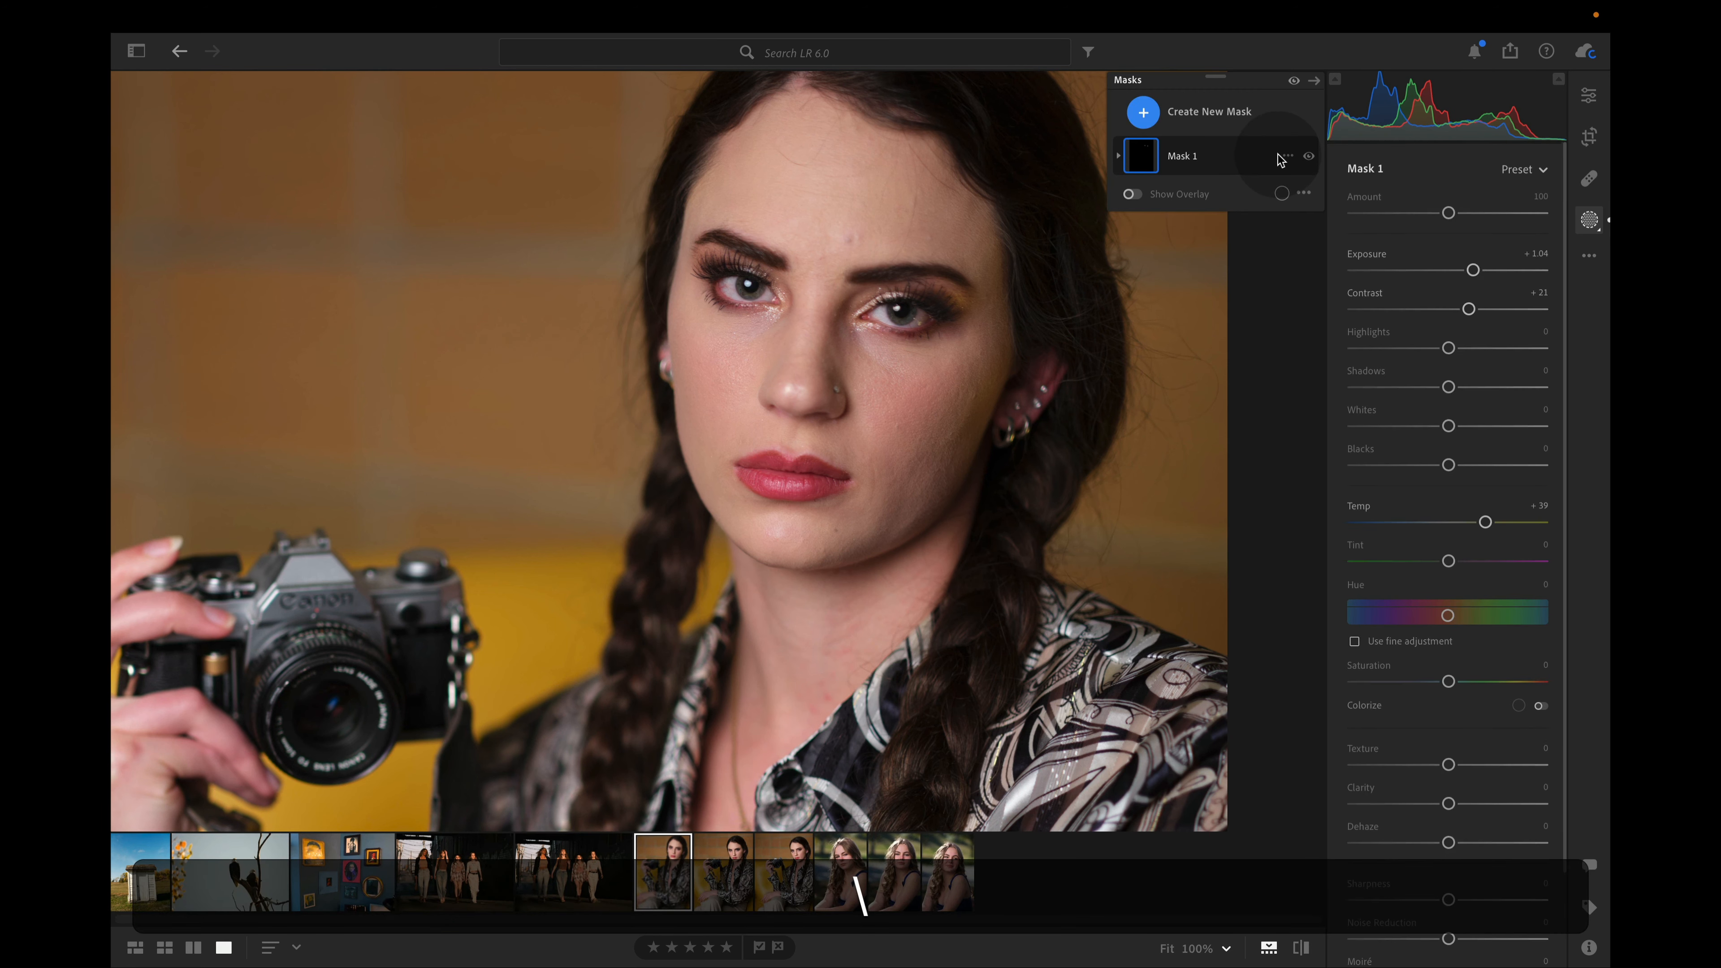
left_click(886, 418)
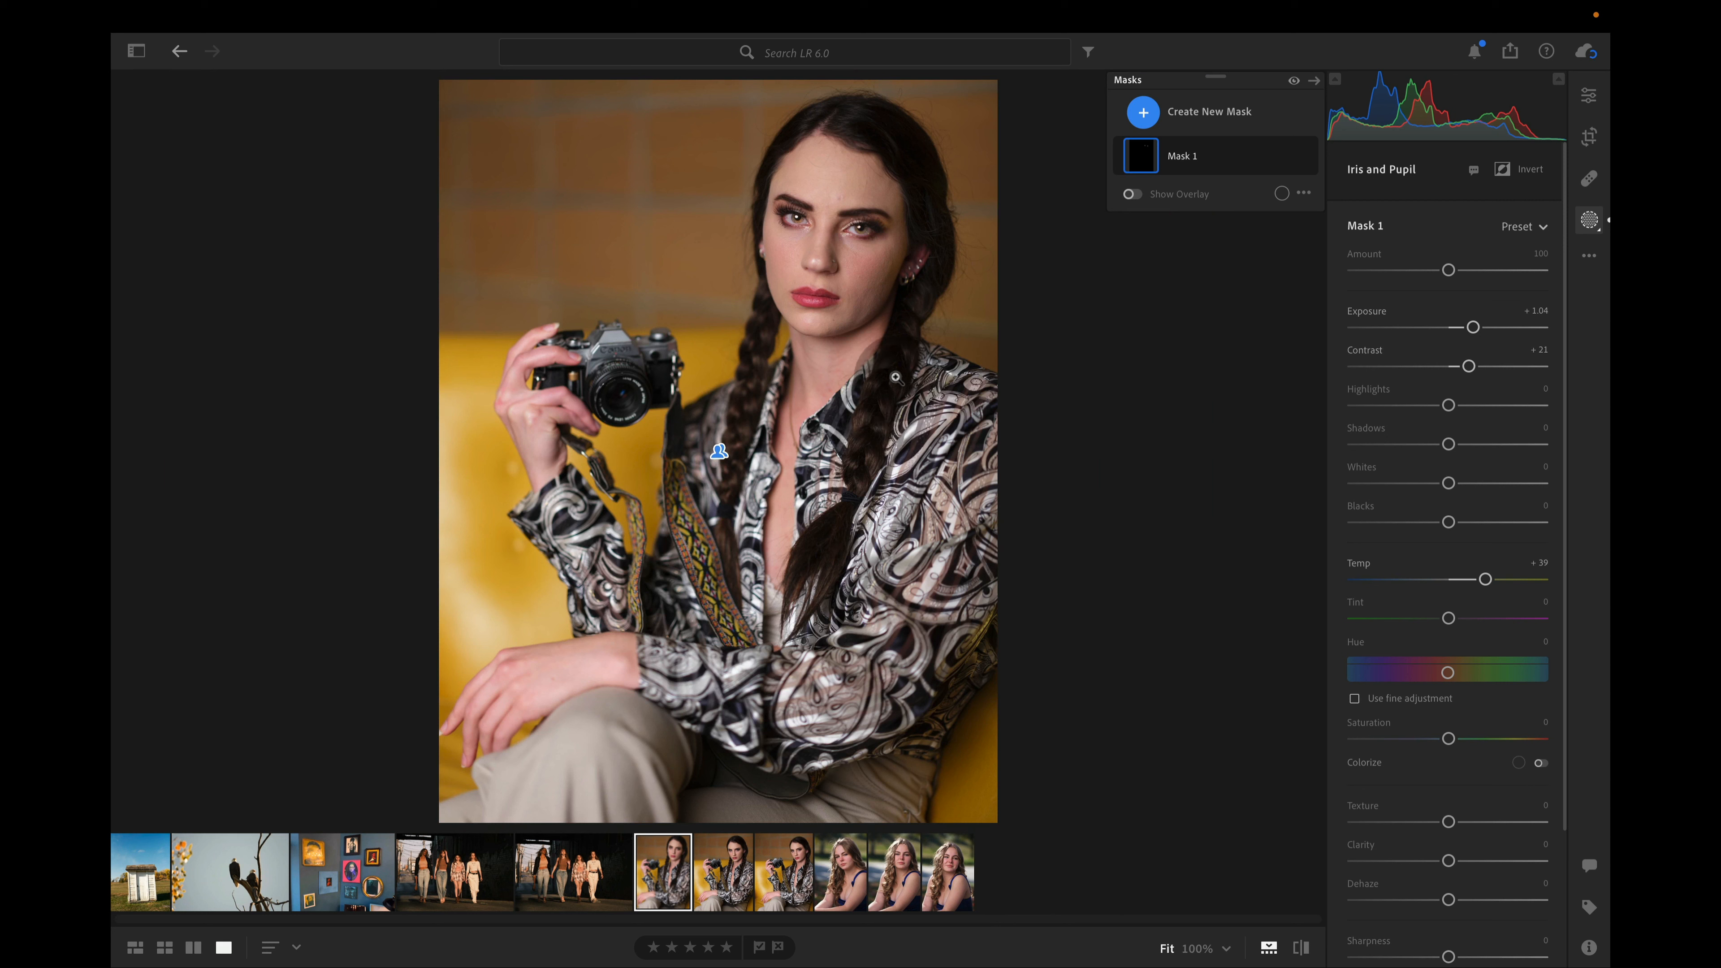
Copy the camera portrait's edit settings with Masking included
key("shift")
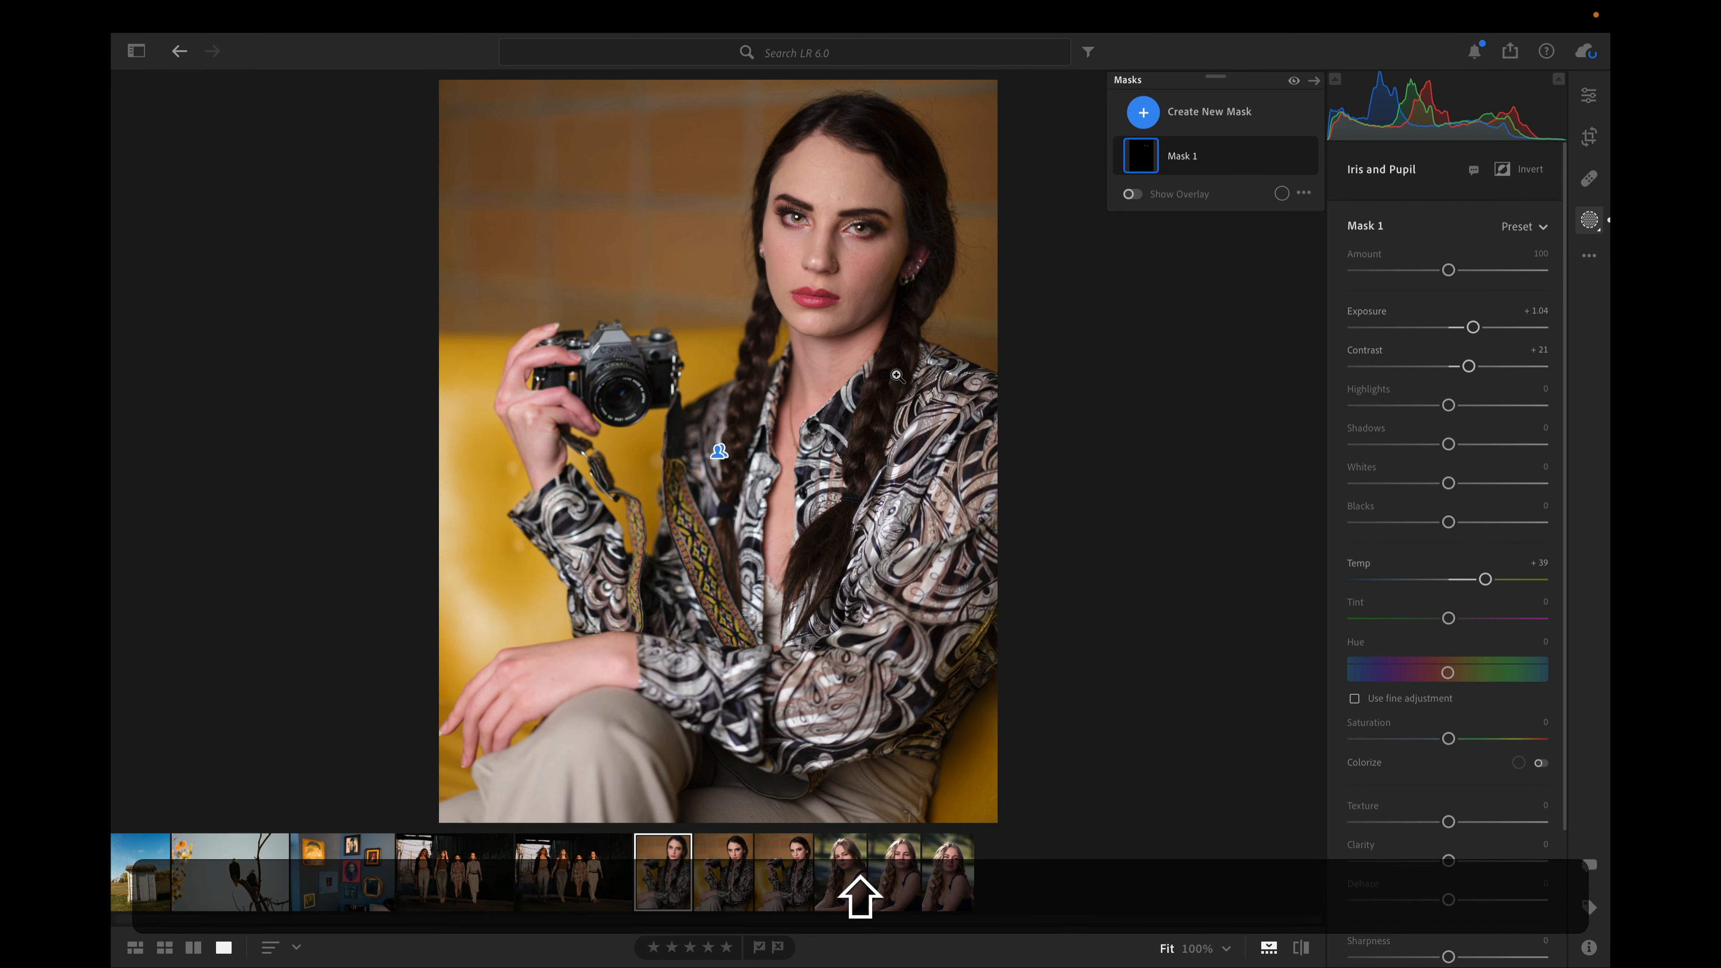
key("shift+super+c")
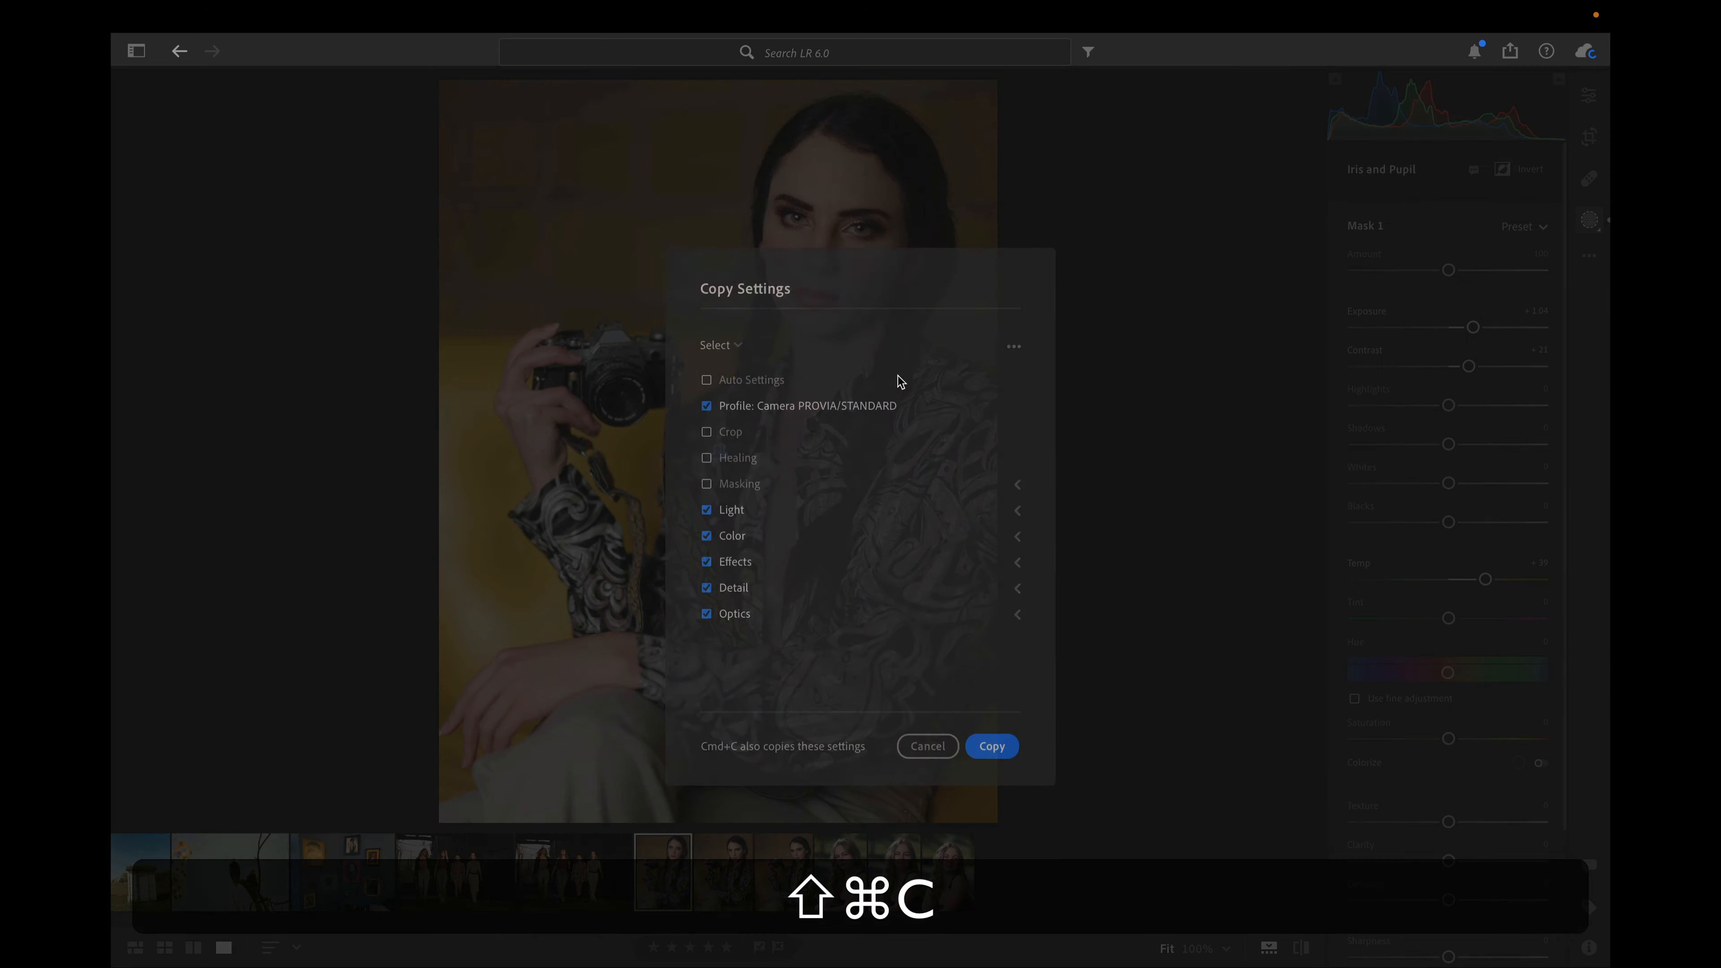
left_click(745, 483)
left_click(973, 739)
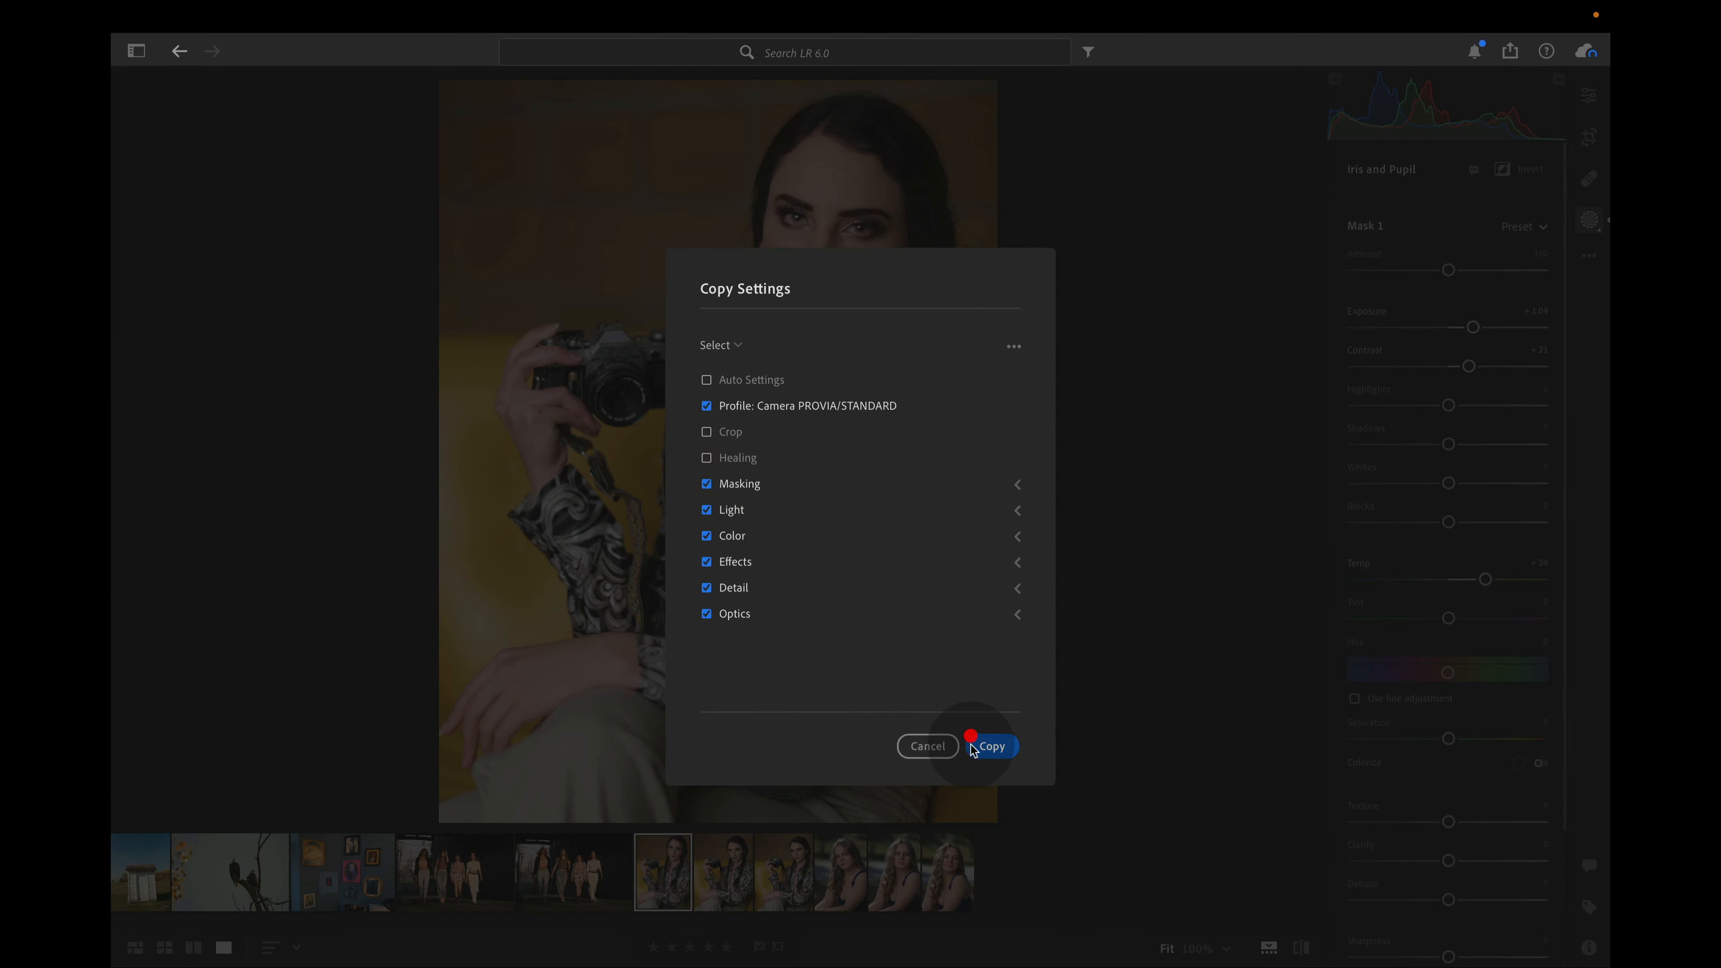
Paste the copied settings onto the other two portraits of the woman holding the camera
left_click(725, 878)
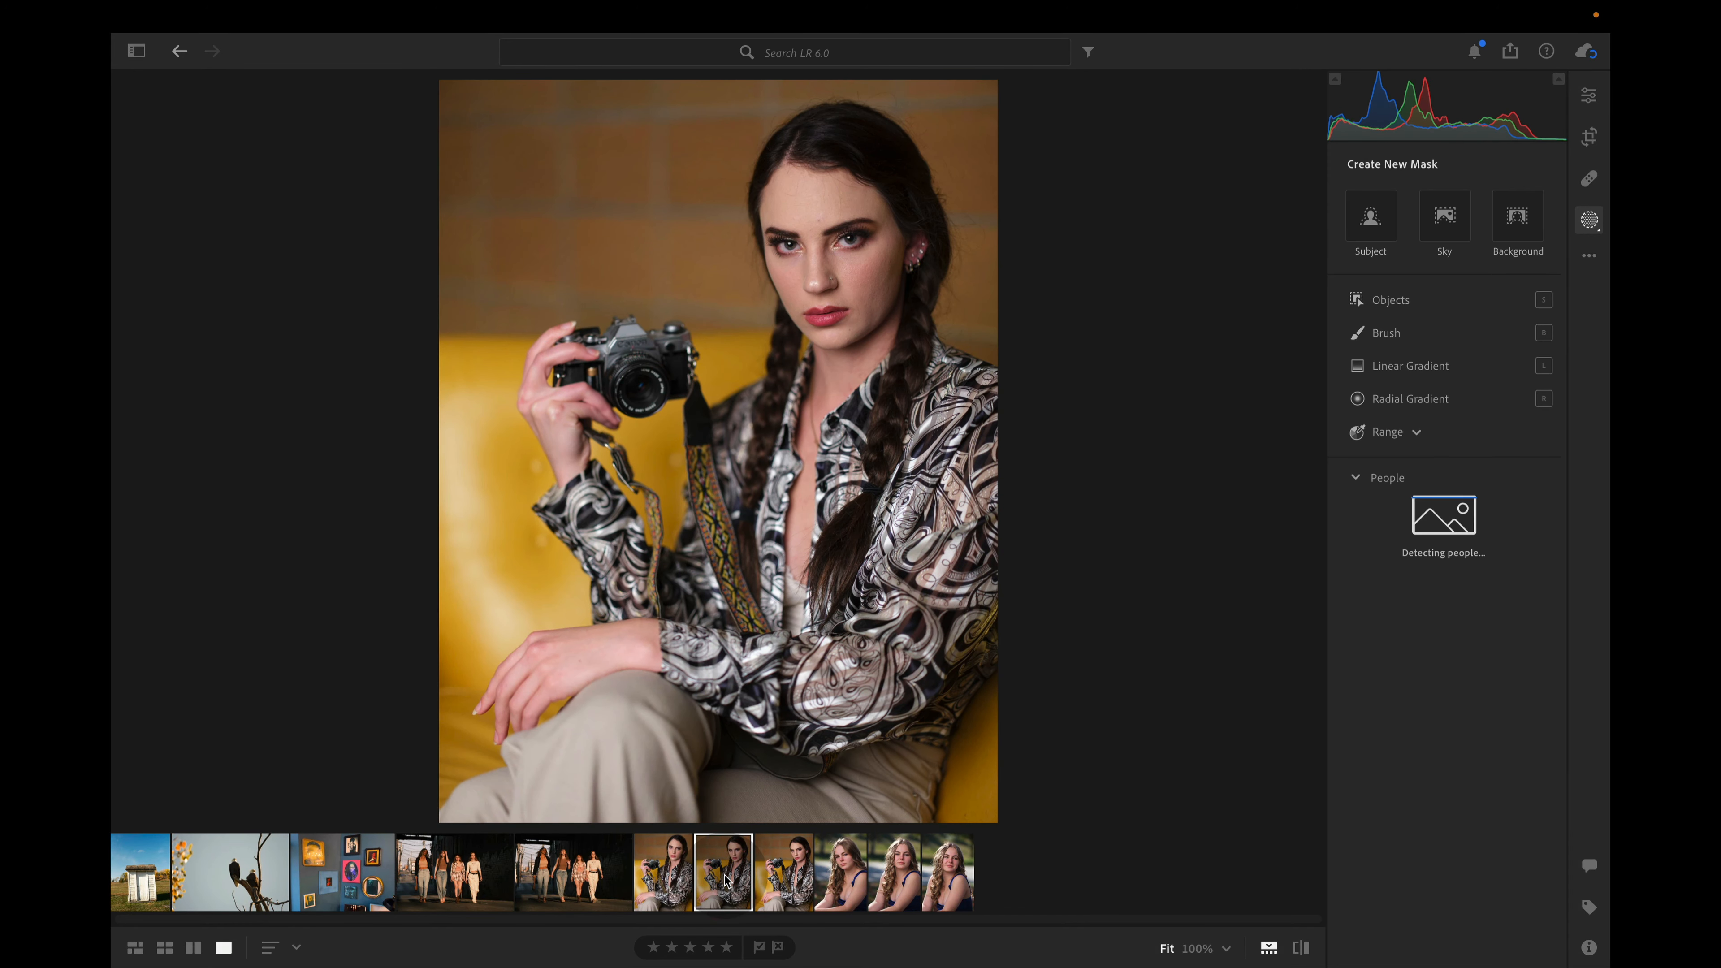
key("super+v")
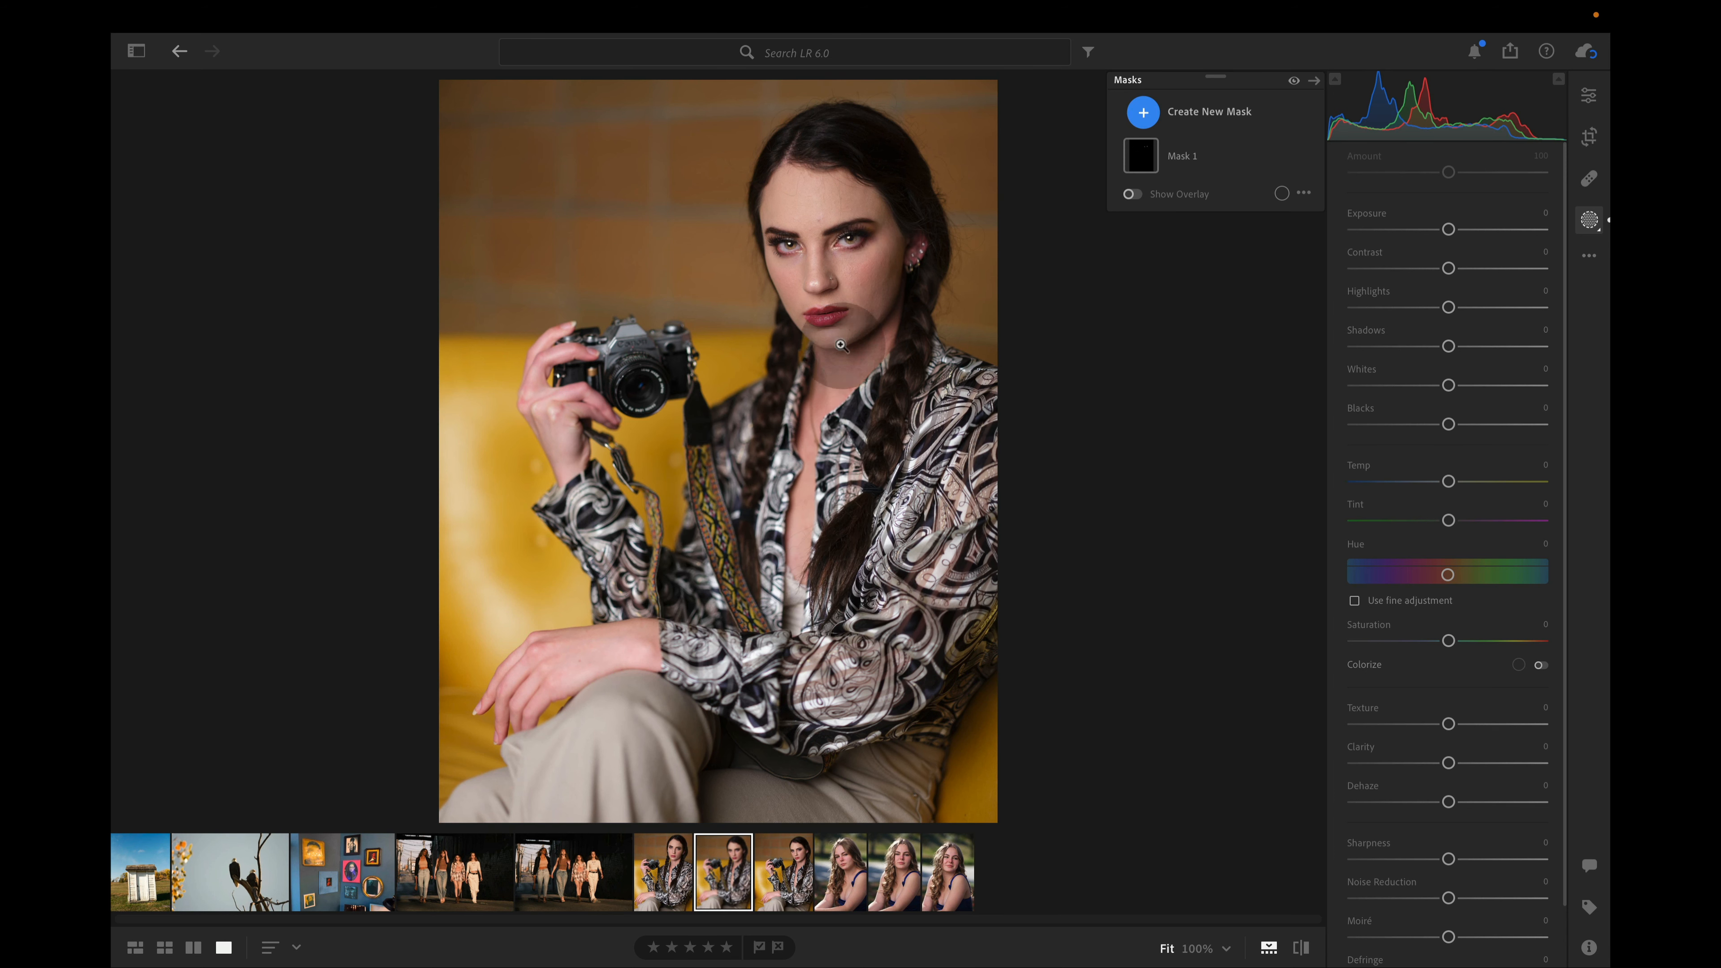
left_click(786, 855)
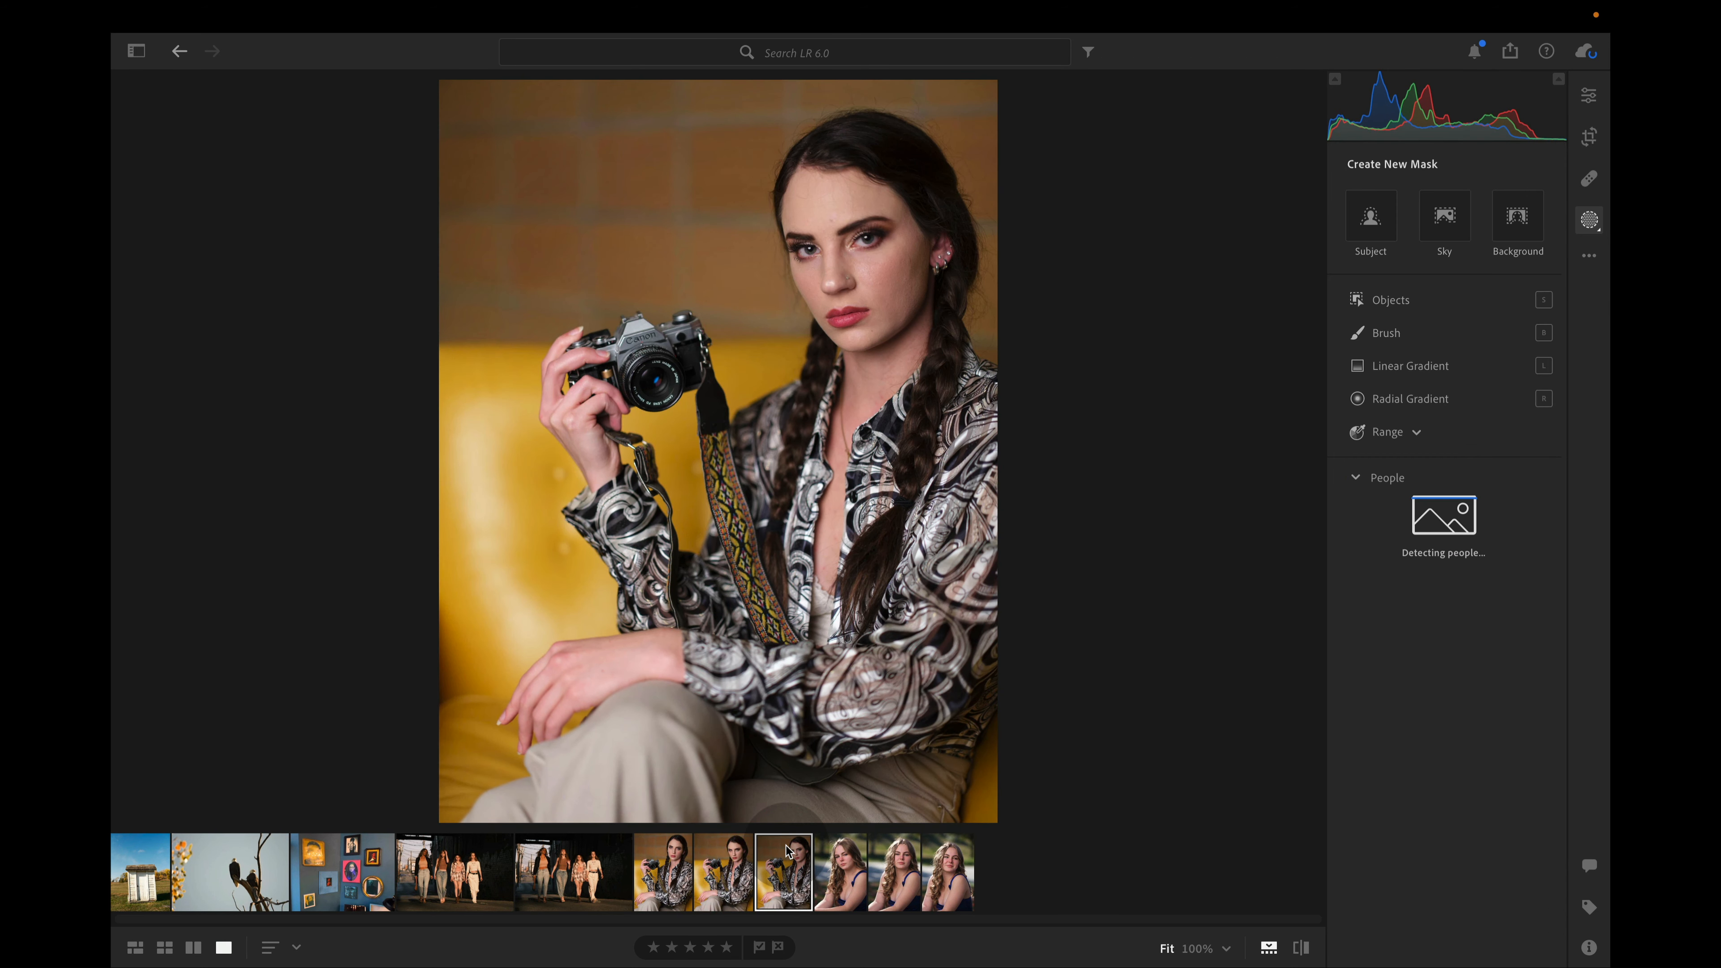
key("super+v")
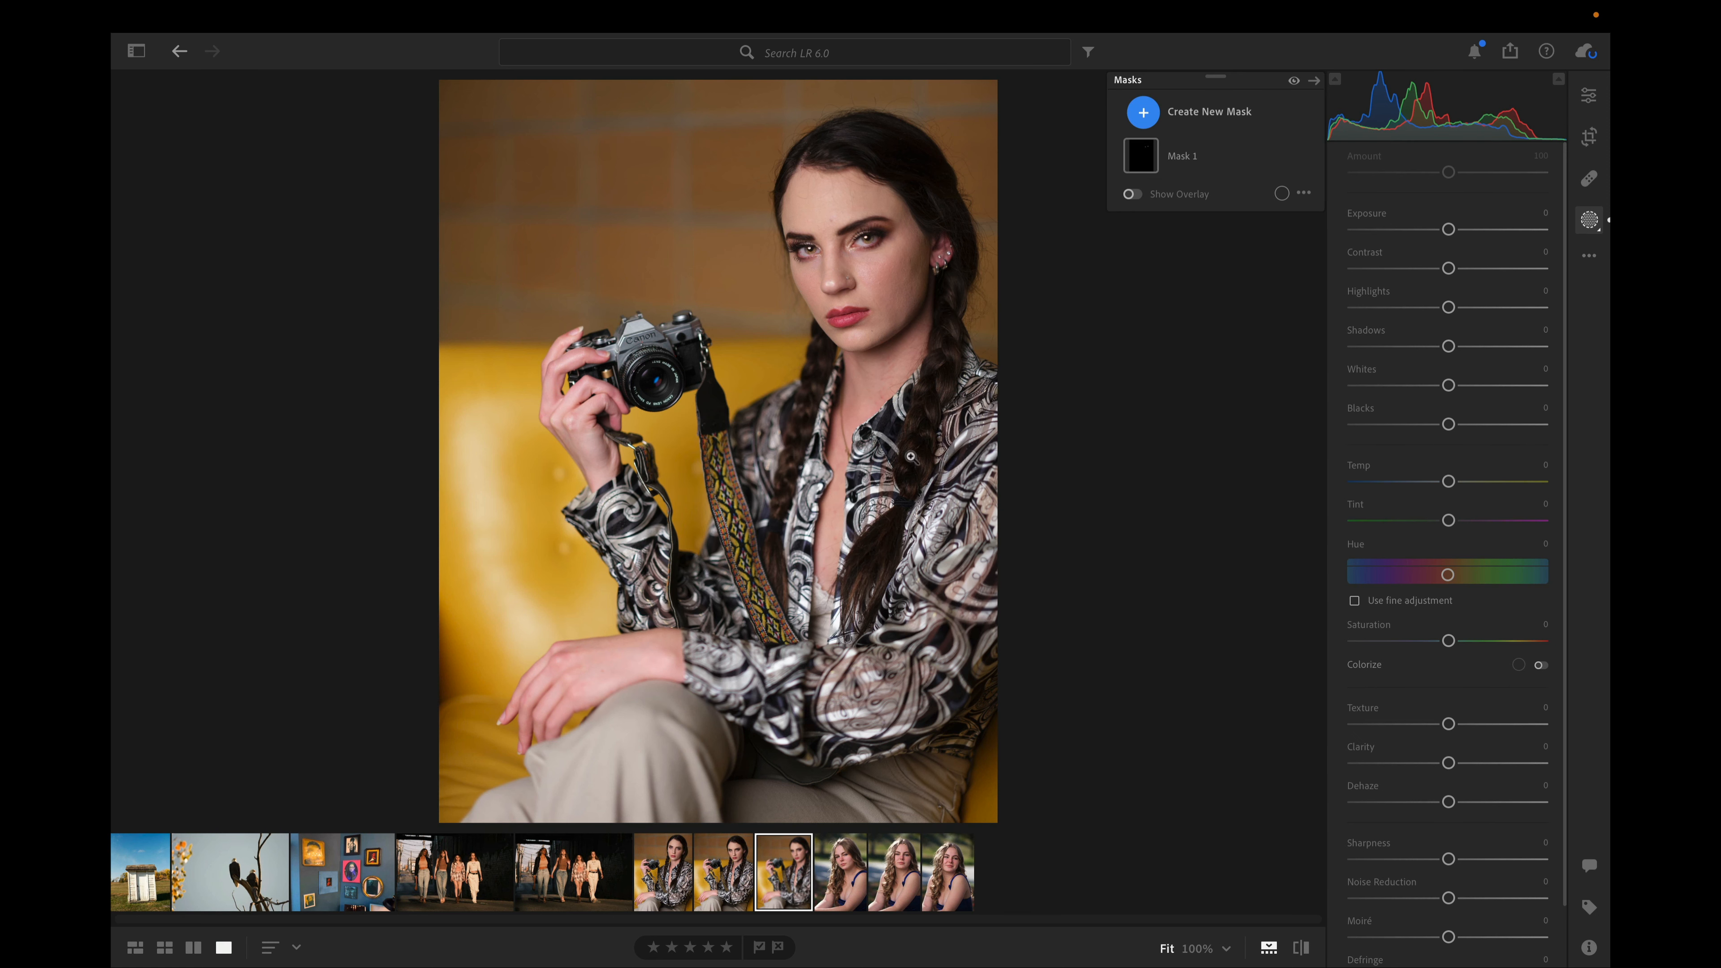
Create a Background mask in the first portrait of the woman in the blue dress, with Exposure -0.84
left_click(841, 869)
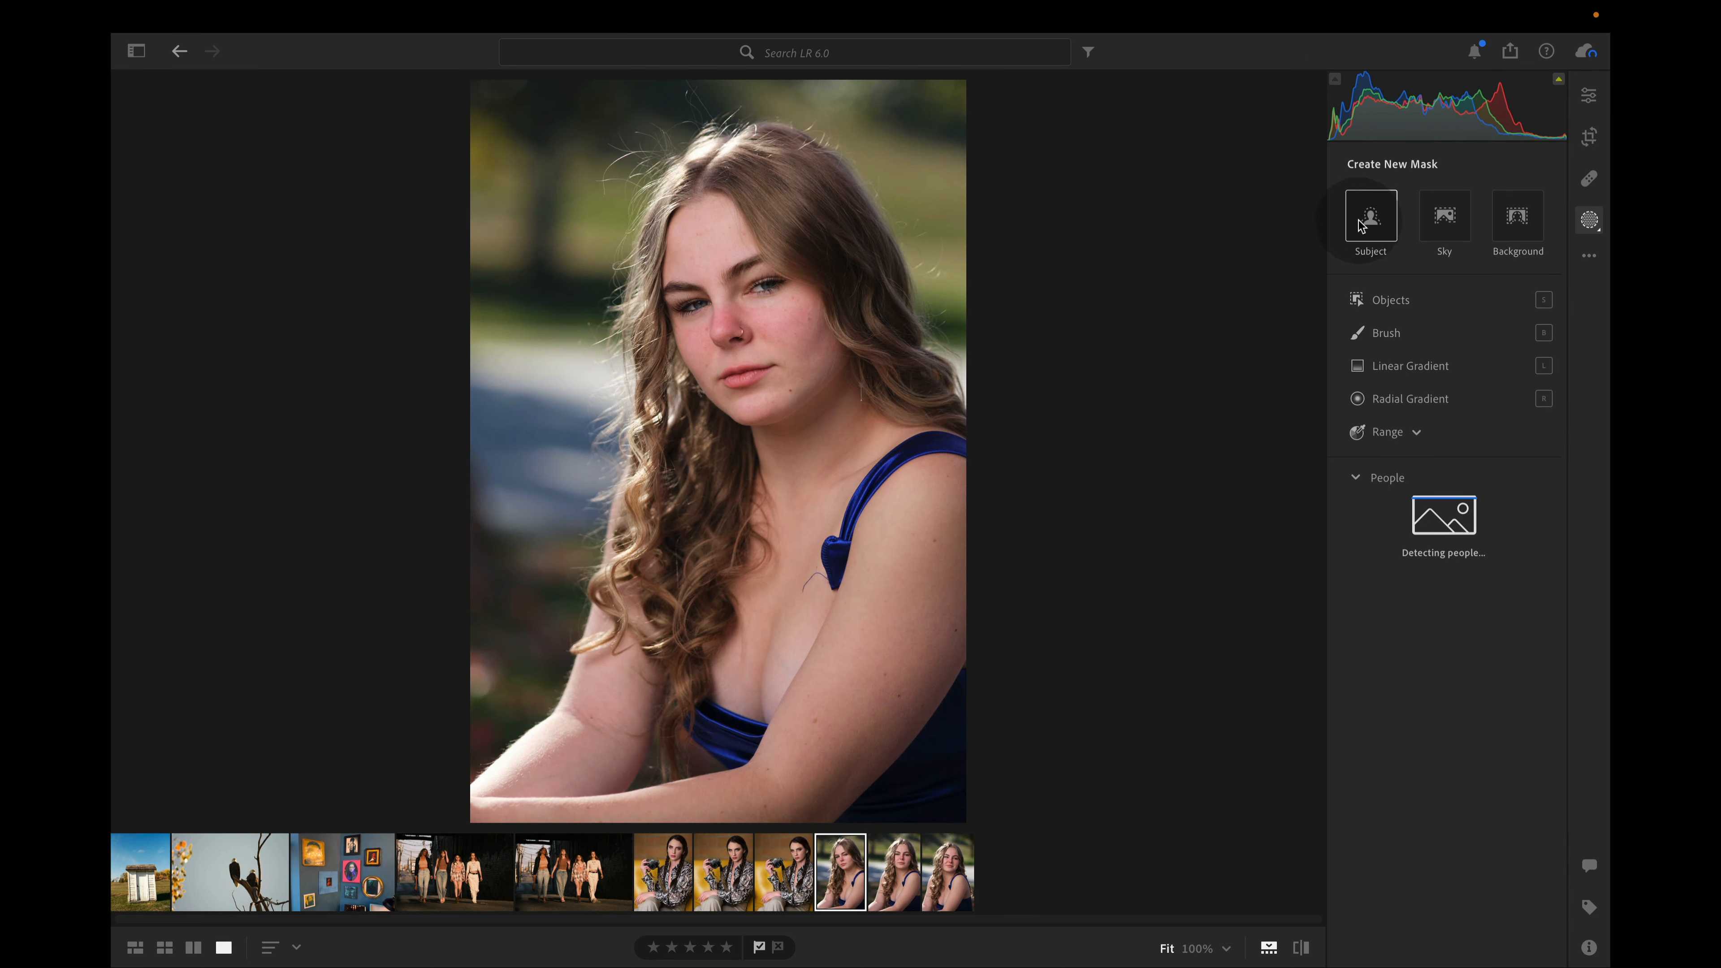
left_click(1519, 214)
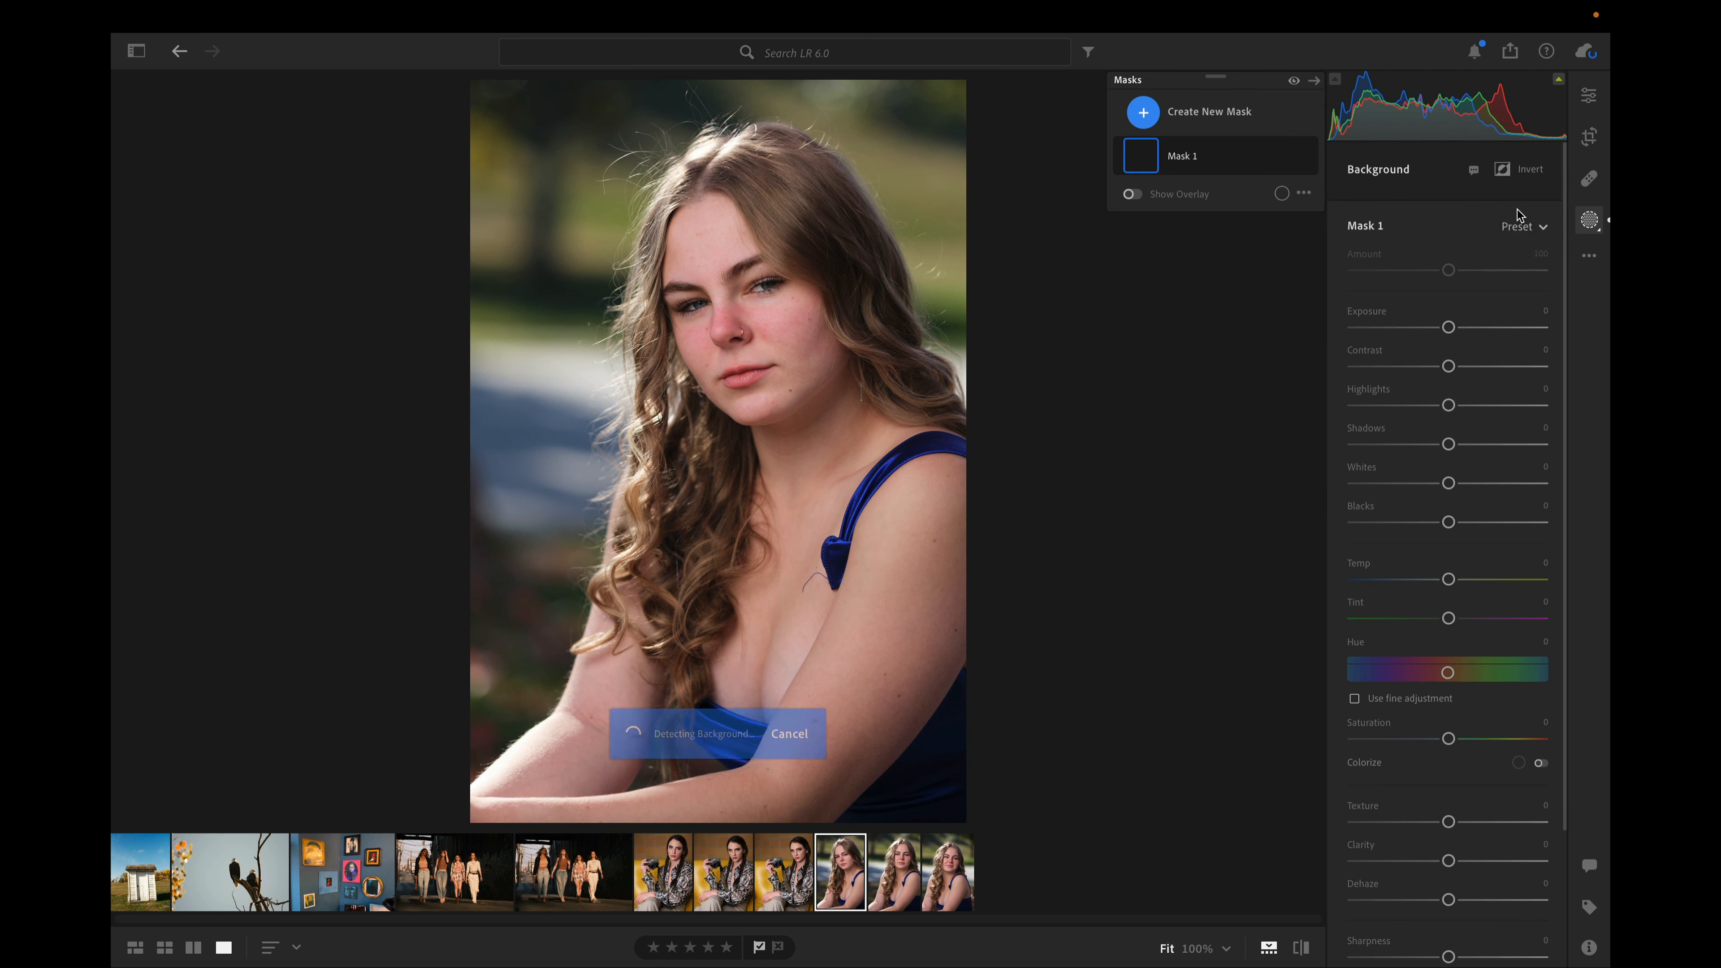
left_click_drag(1435, 326, 1426, 327)
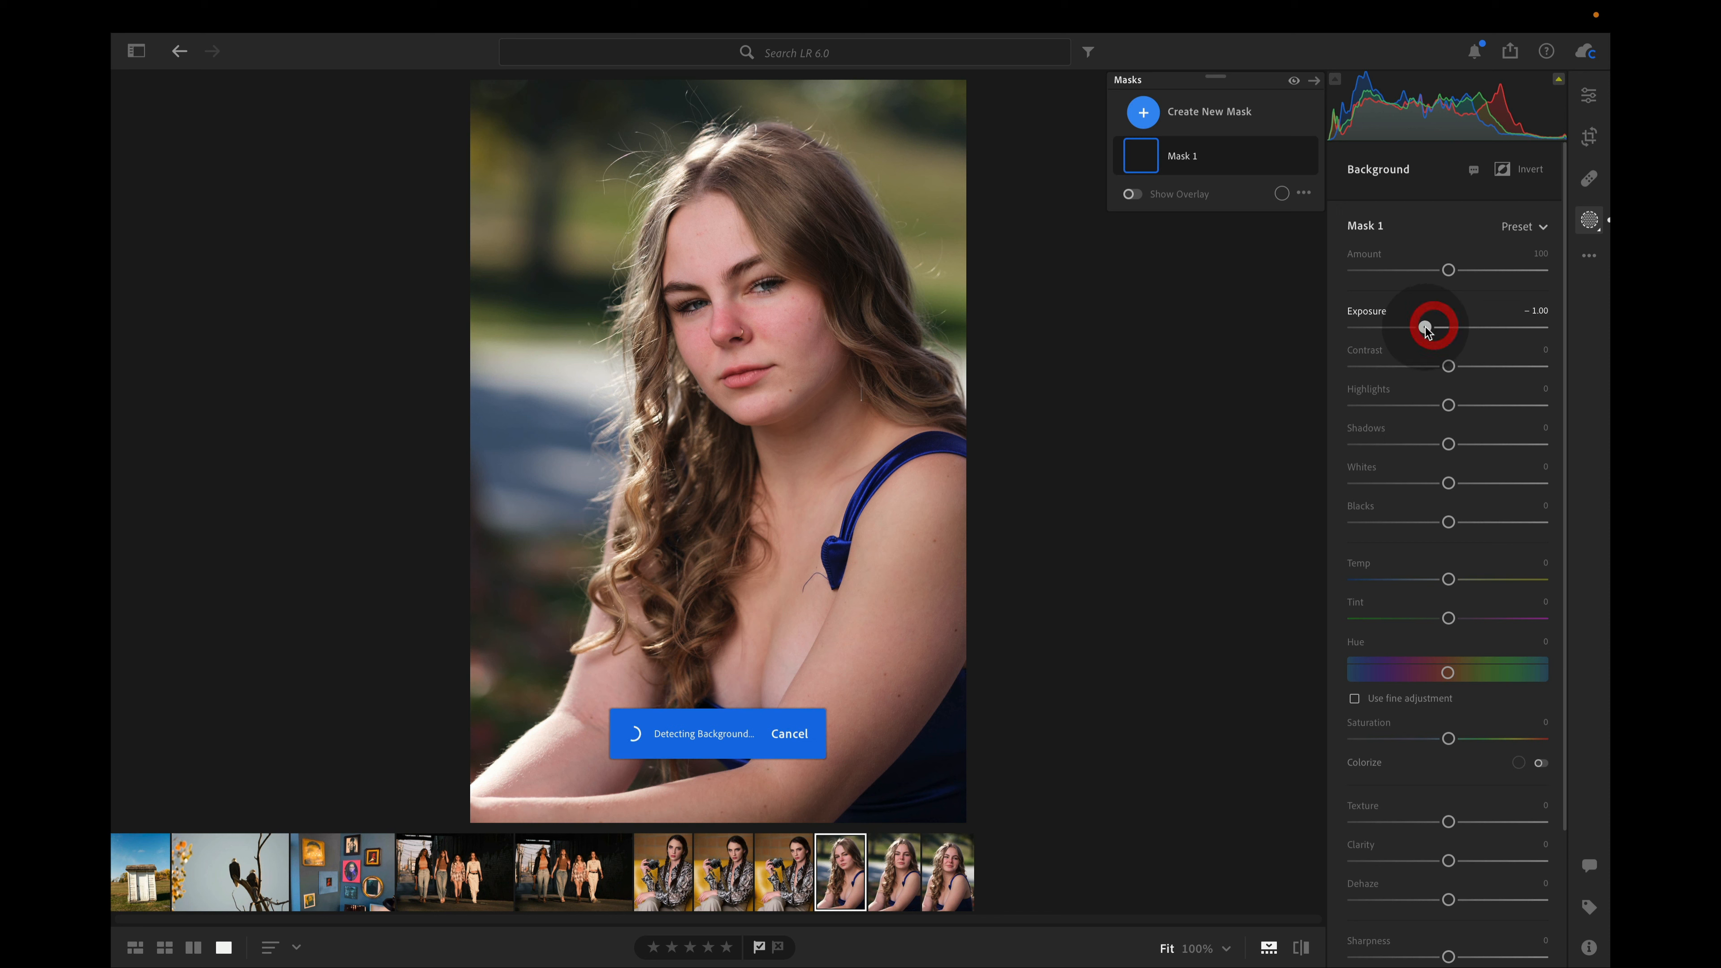
double_click(1427, 328)
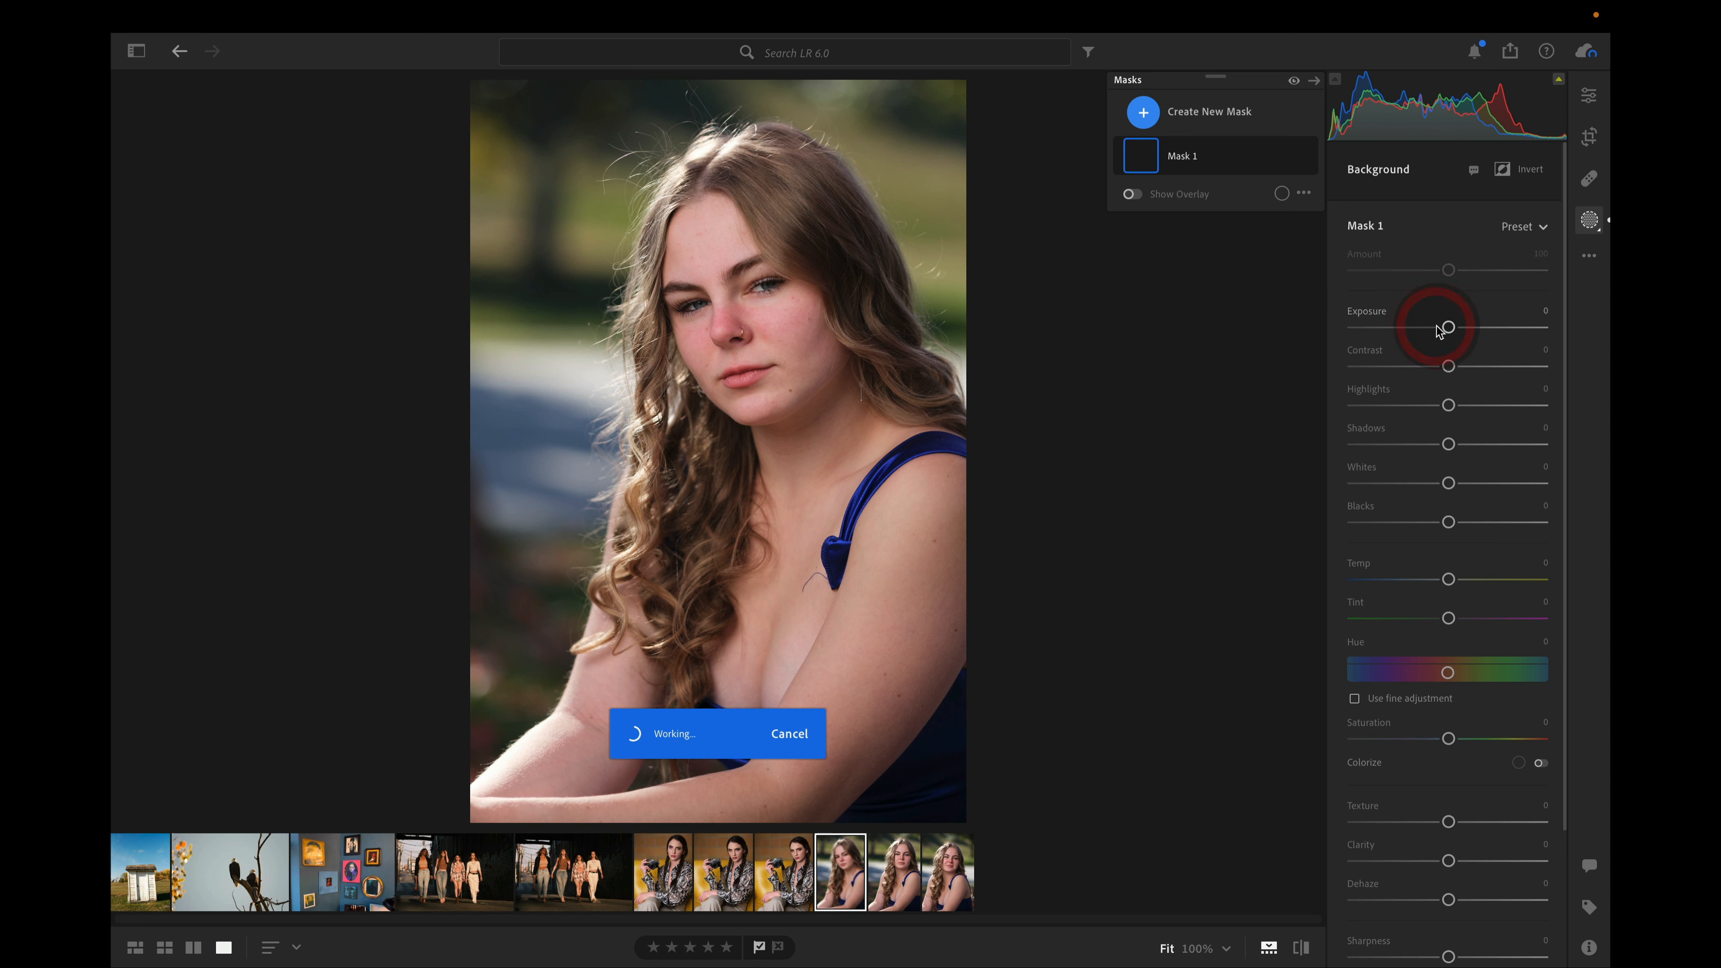
left_click_drag(1439, 327, 1429, 329)
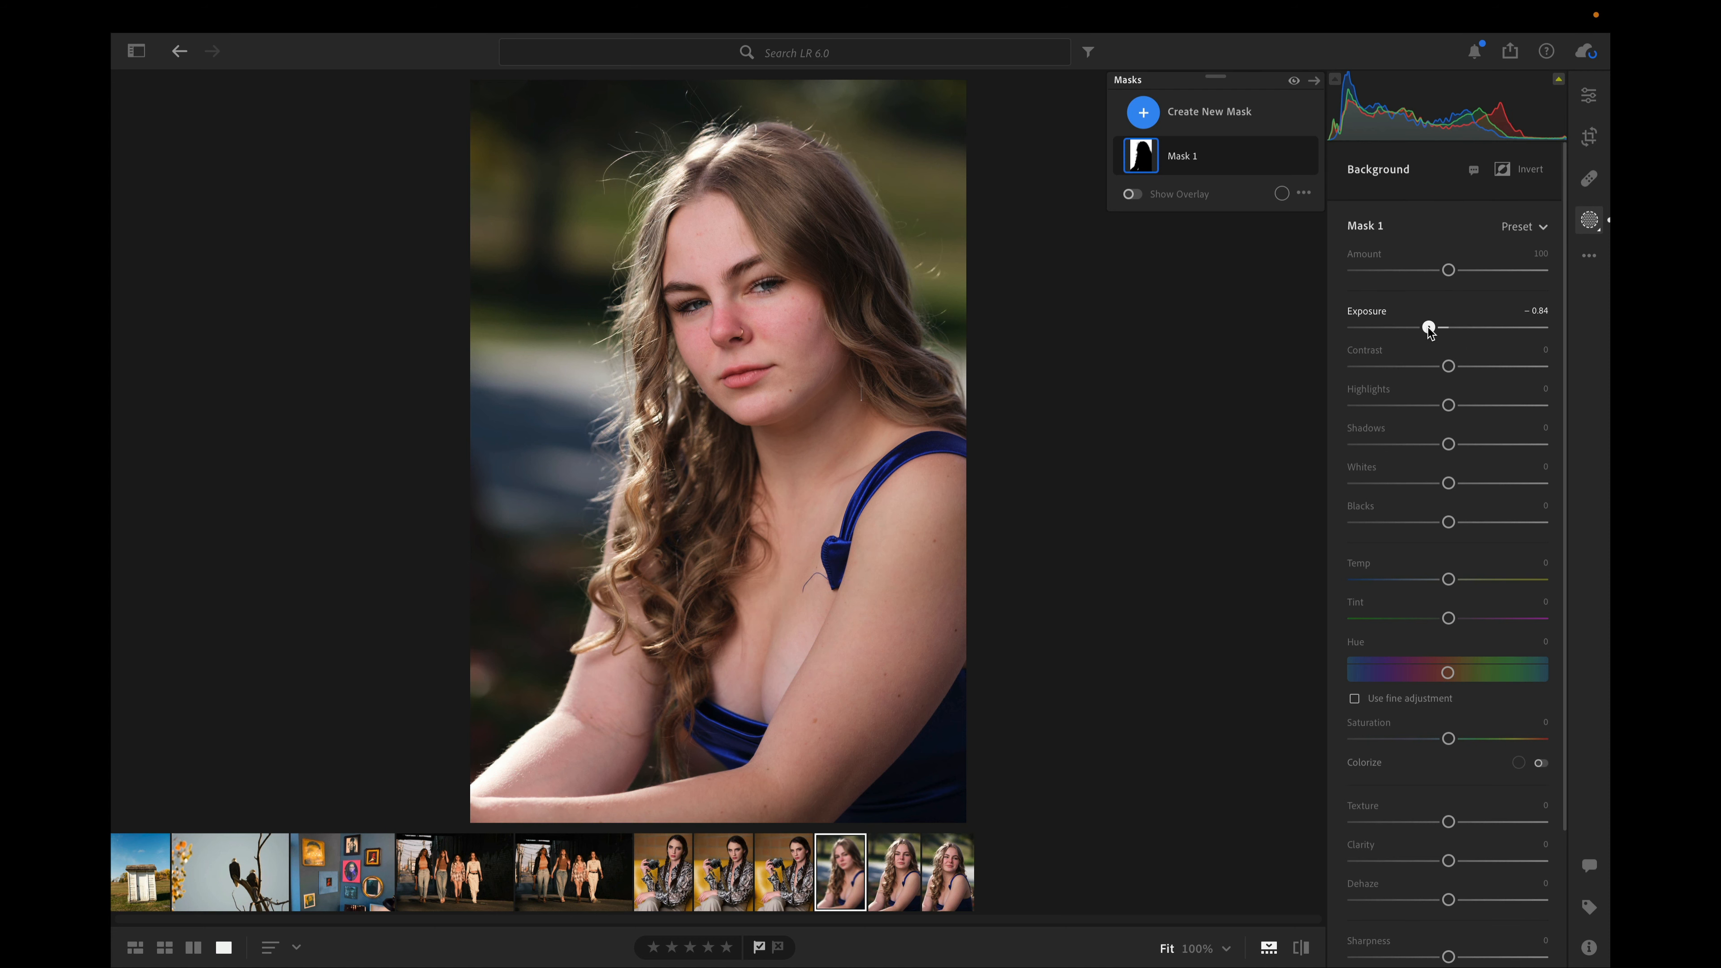
Add an Iris and Pupil mask for Person 1 in the blue-dress portrait, leaving its Exposure at the default
left_click(1589, 222)
left_click(1589, 222)
left_click(1210, 112)
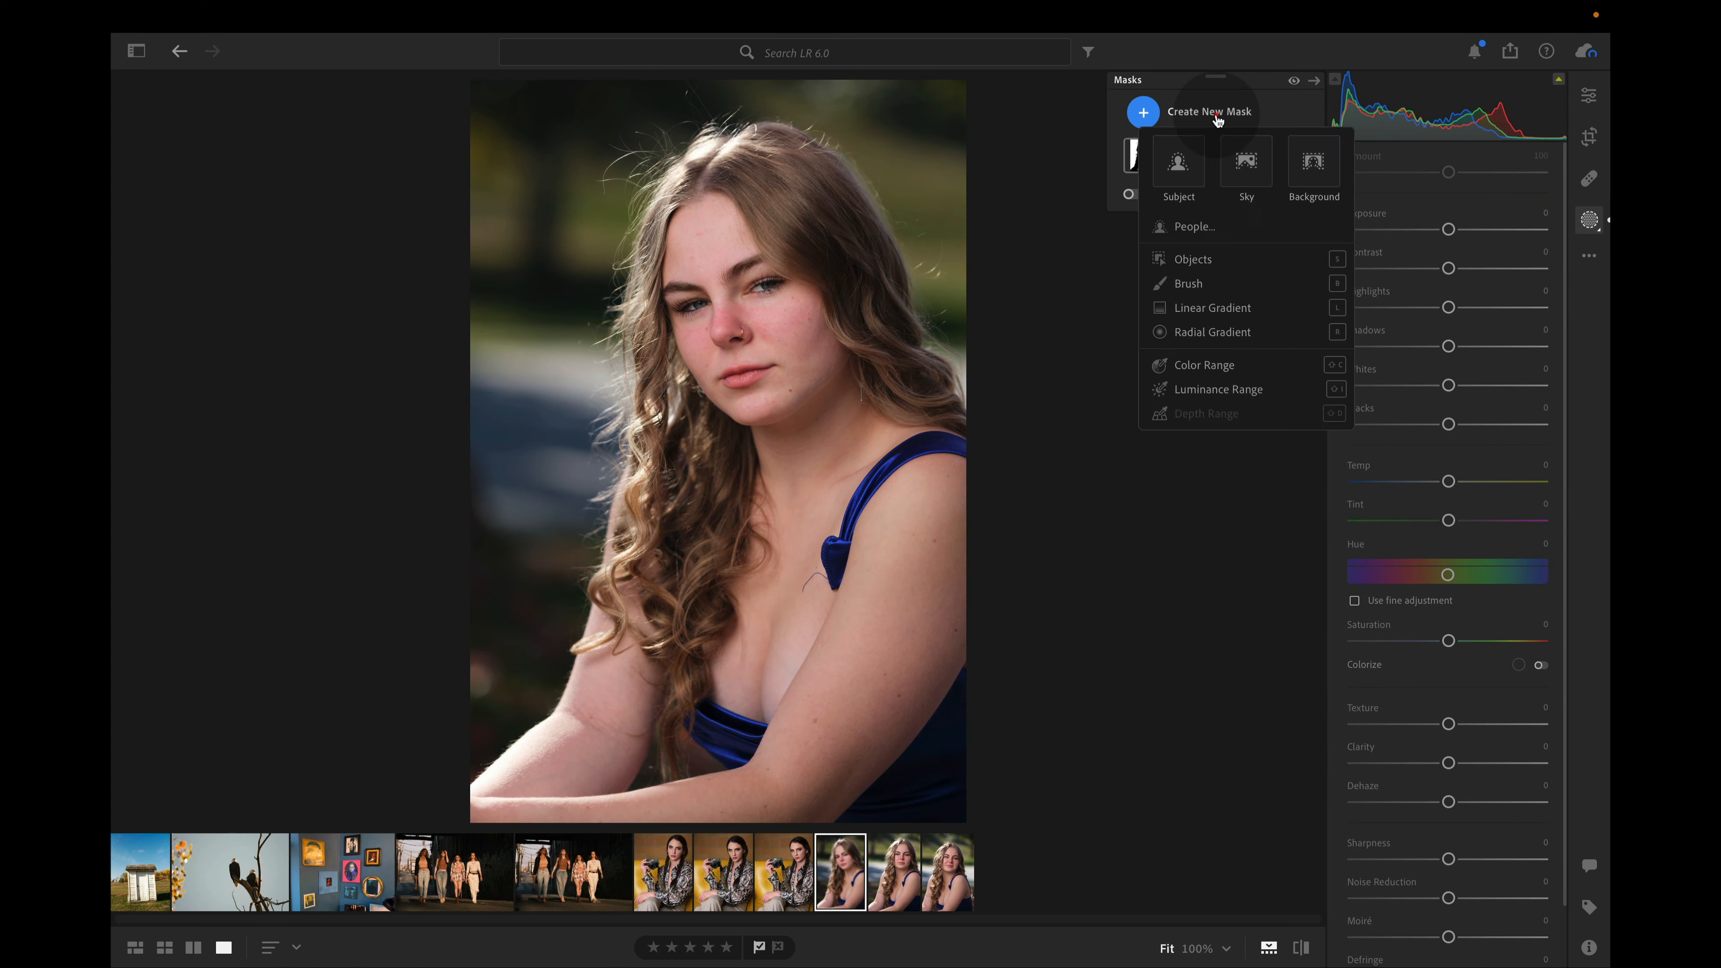
left_click(1203, 226)
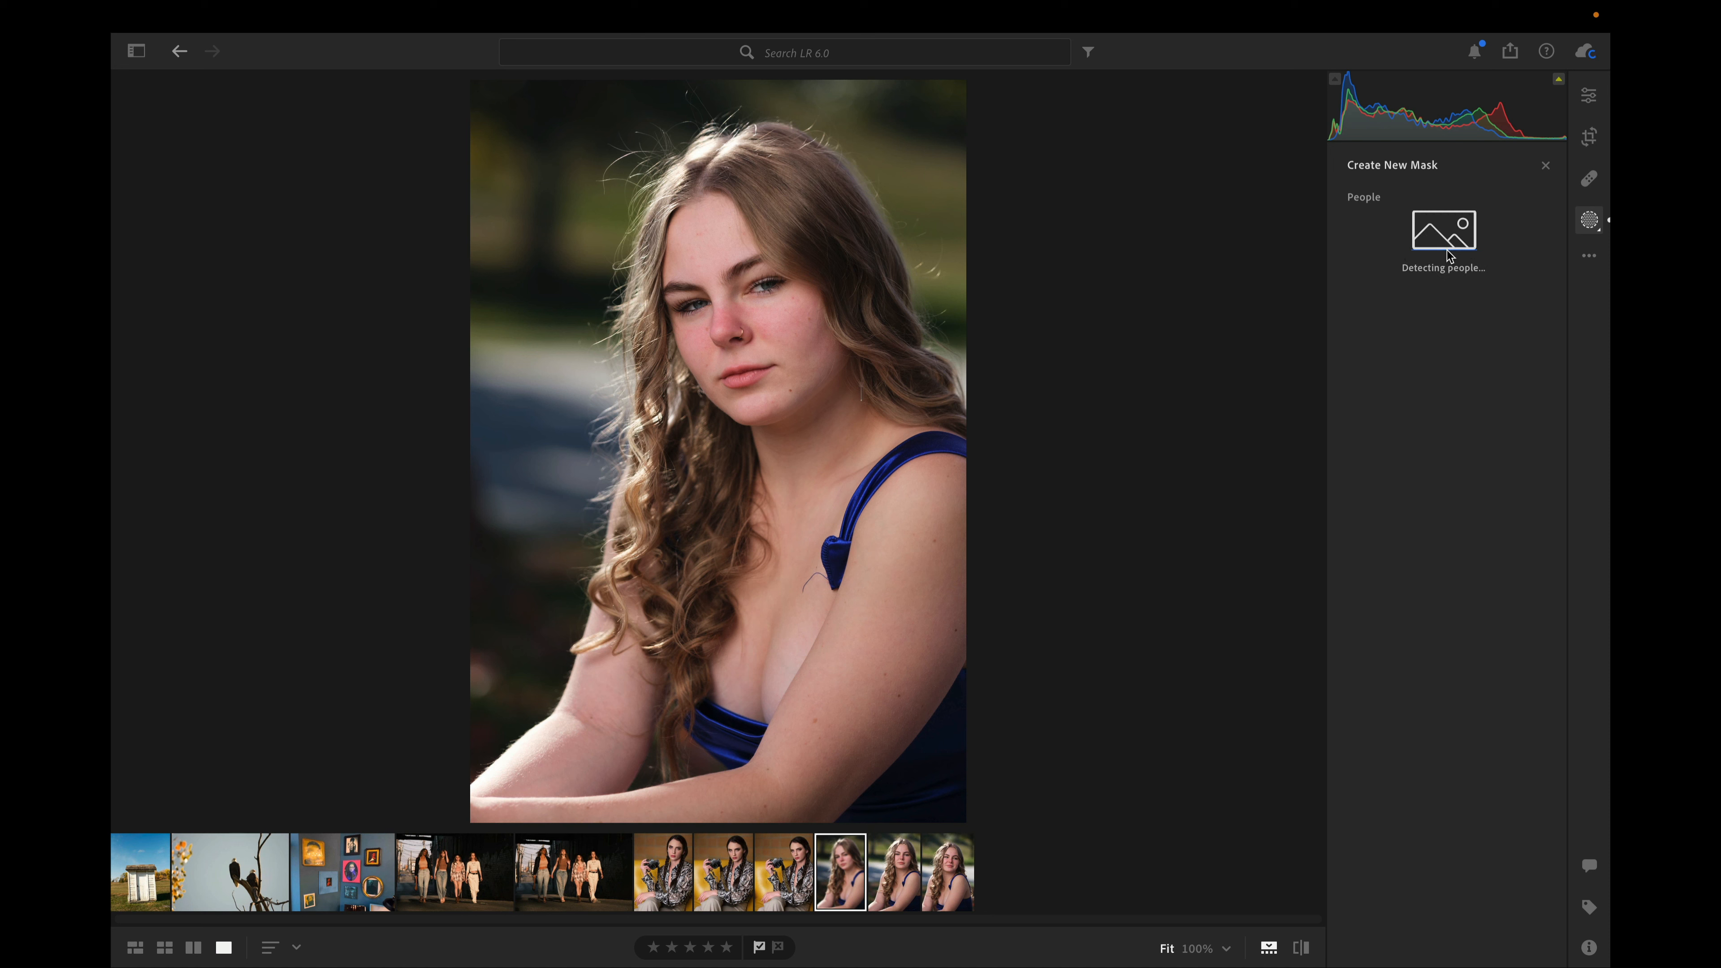
left_click(1364, 234)
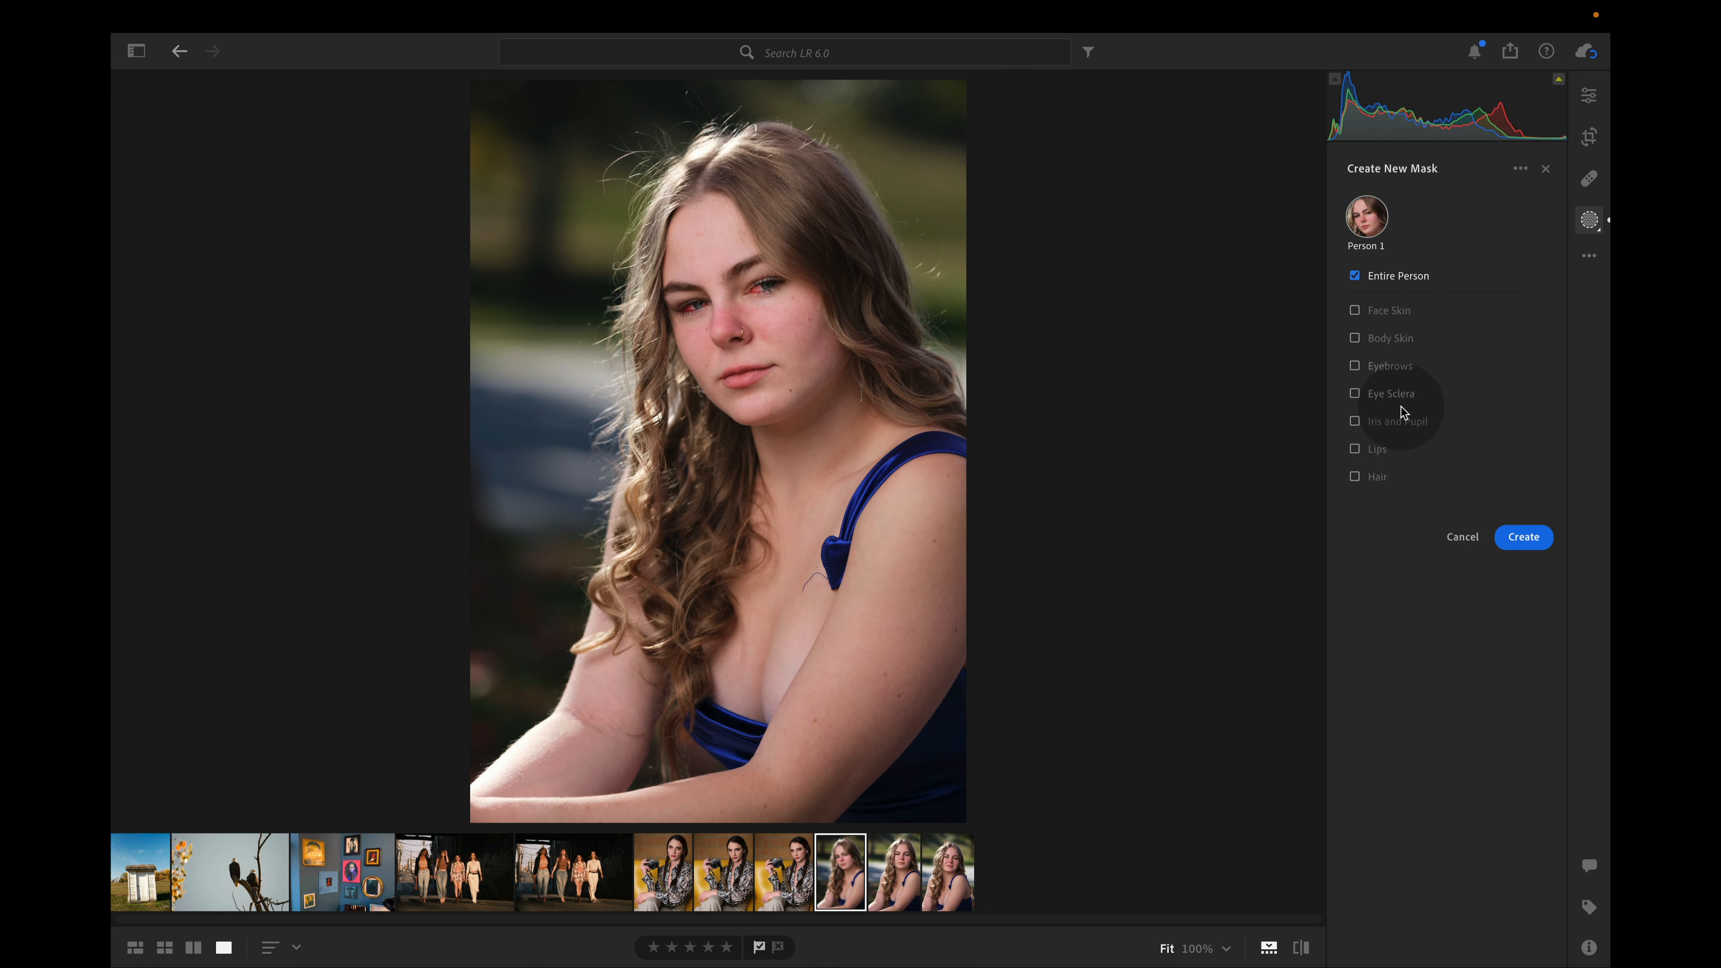
left_click(1512, 539)
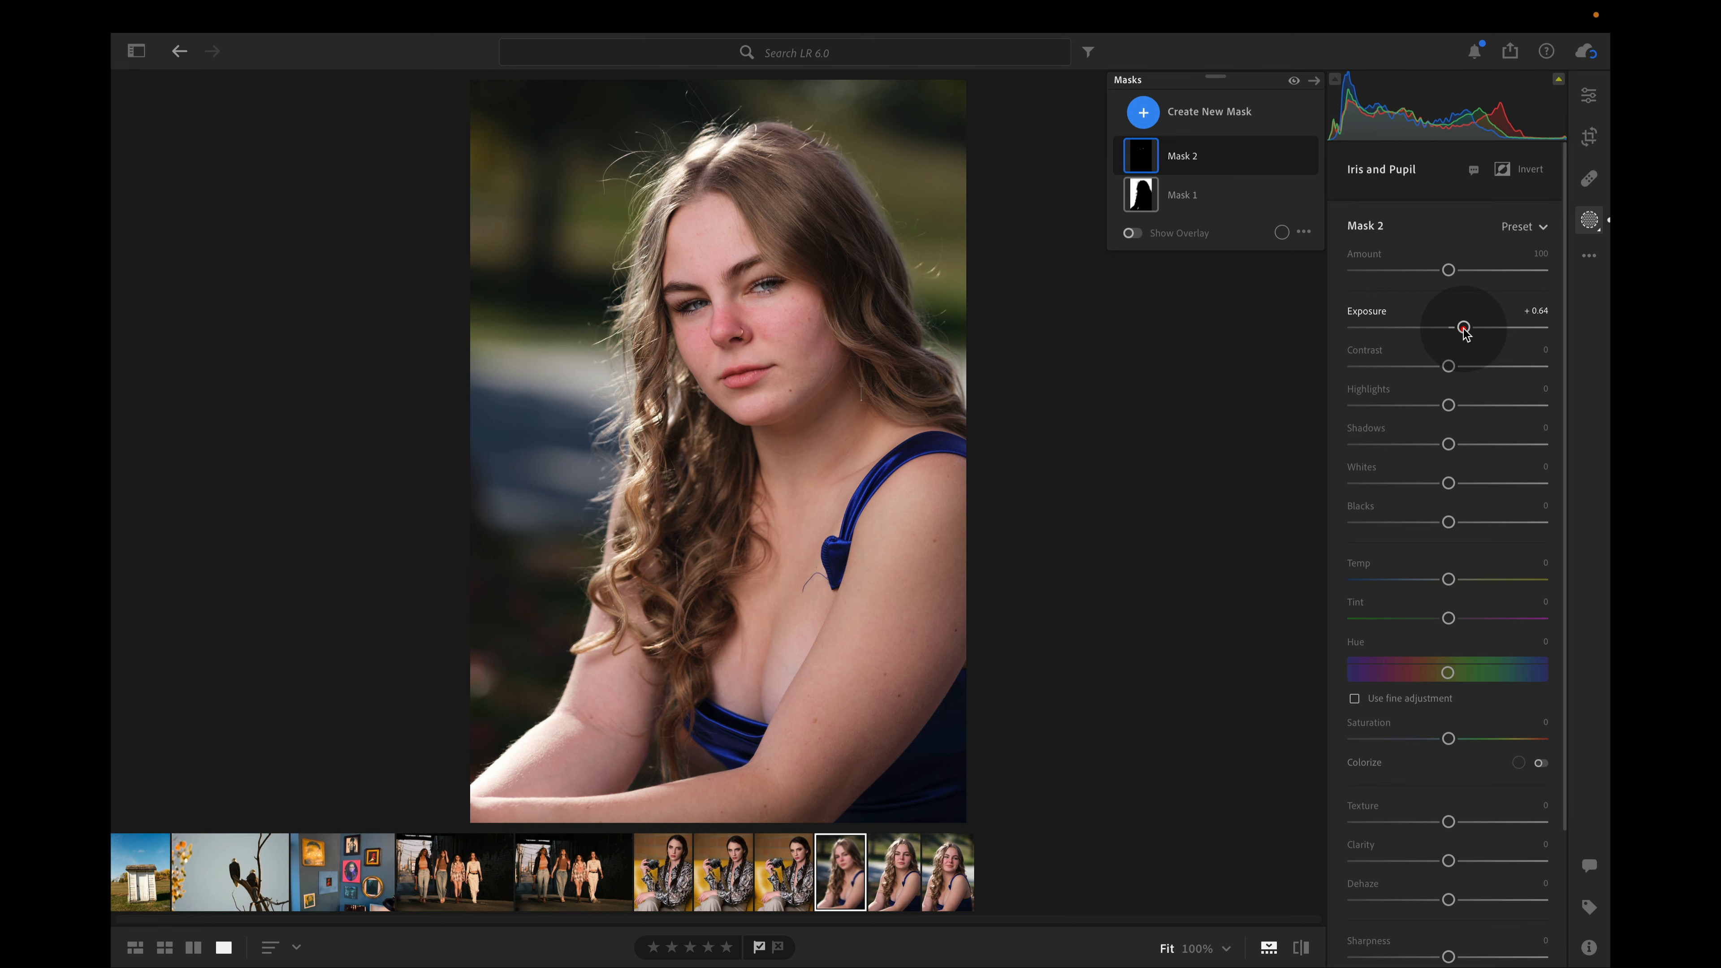
double_click(1463, 330)
Subtract the stray area along the lower eyelid from the Iris and Pupil mask with a size 2.0 brush
left_click(772, 297)
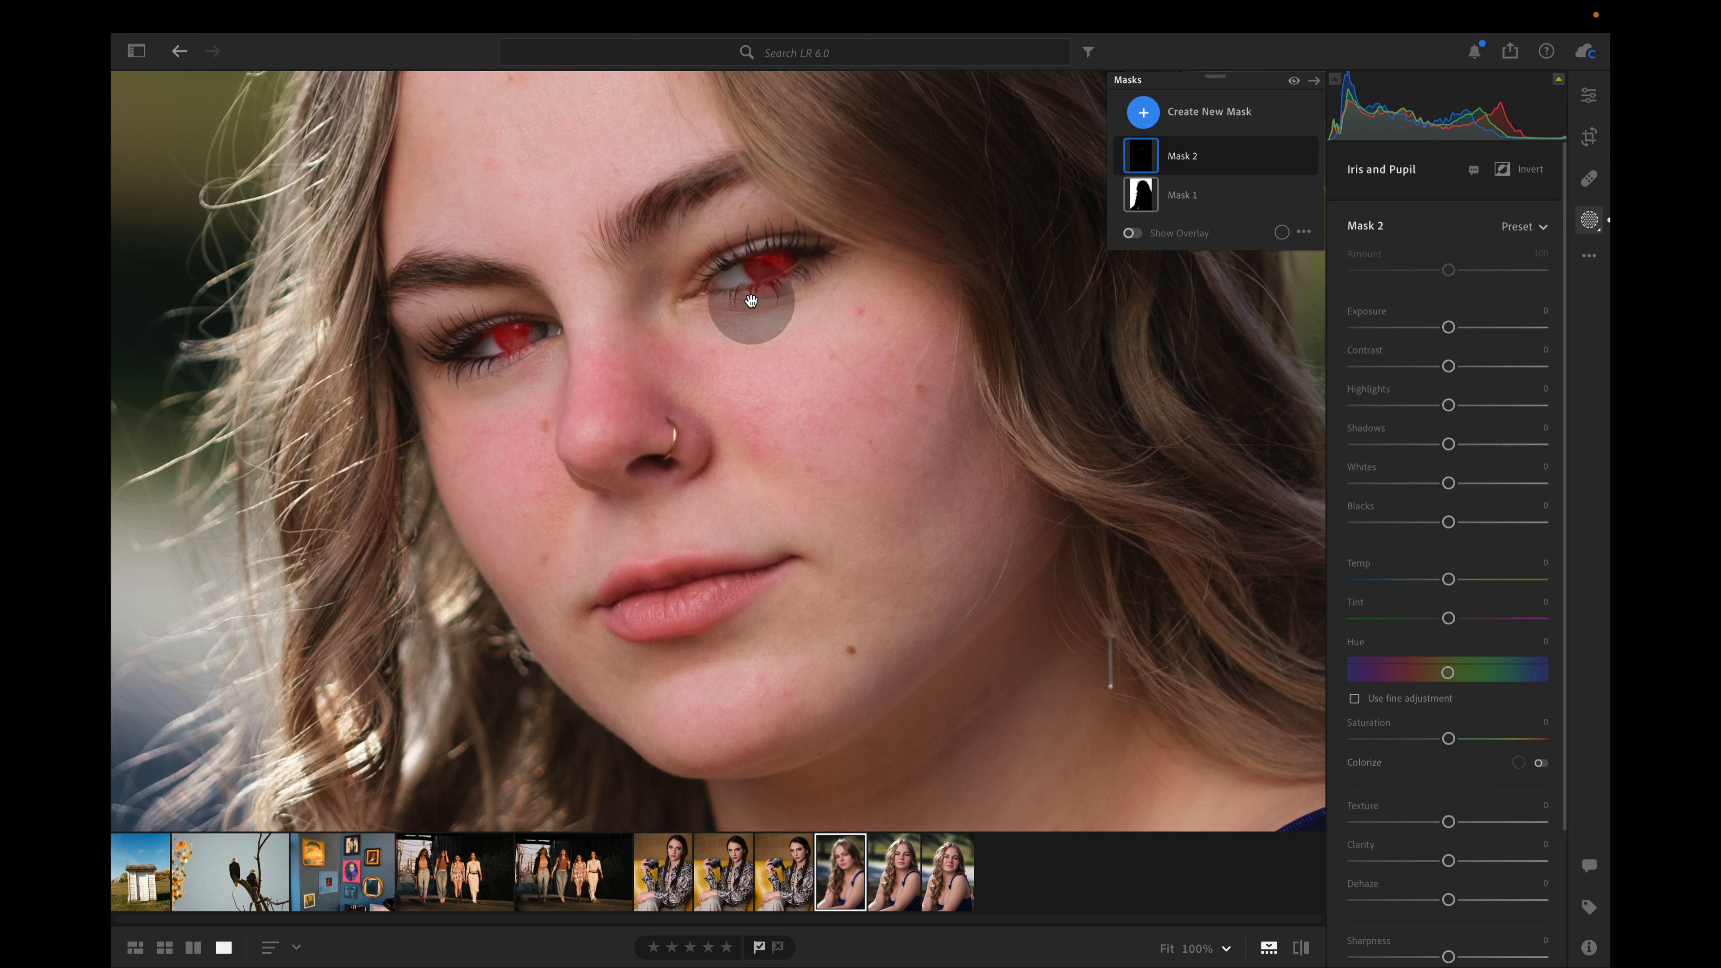
left_click(1260, 156)
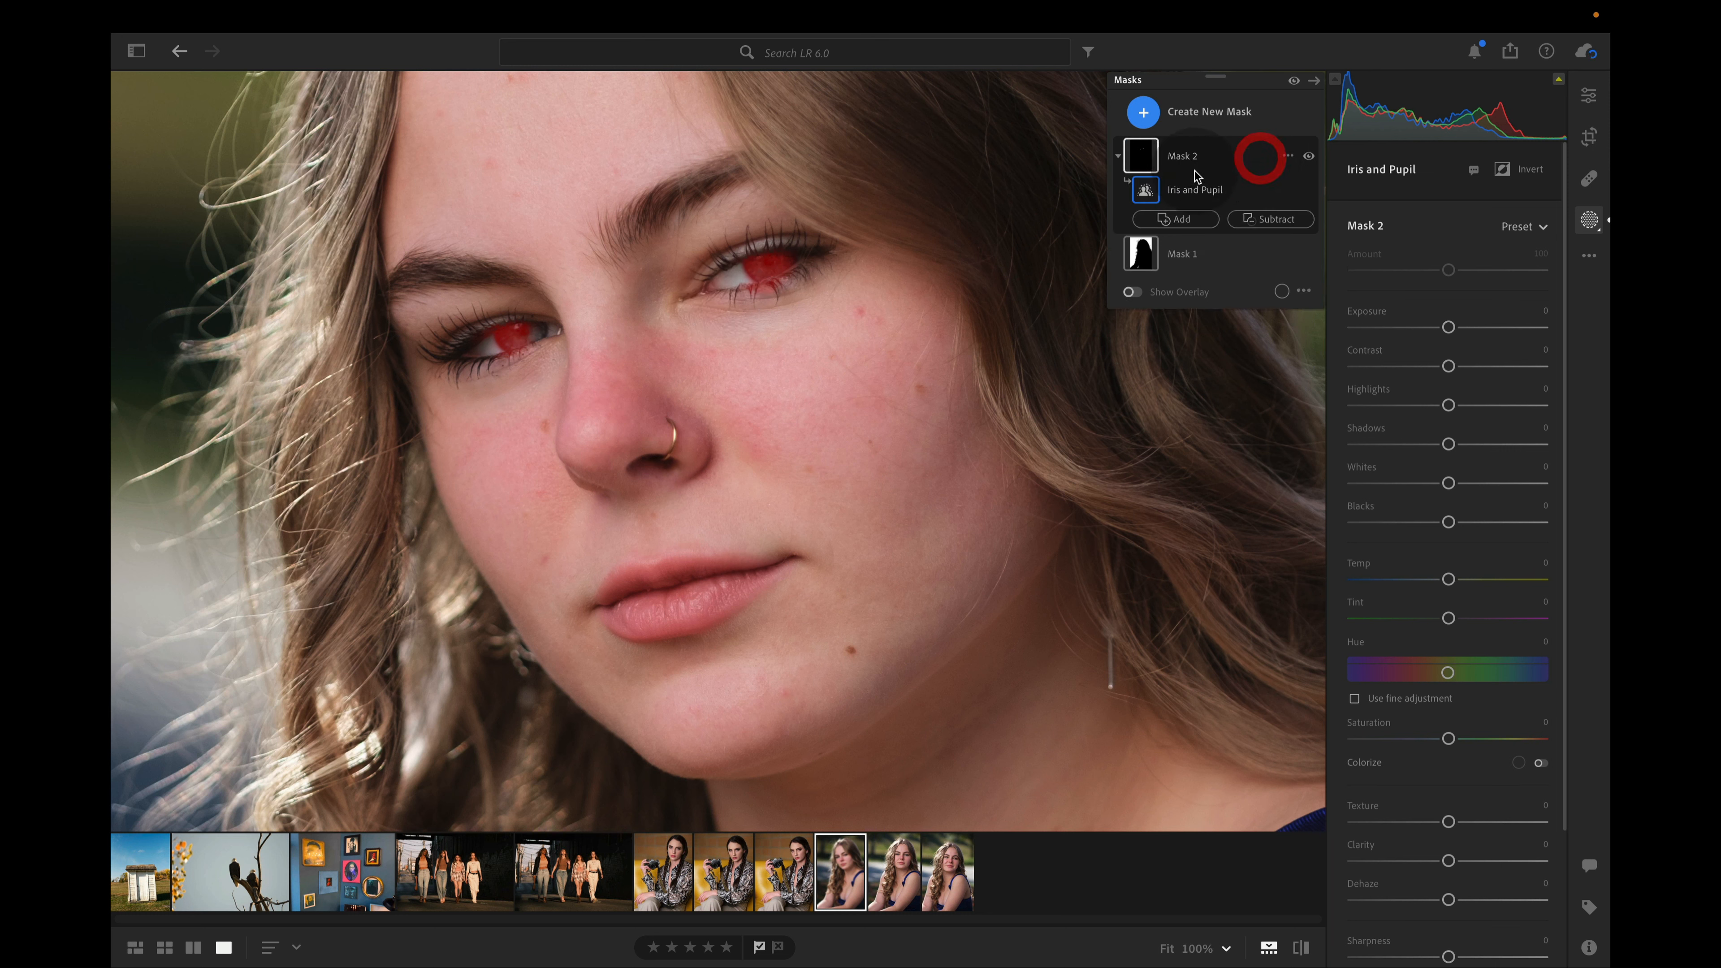
left_click(1265, 218)
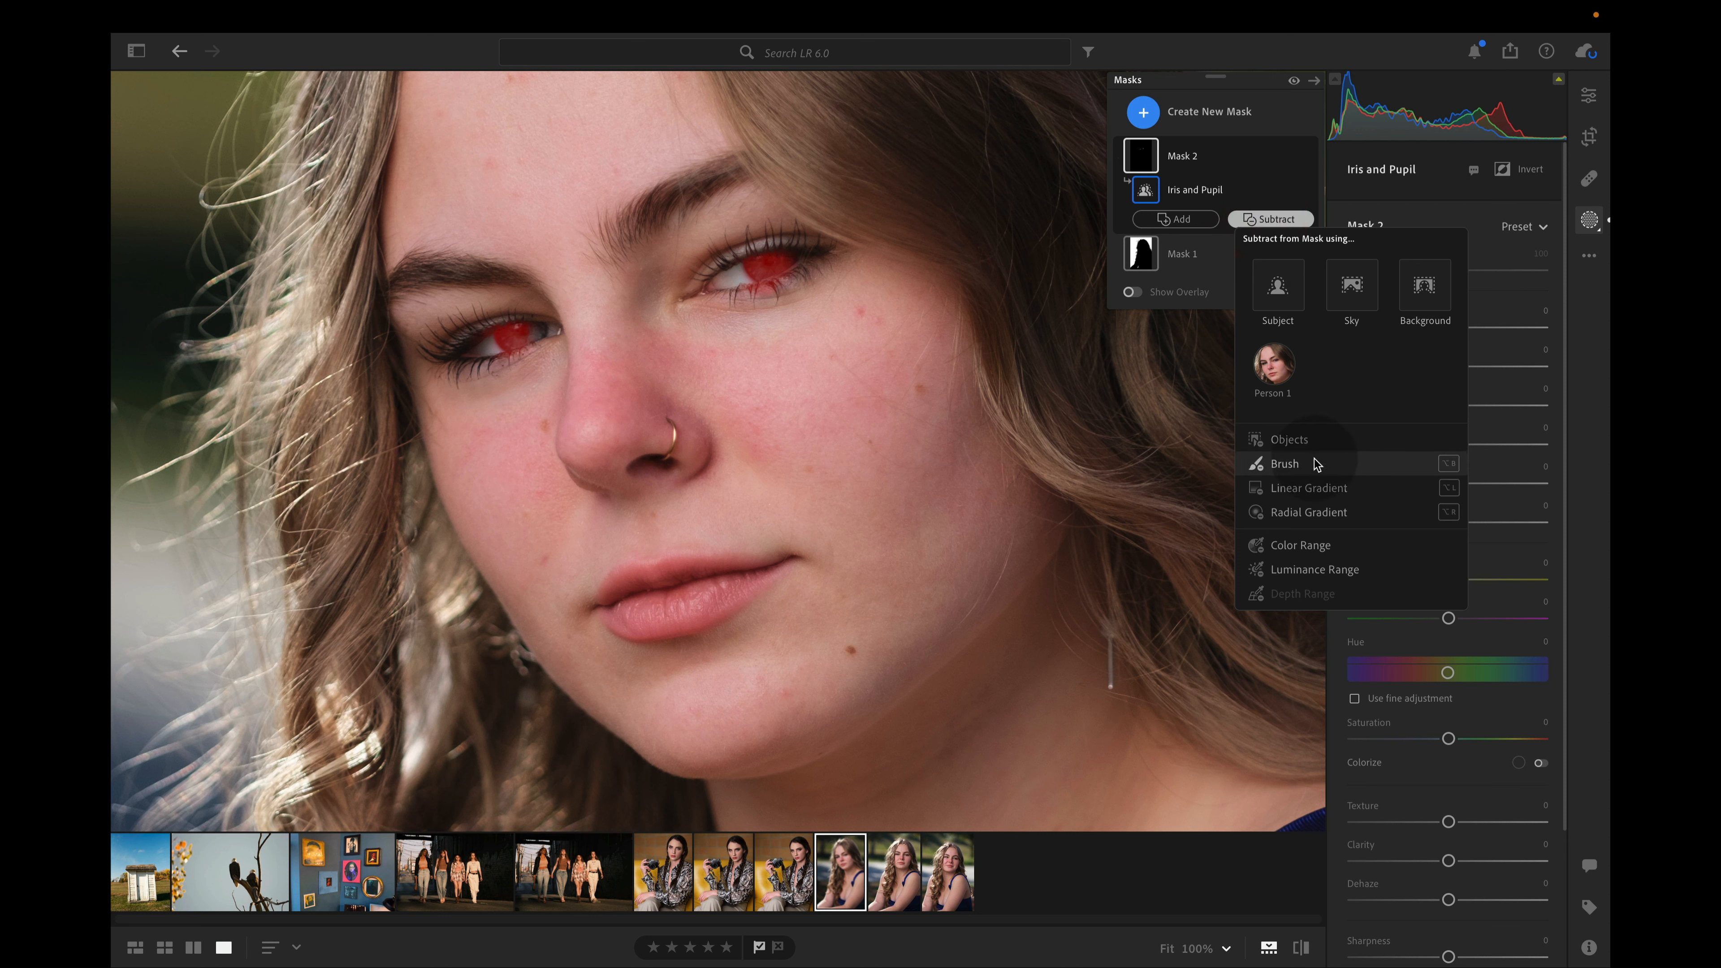
left_click(1287, 464)
scroll(817, 372, "down", 4)
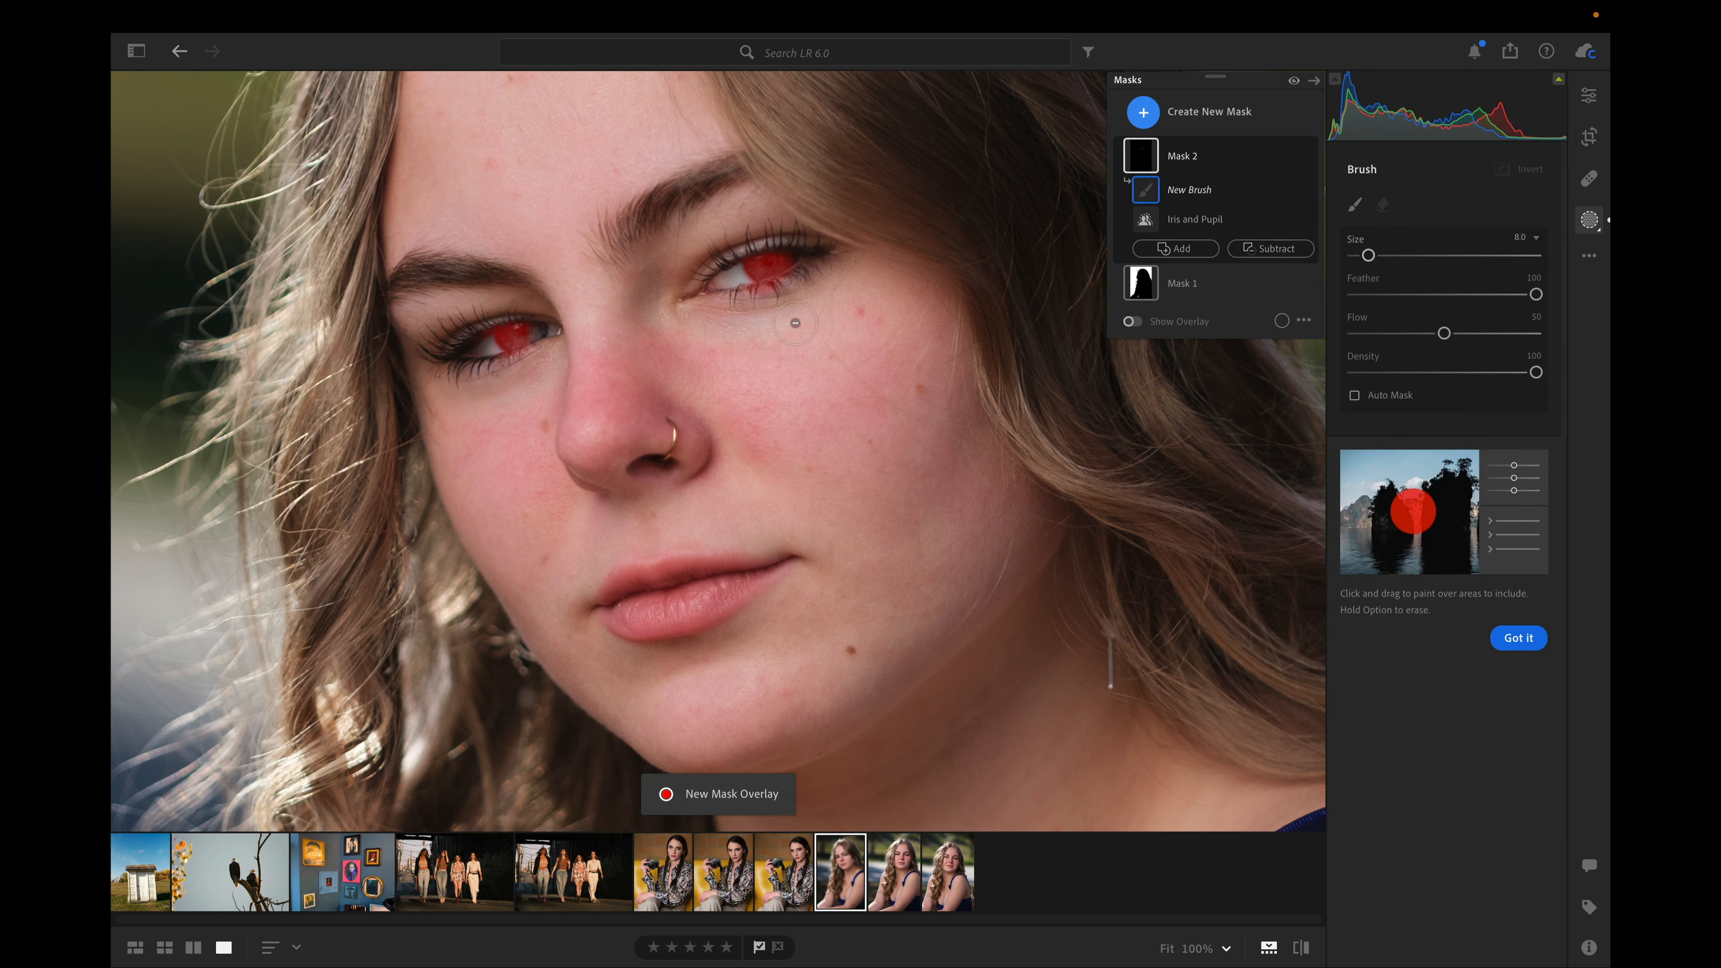
scroll(794, 322, "down", 6)
mouse_move(772, 308)
left_mouse_down()
mouse_move(754, 304)
mouse_move(794, 288)
mouse_move(755, 293)
mouse_move(822, 264)
mouse_move(730, 300)
mouse_move(788, 300)
left_mouse_up()
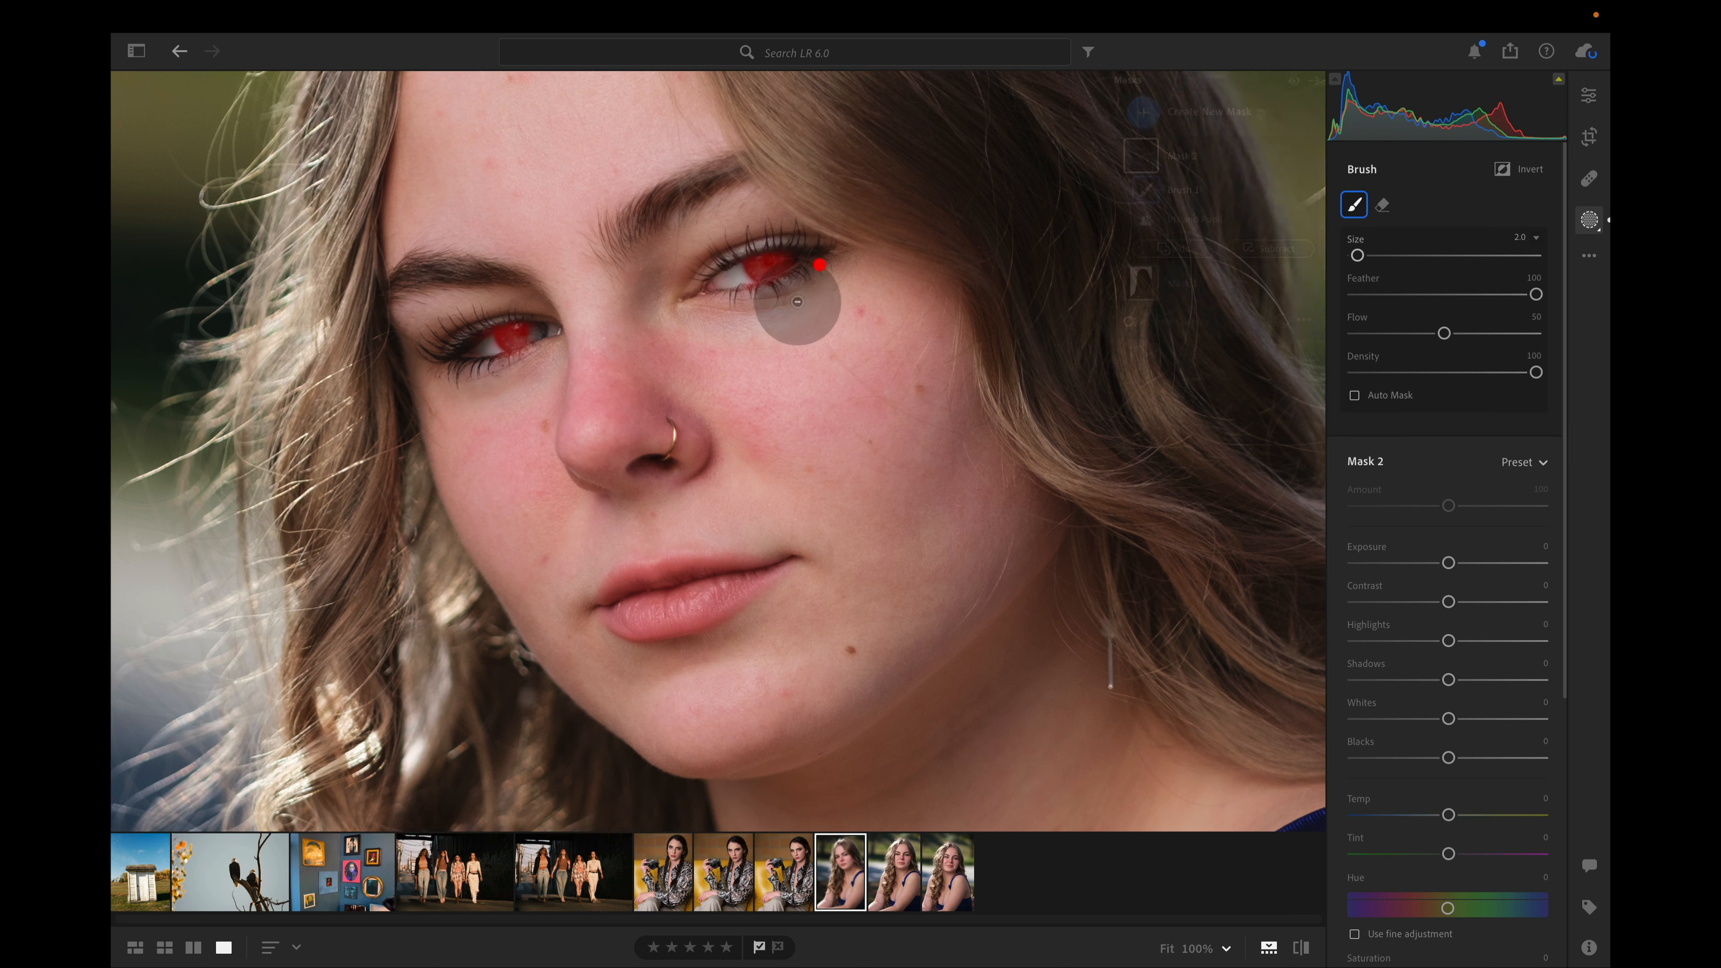
Set the eye mask's Exposure to +0.68 and Temp to +27, and raise its Whites
left_click(1202, 167)
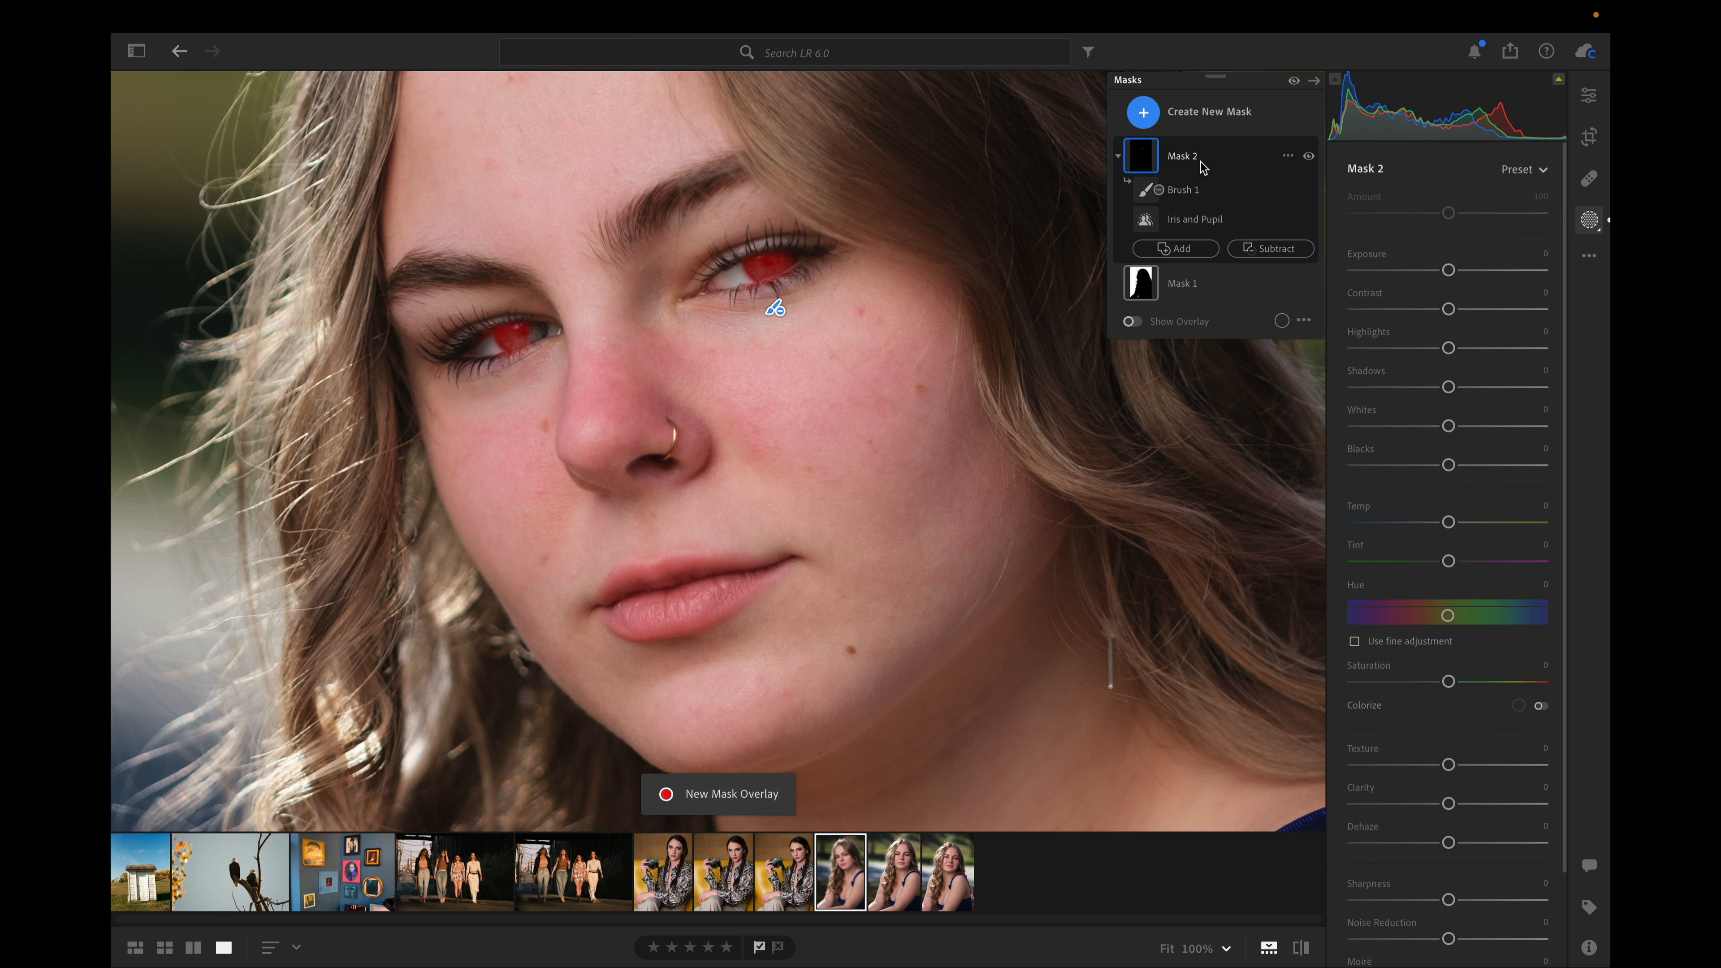
left_click_drag(1448, 270, 1466, 271)
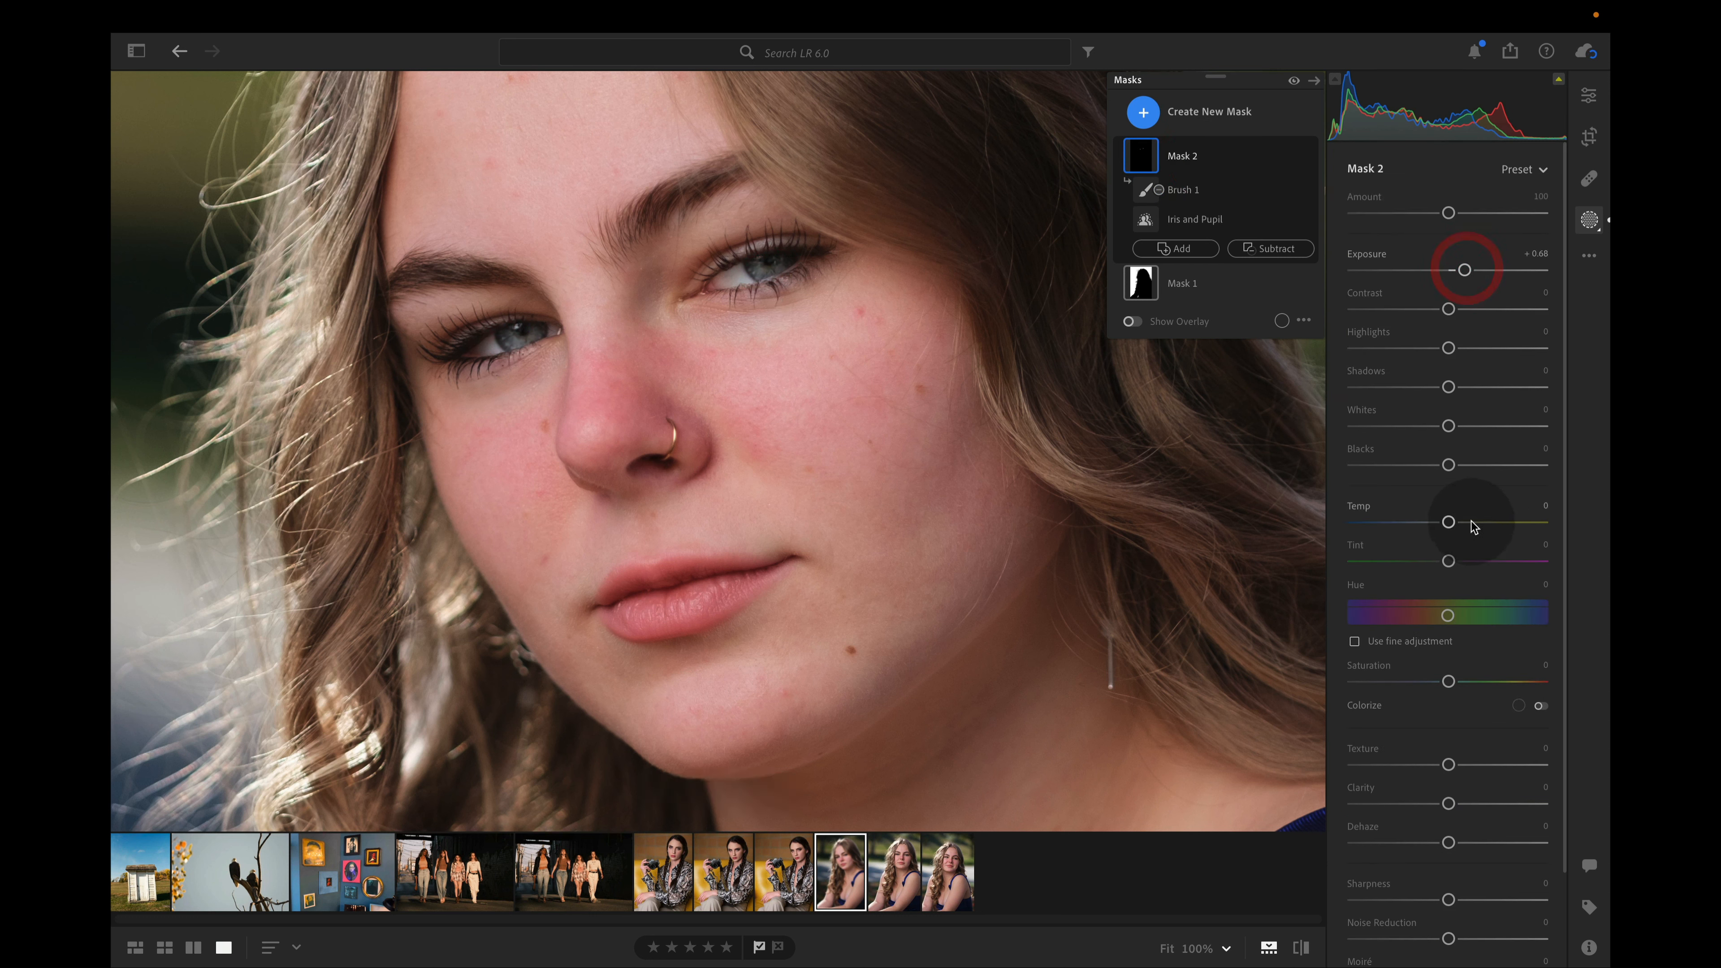
left_click_drag(1471, 522, 1474, 522)
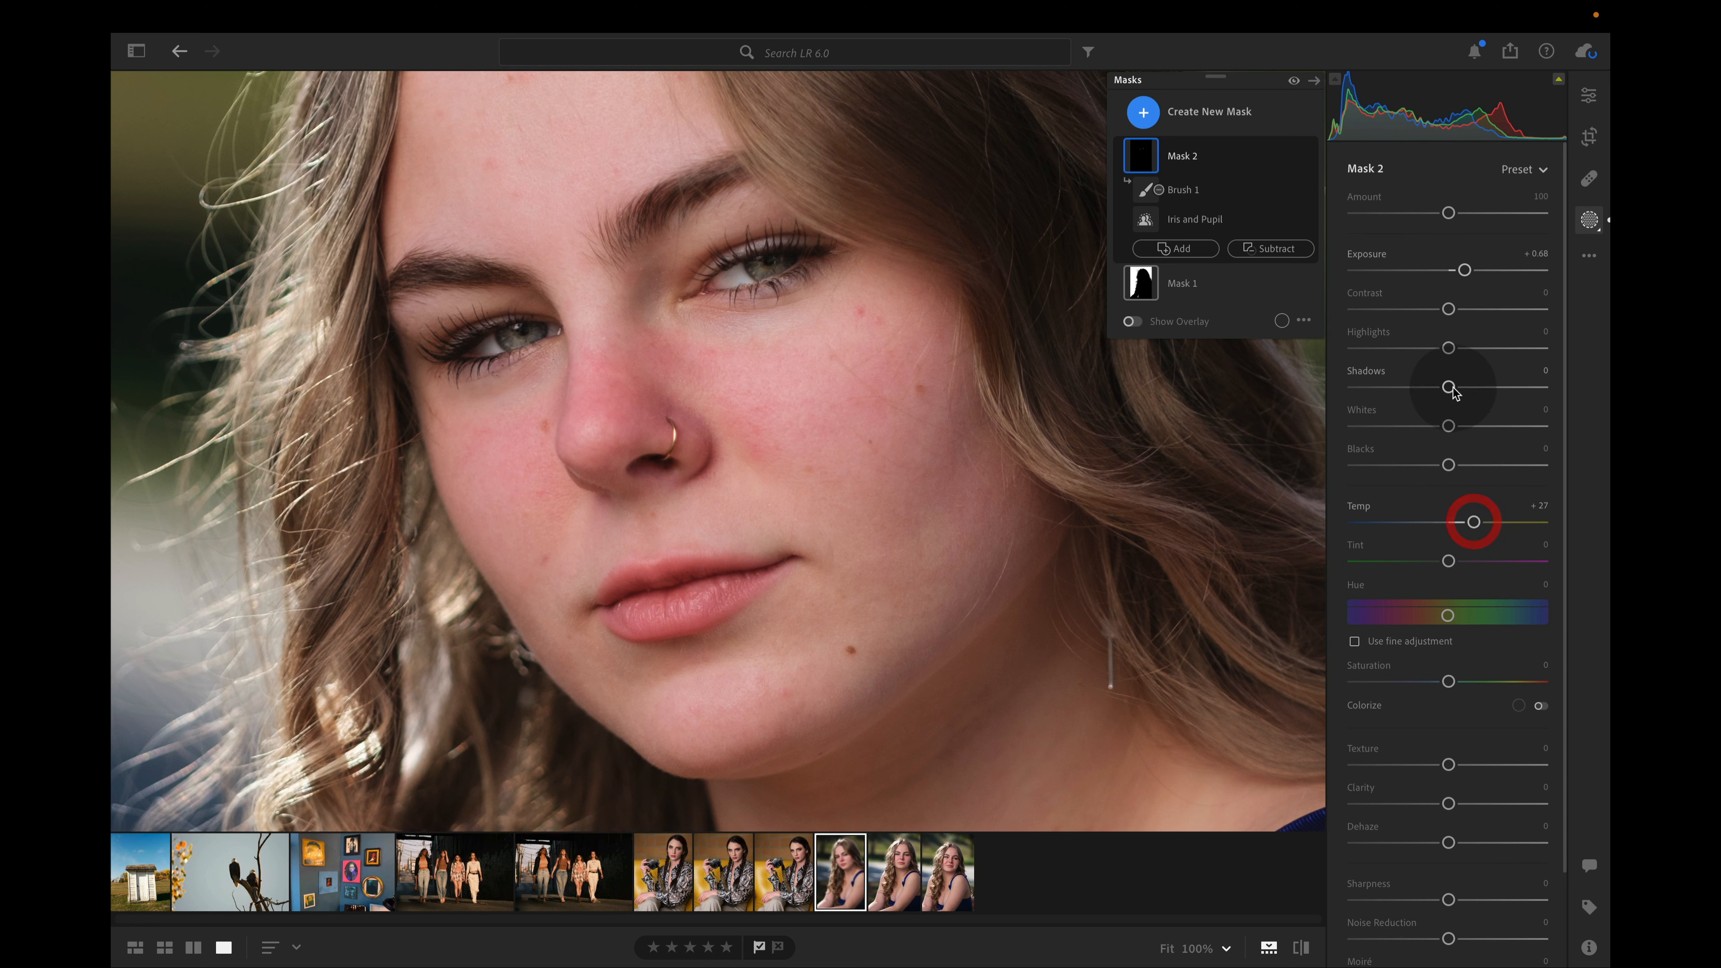
left_click_drag(1468, 427, 1498, 426)
Compare the eyes with the eye mask hidden and shown, and view the whole portrait without the masking controls
left_click(1588, 220)
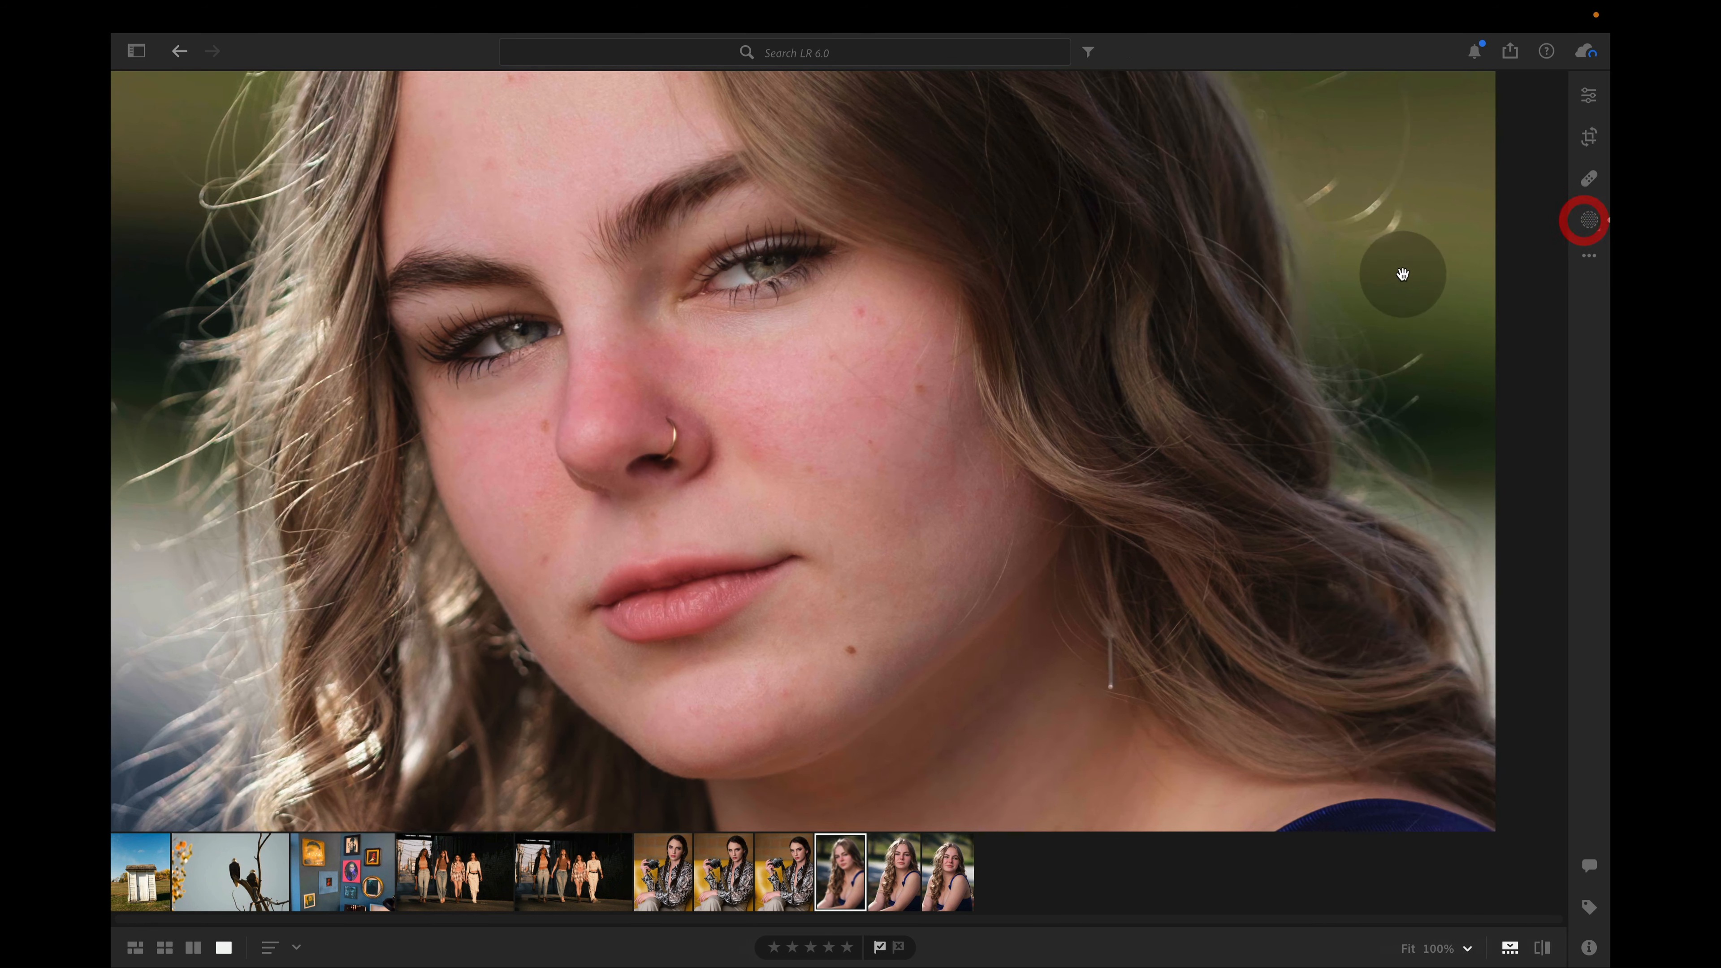
left_click(1590, 219)
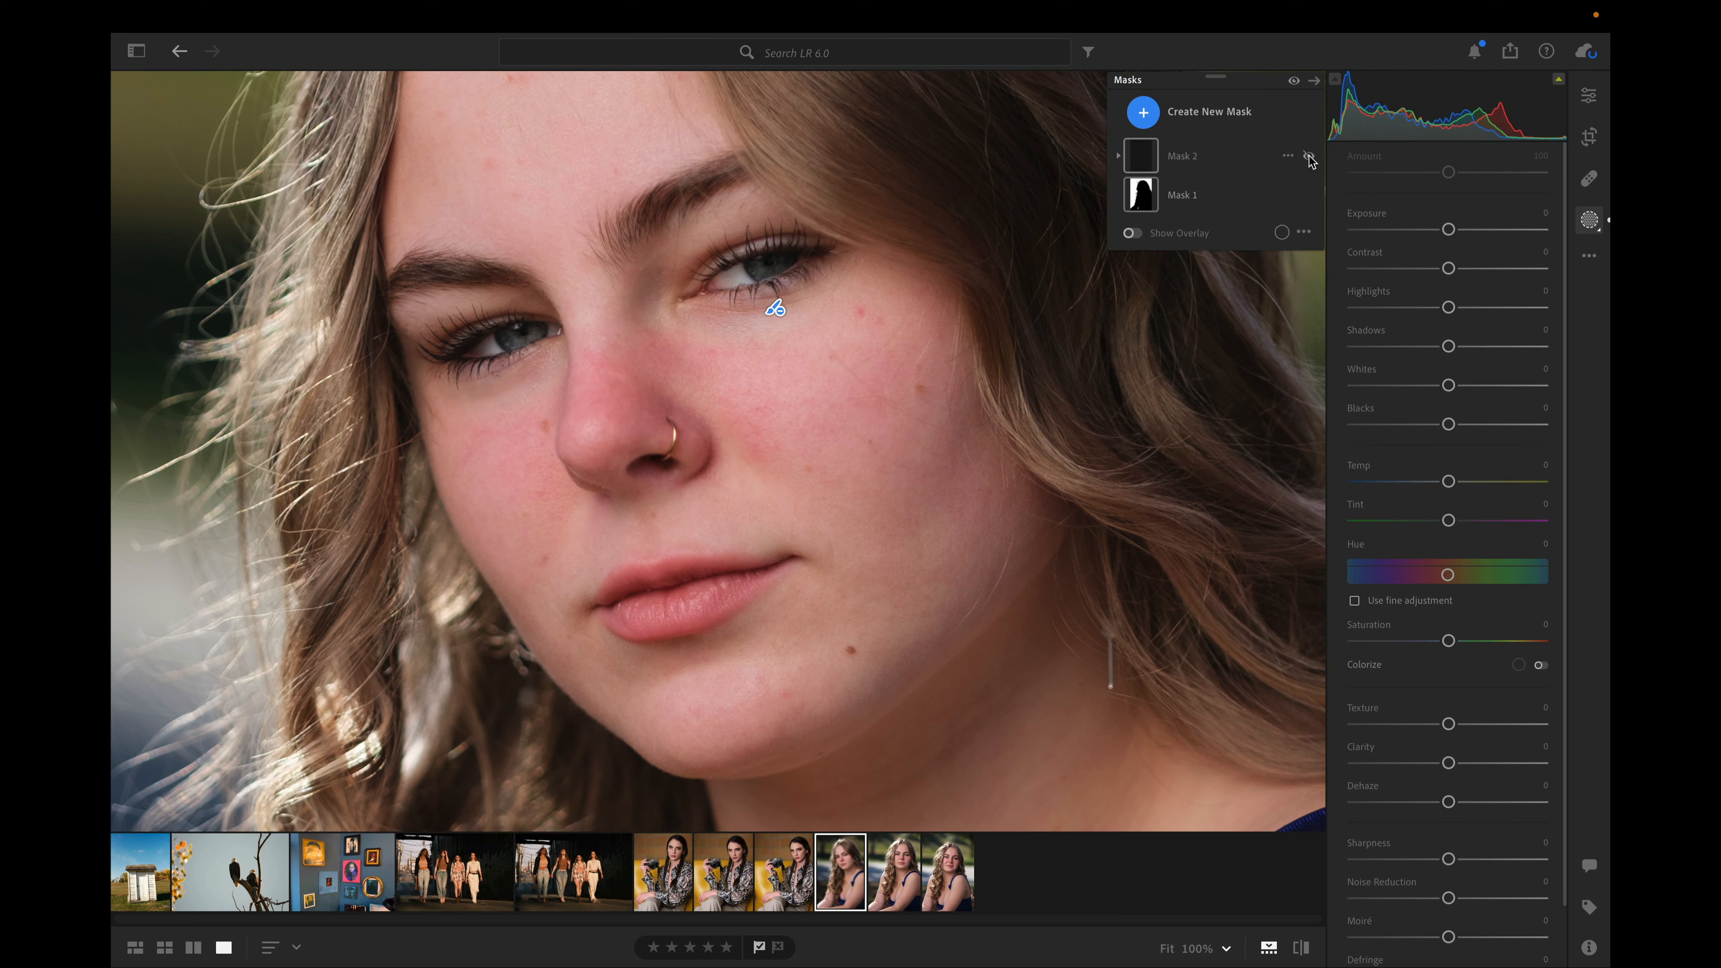
left_click(1309, 156)
left_click(1309, 156)
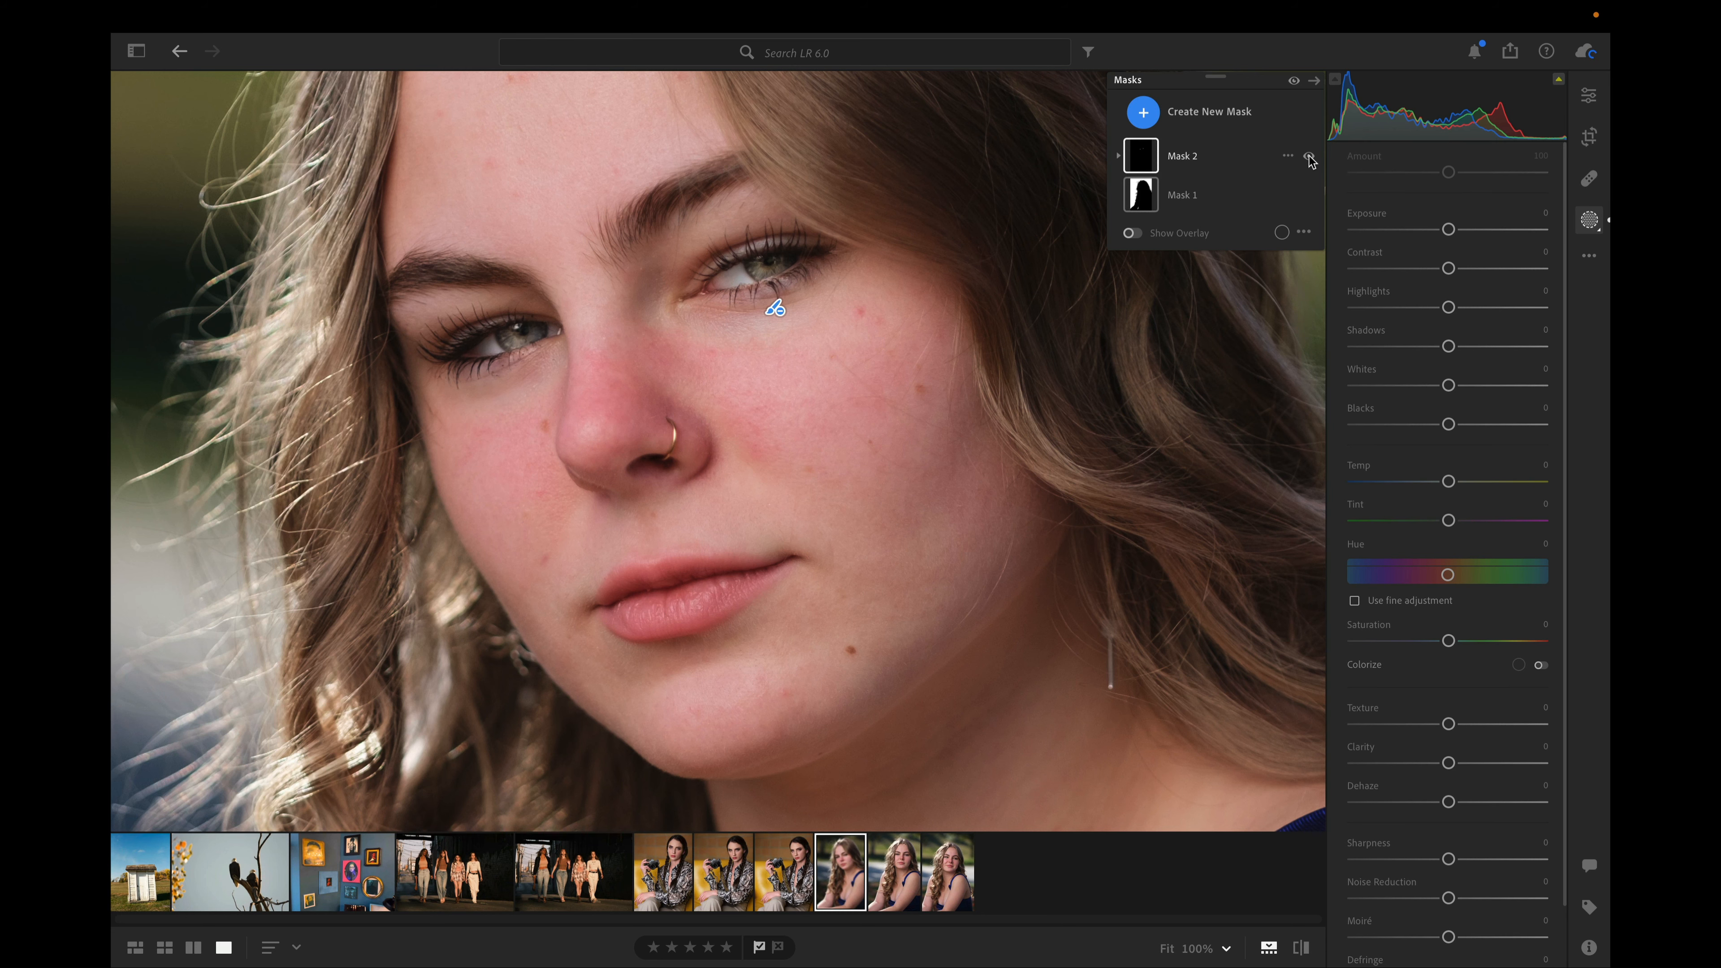
left_click(1589, 219)
left_click(972, 475)
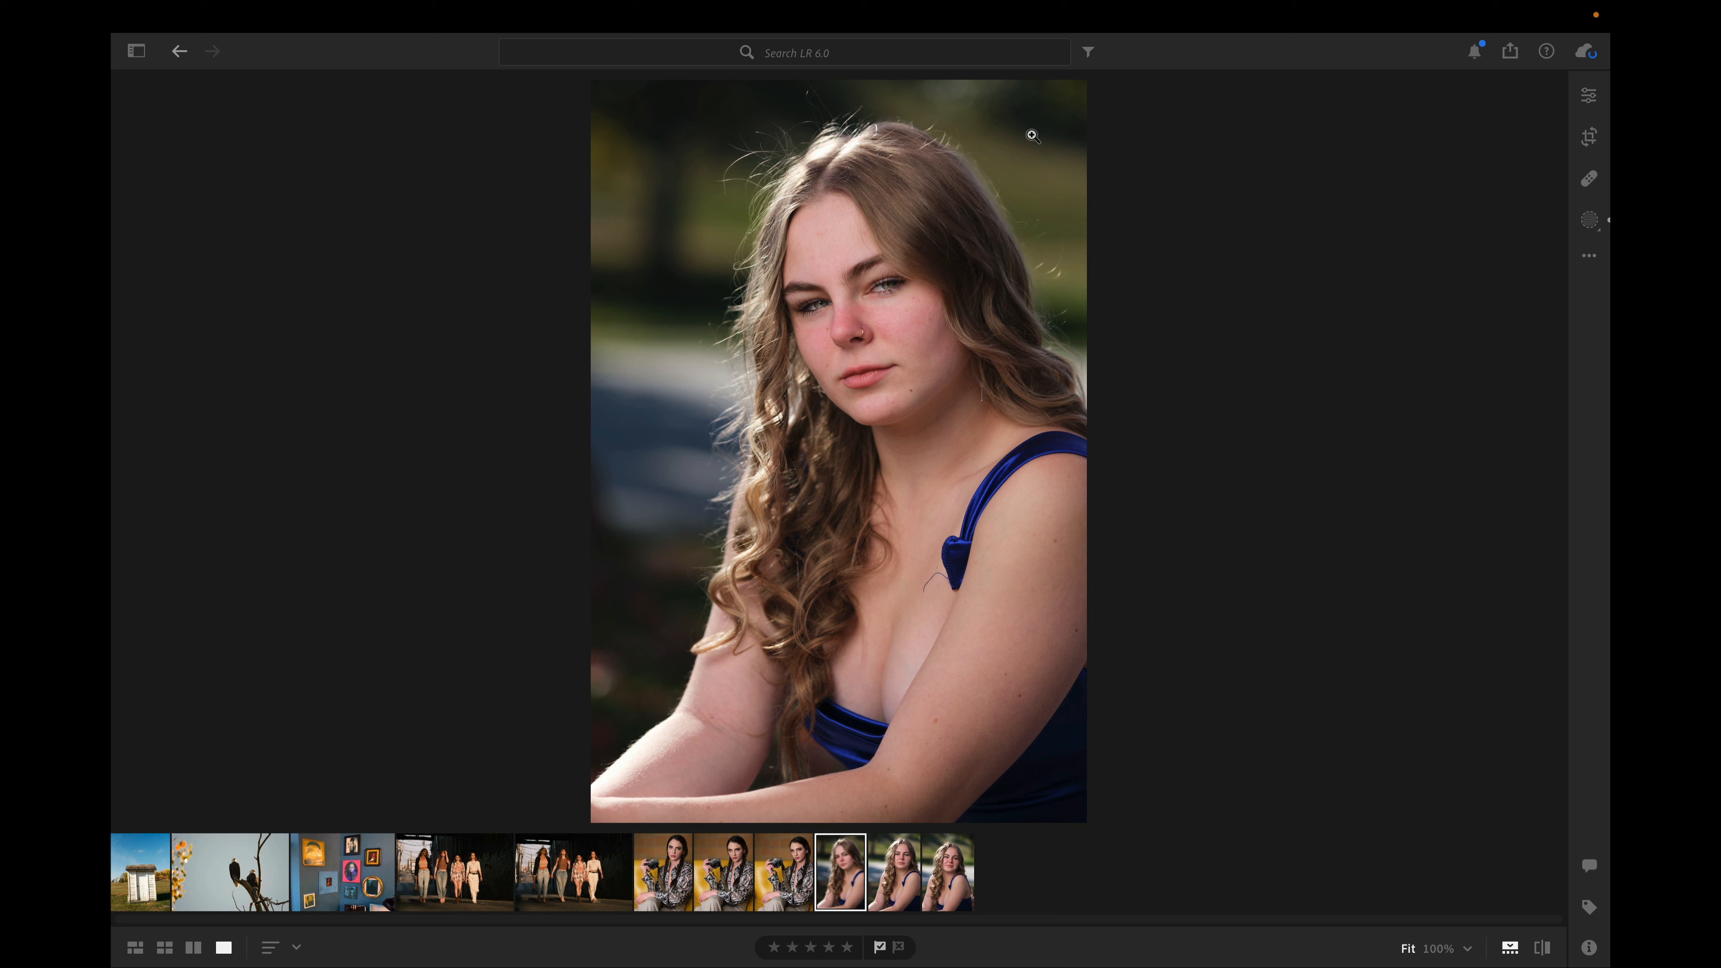
Copy the blue-dress portrait's edit settings with Masking included
key("shift")
key("super")
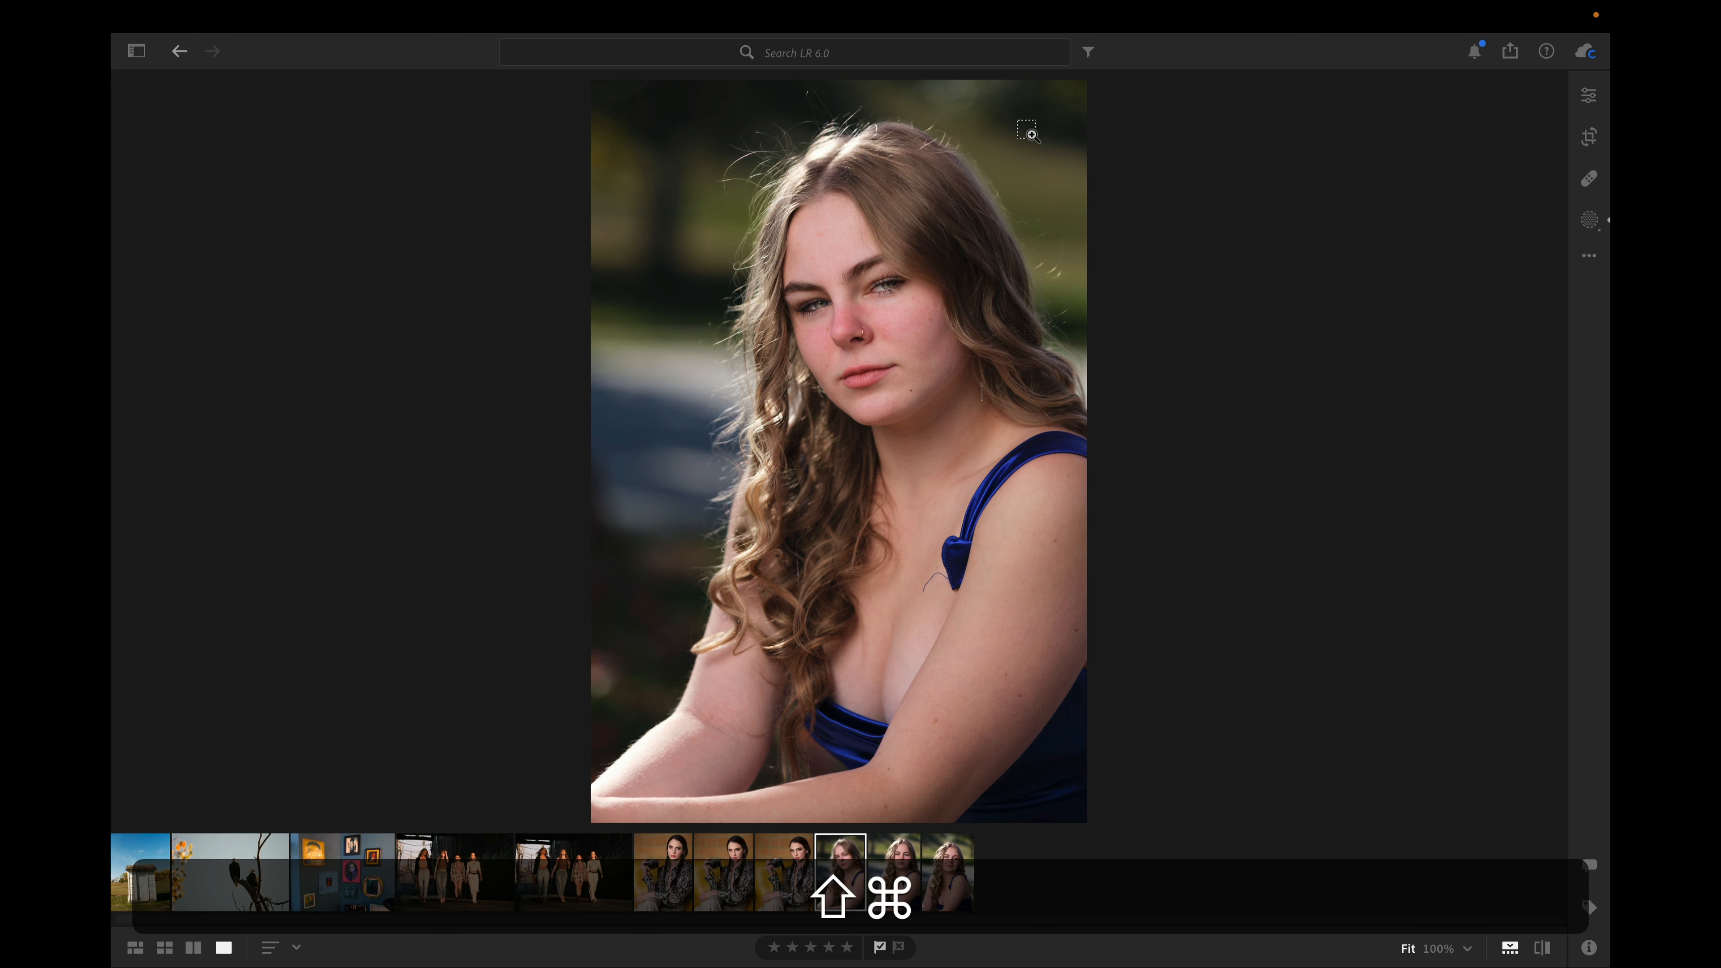
key("super+shift+c")
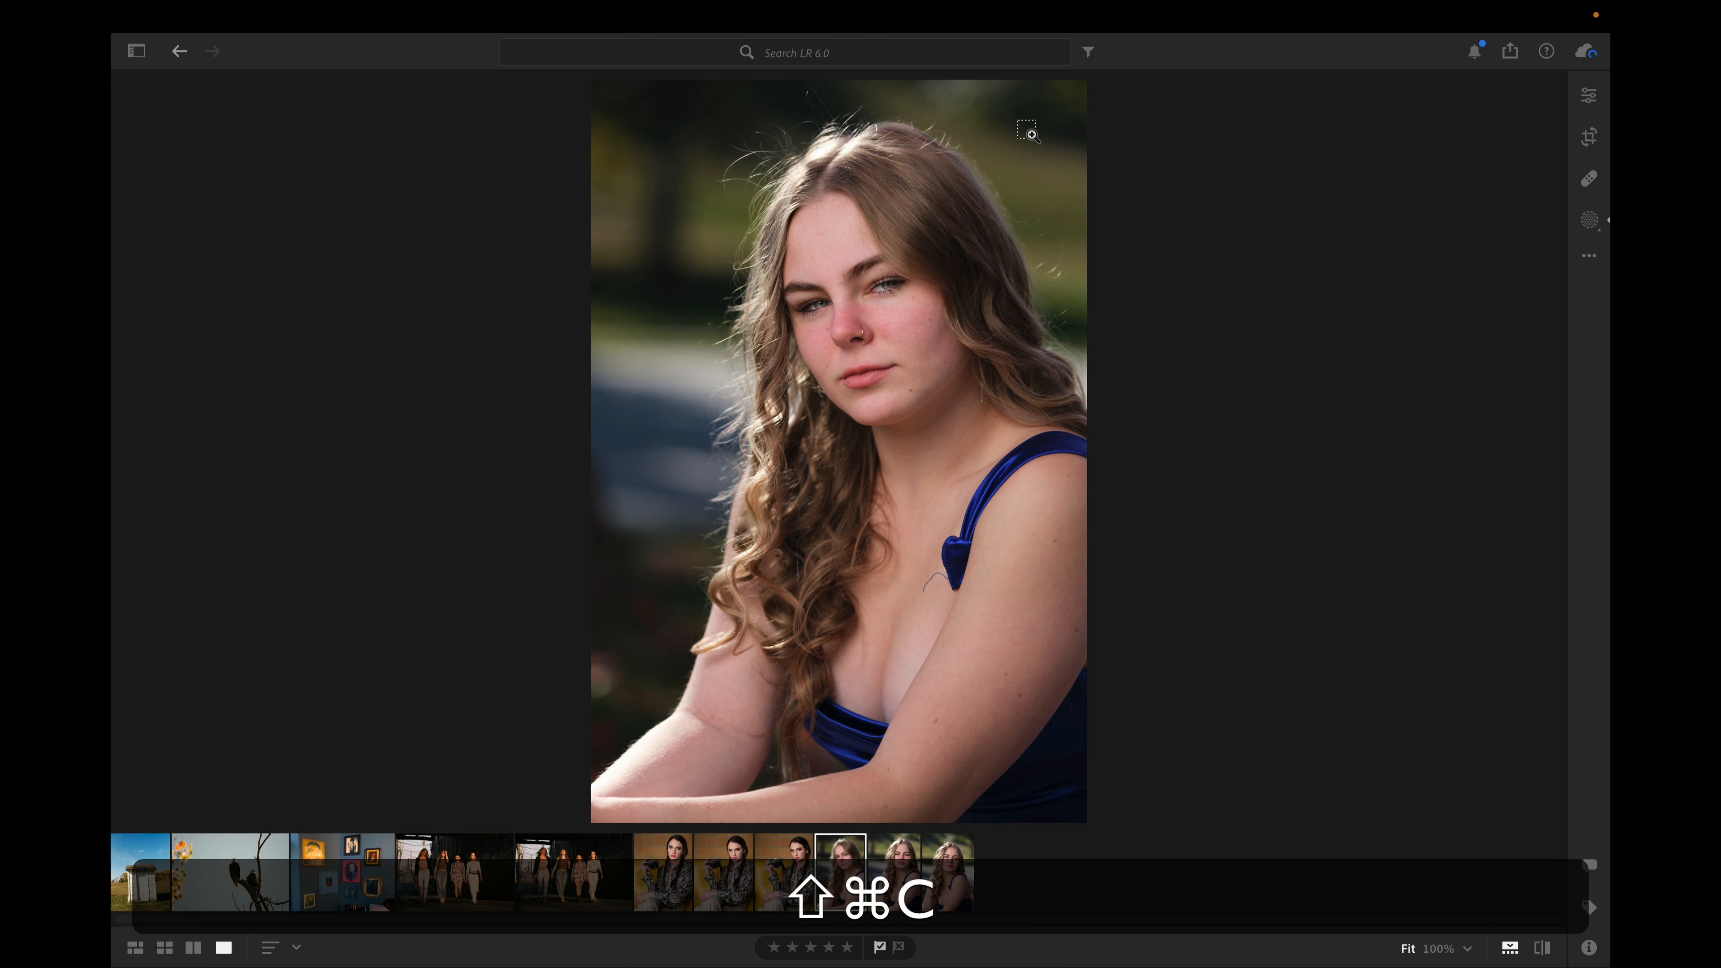
left_click(760, 483)
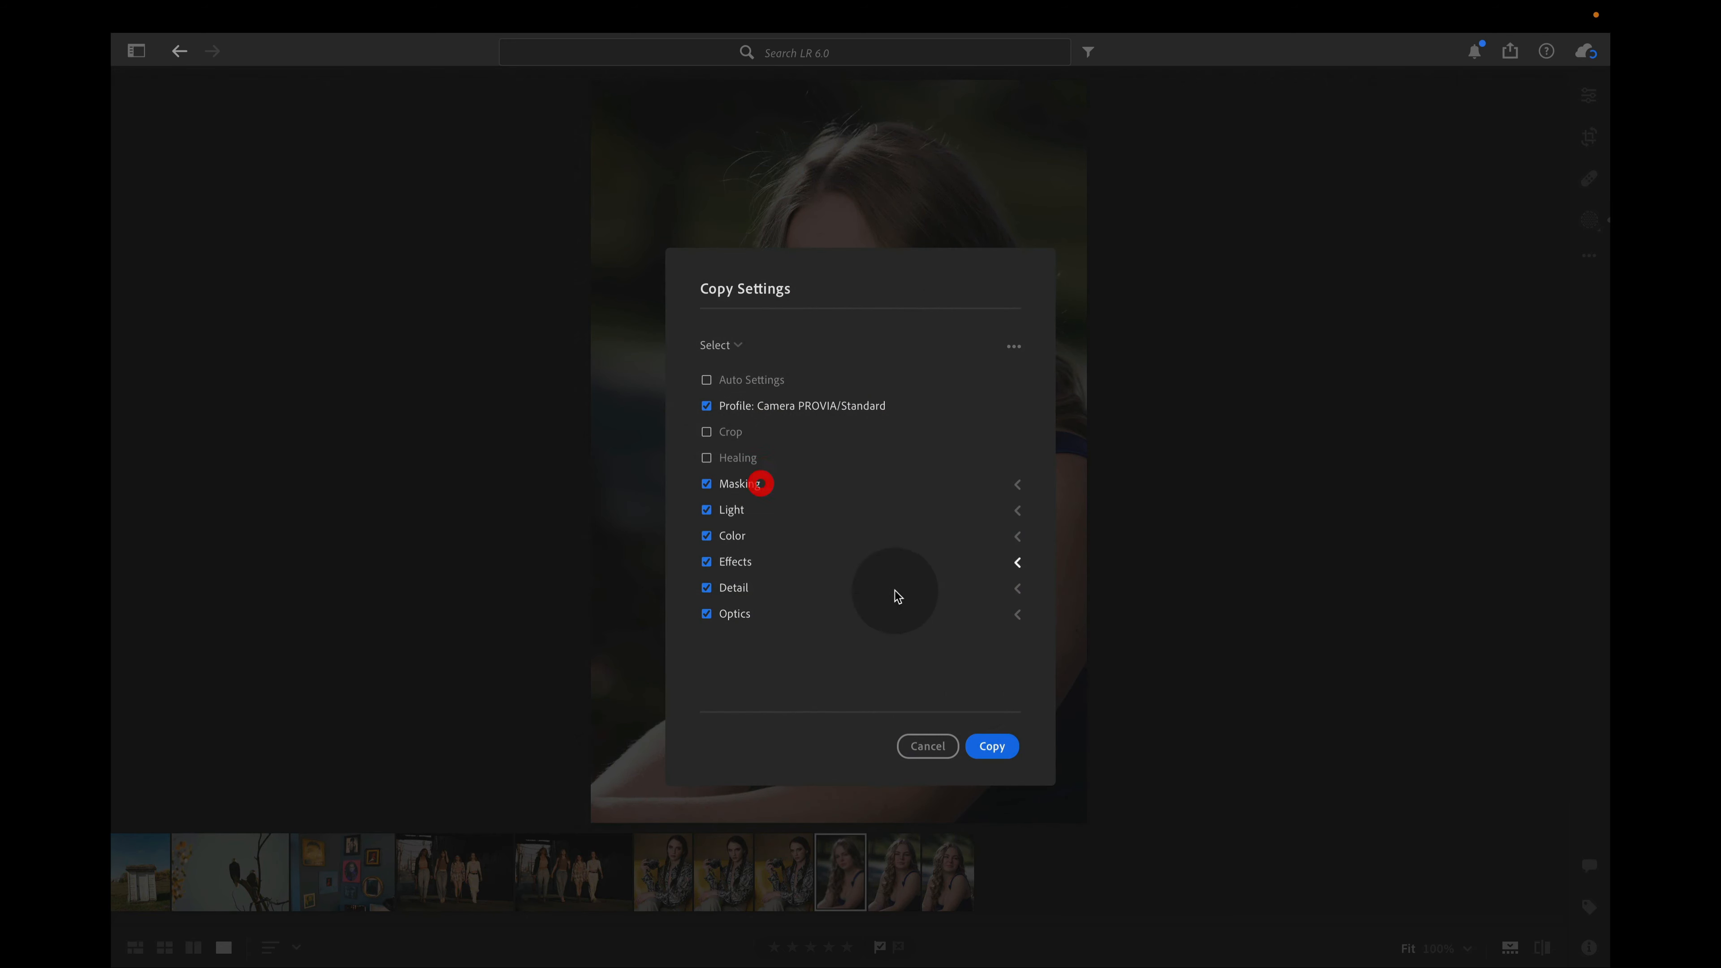
left_click(986, 749)
Paste the copied settings onto the other two blue-dress portraits together, merging the masks
left_click(910, 880)
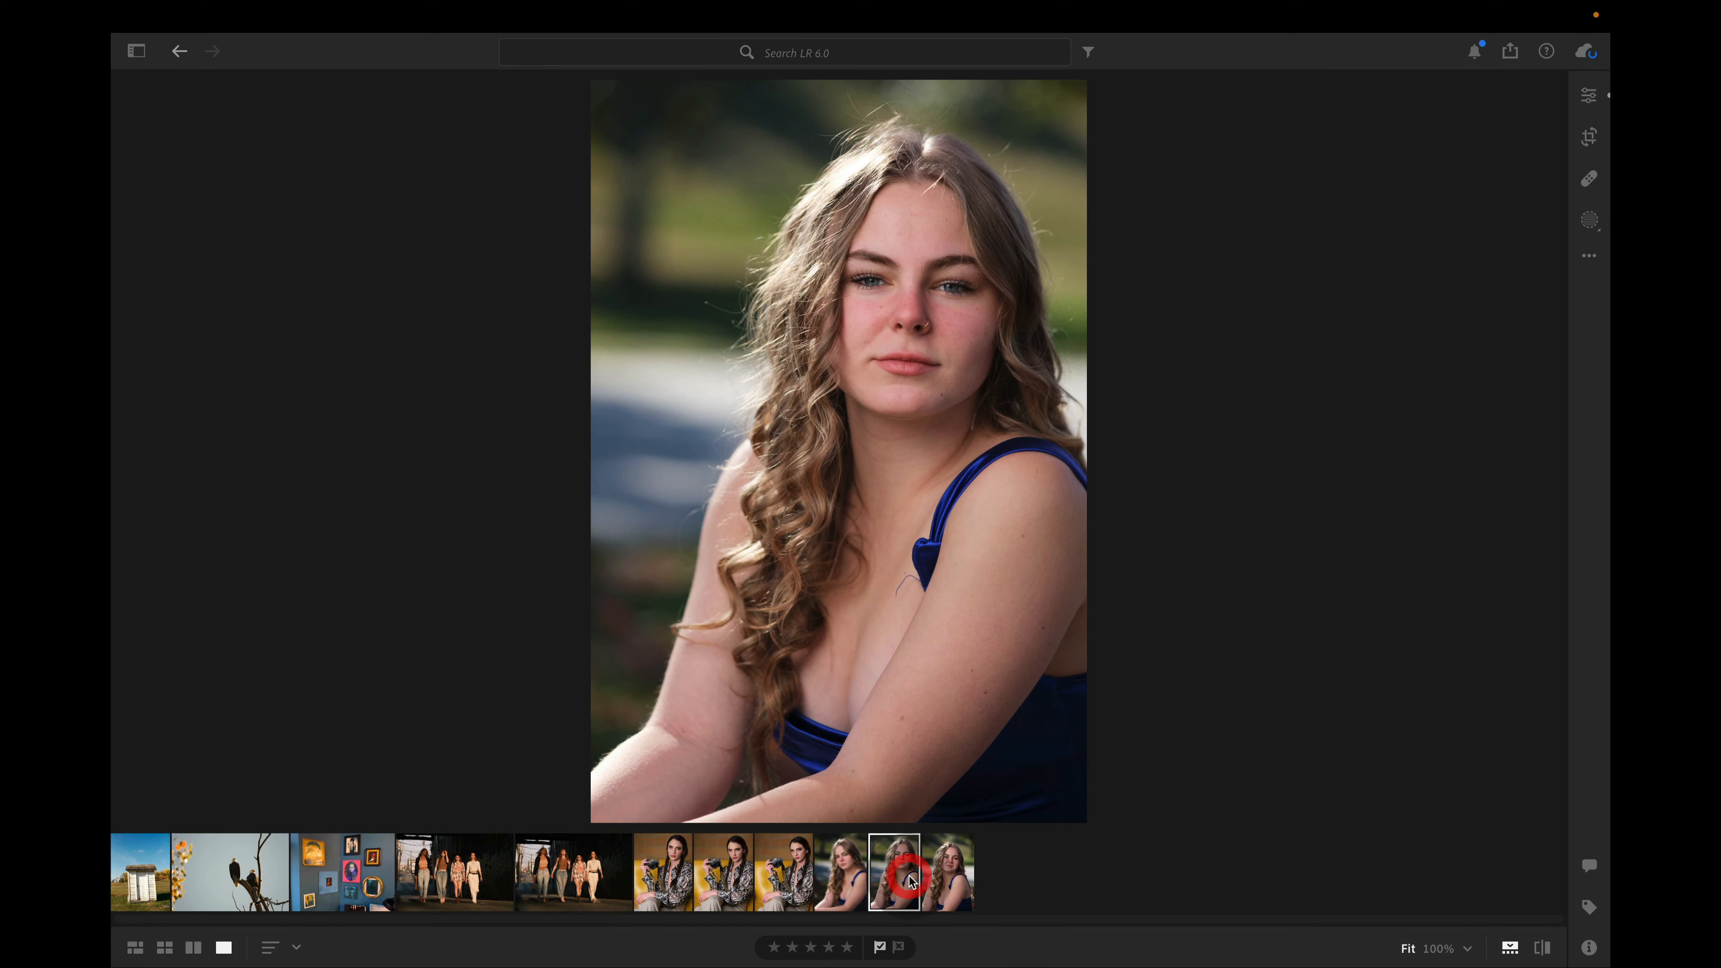
left_click(952, 882, "shift")
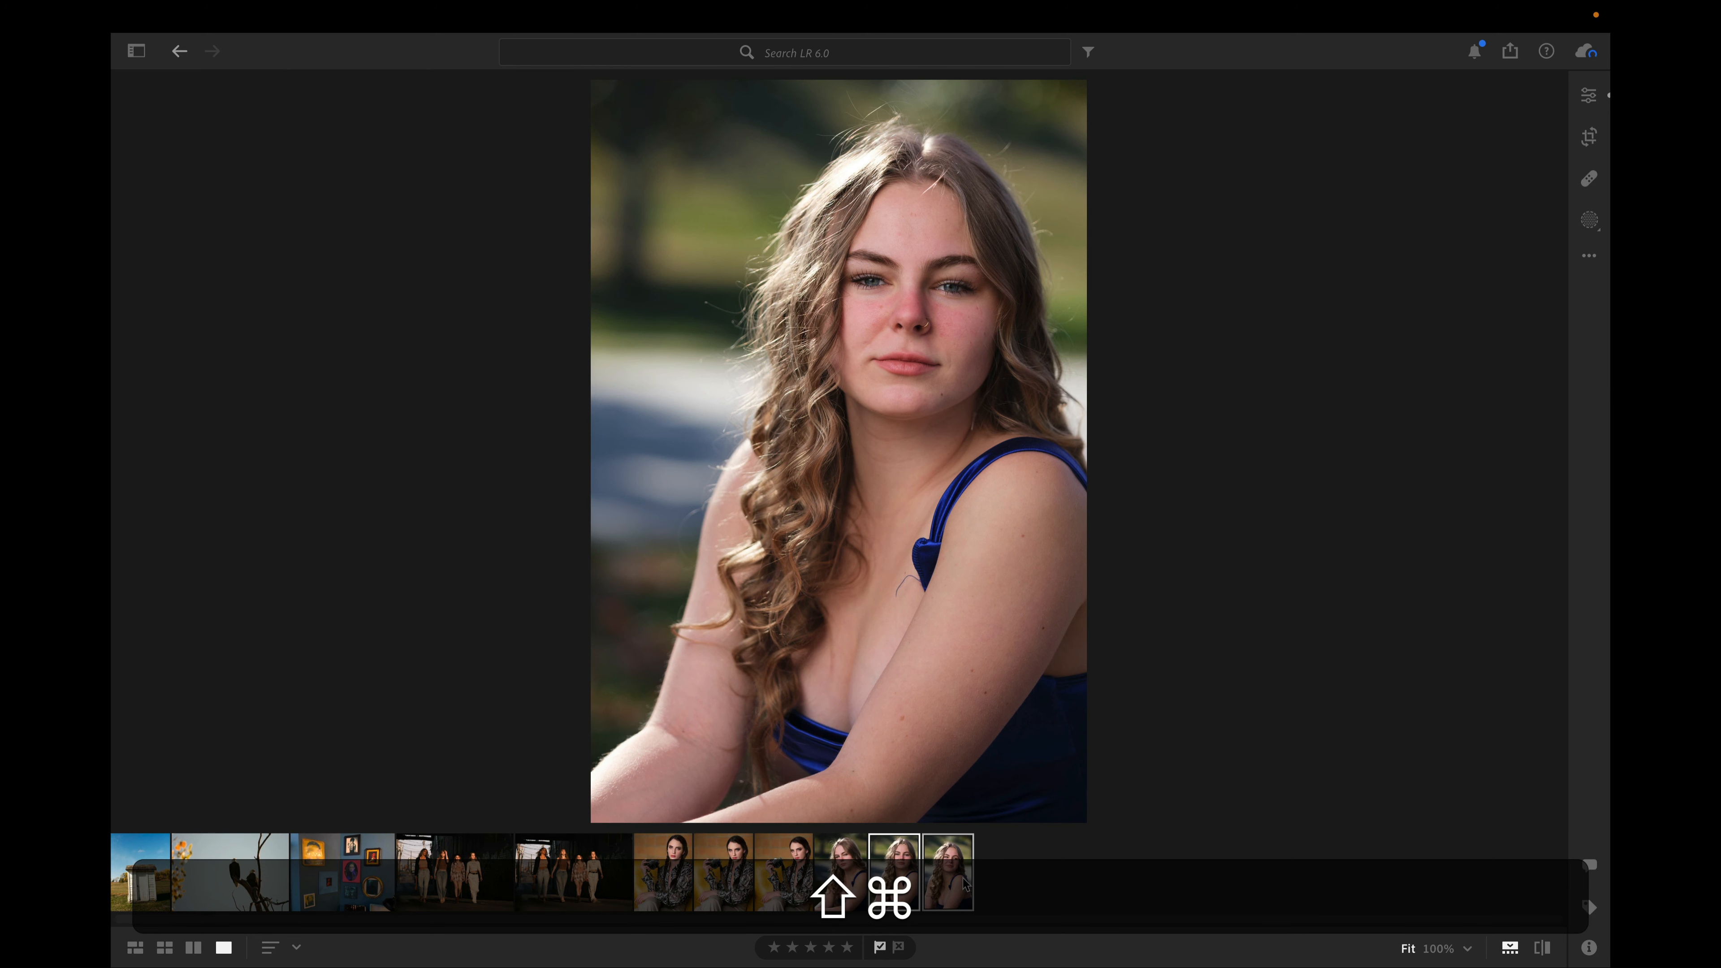
key("super+shift+v")
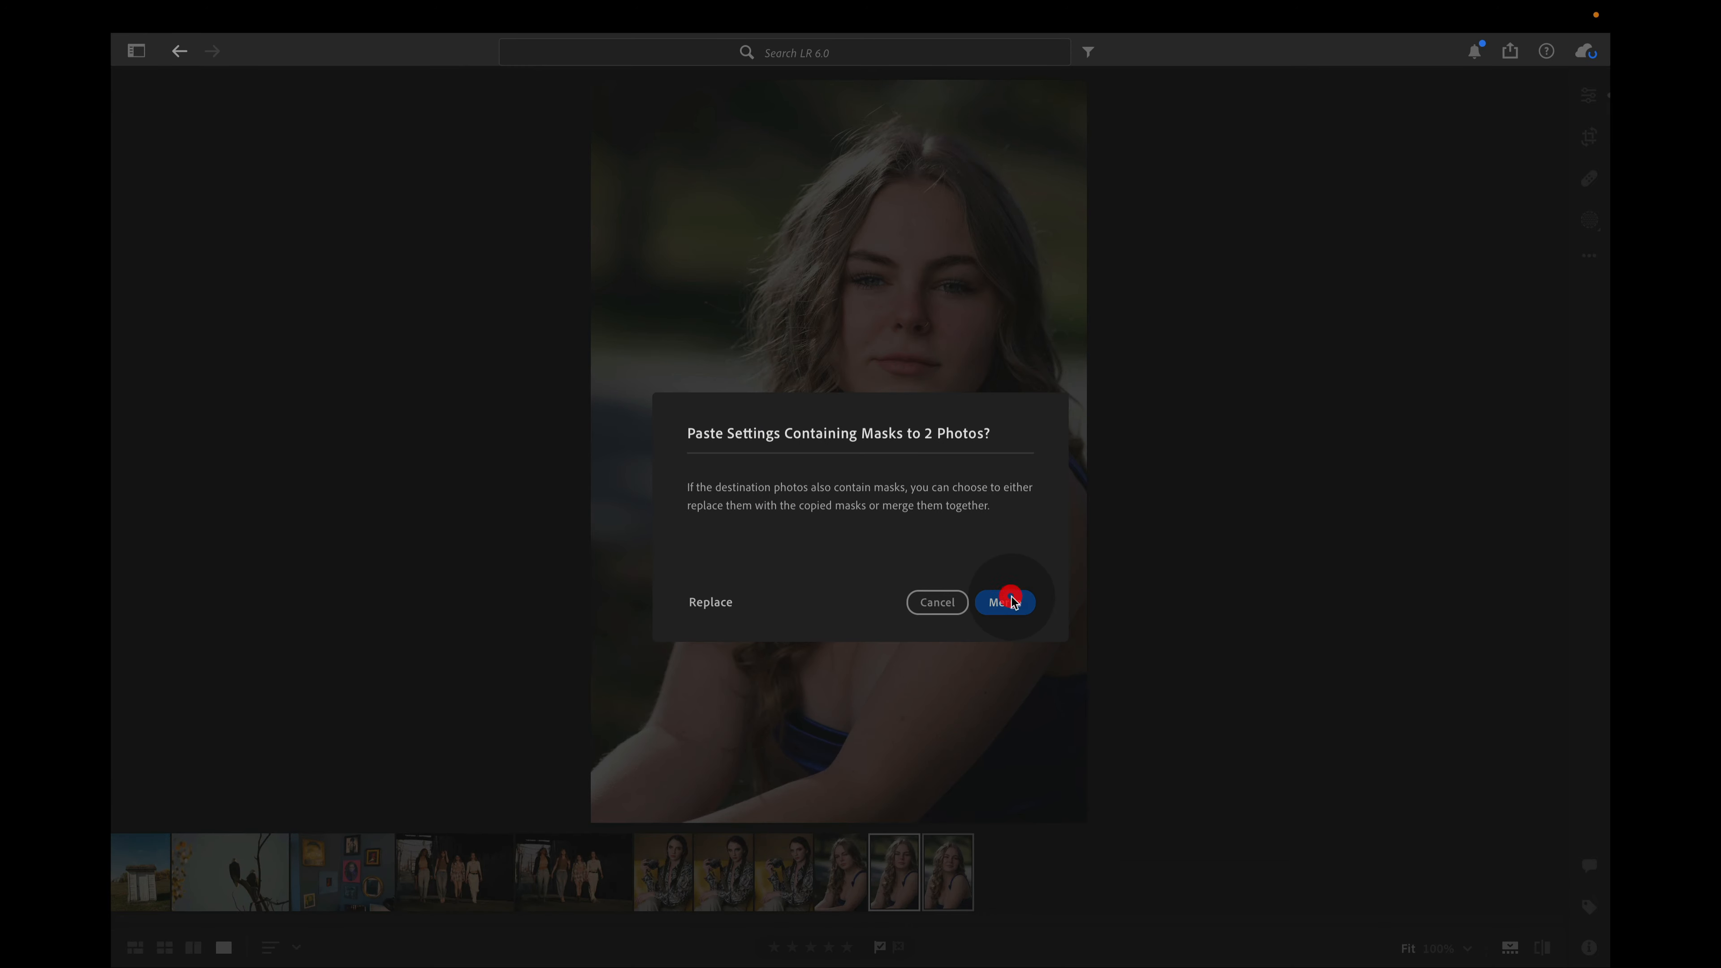
left_click(1010, 600)
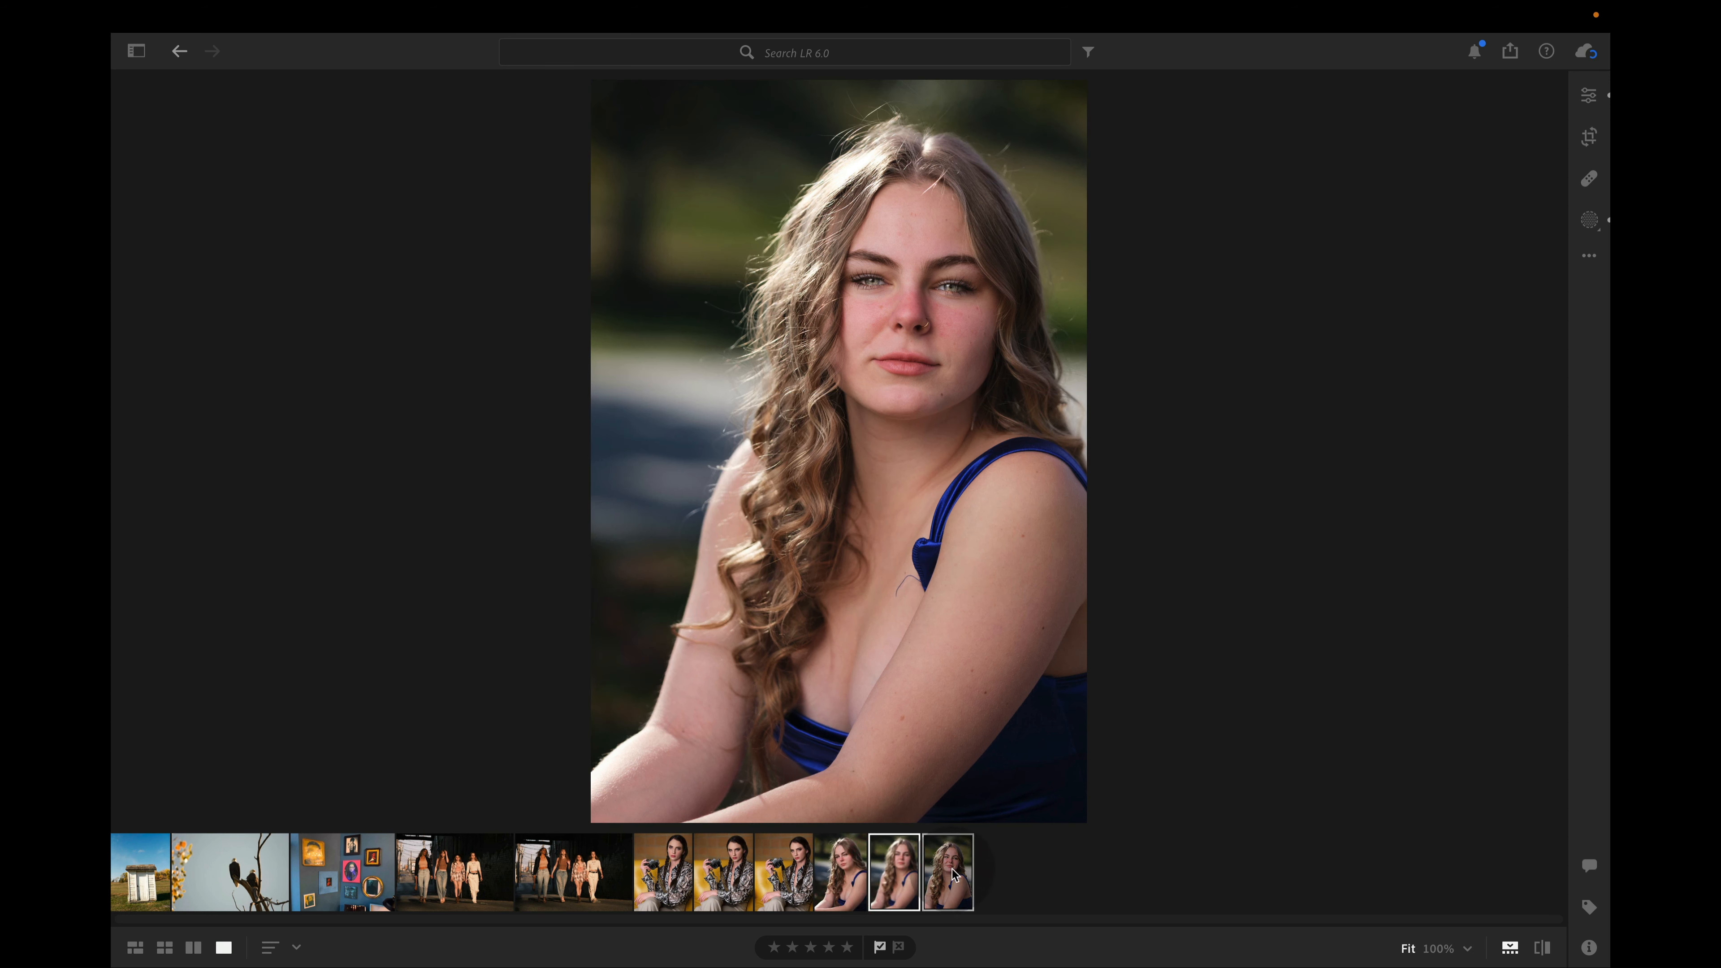
Compare the last blue-dress portrait with its original and review the edits across the three portraits
left_click(964, 849)
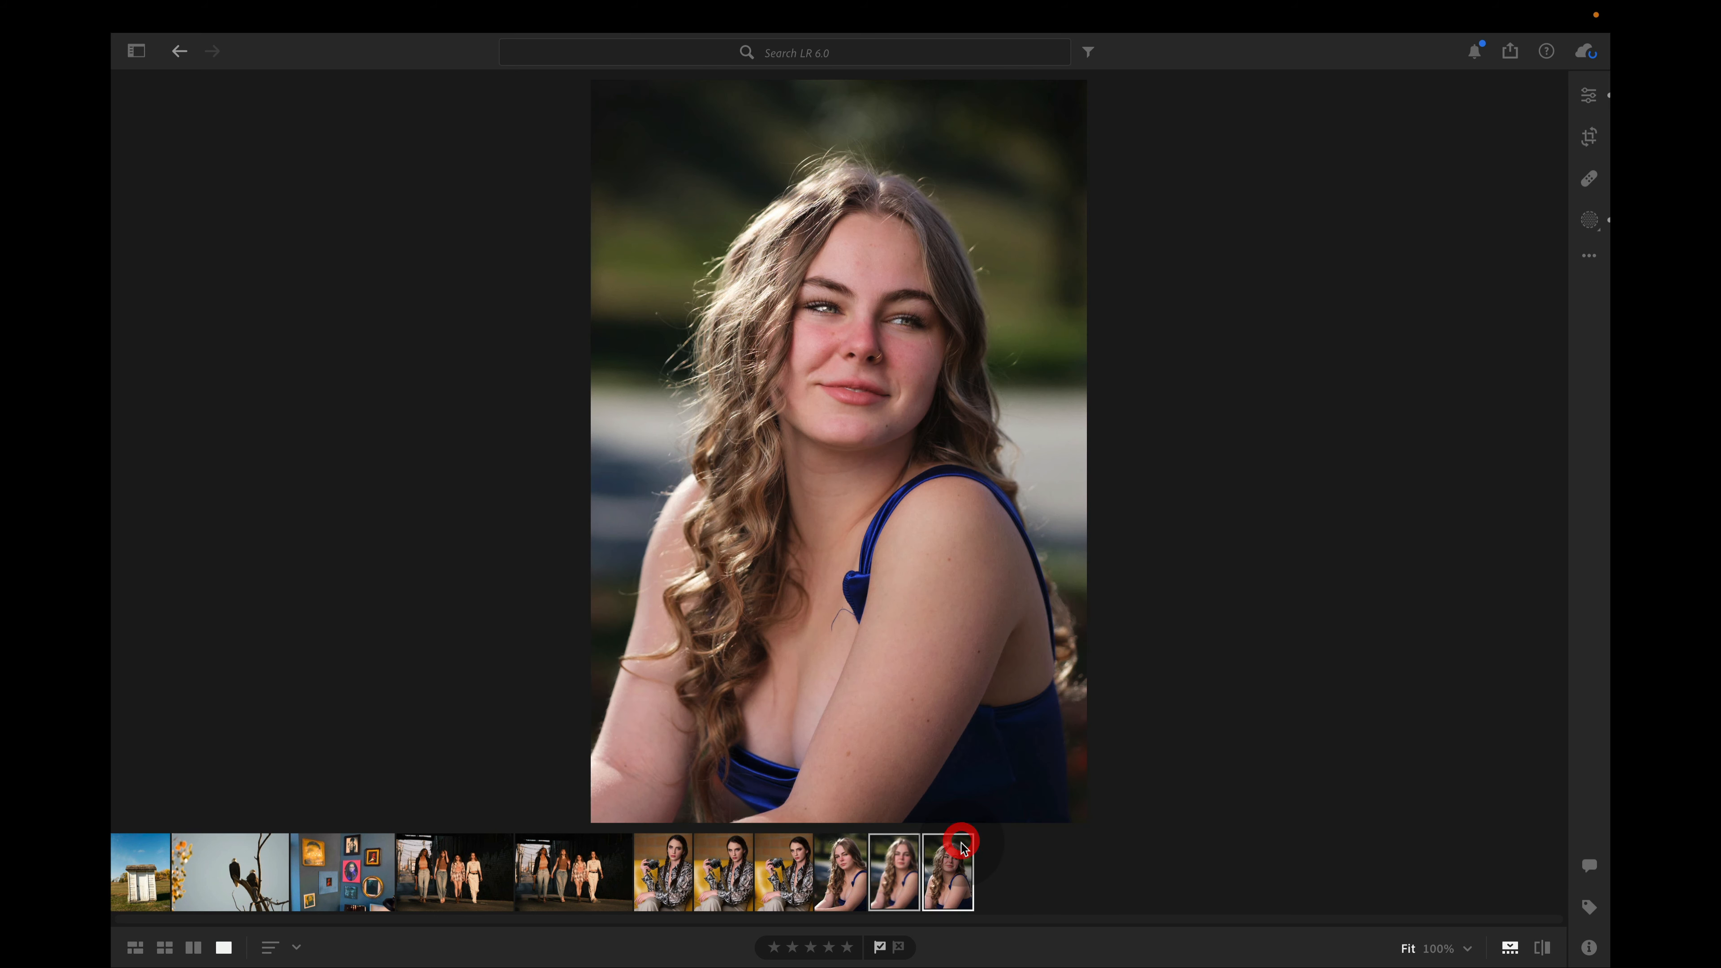
key("backslash")
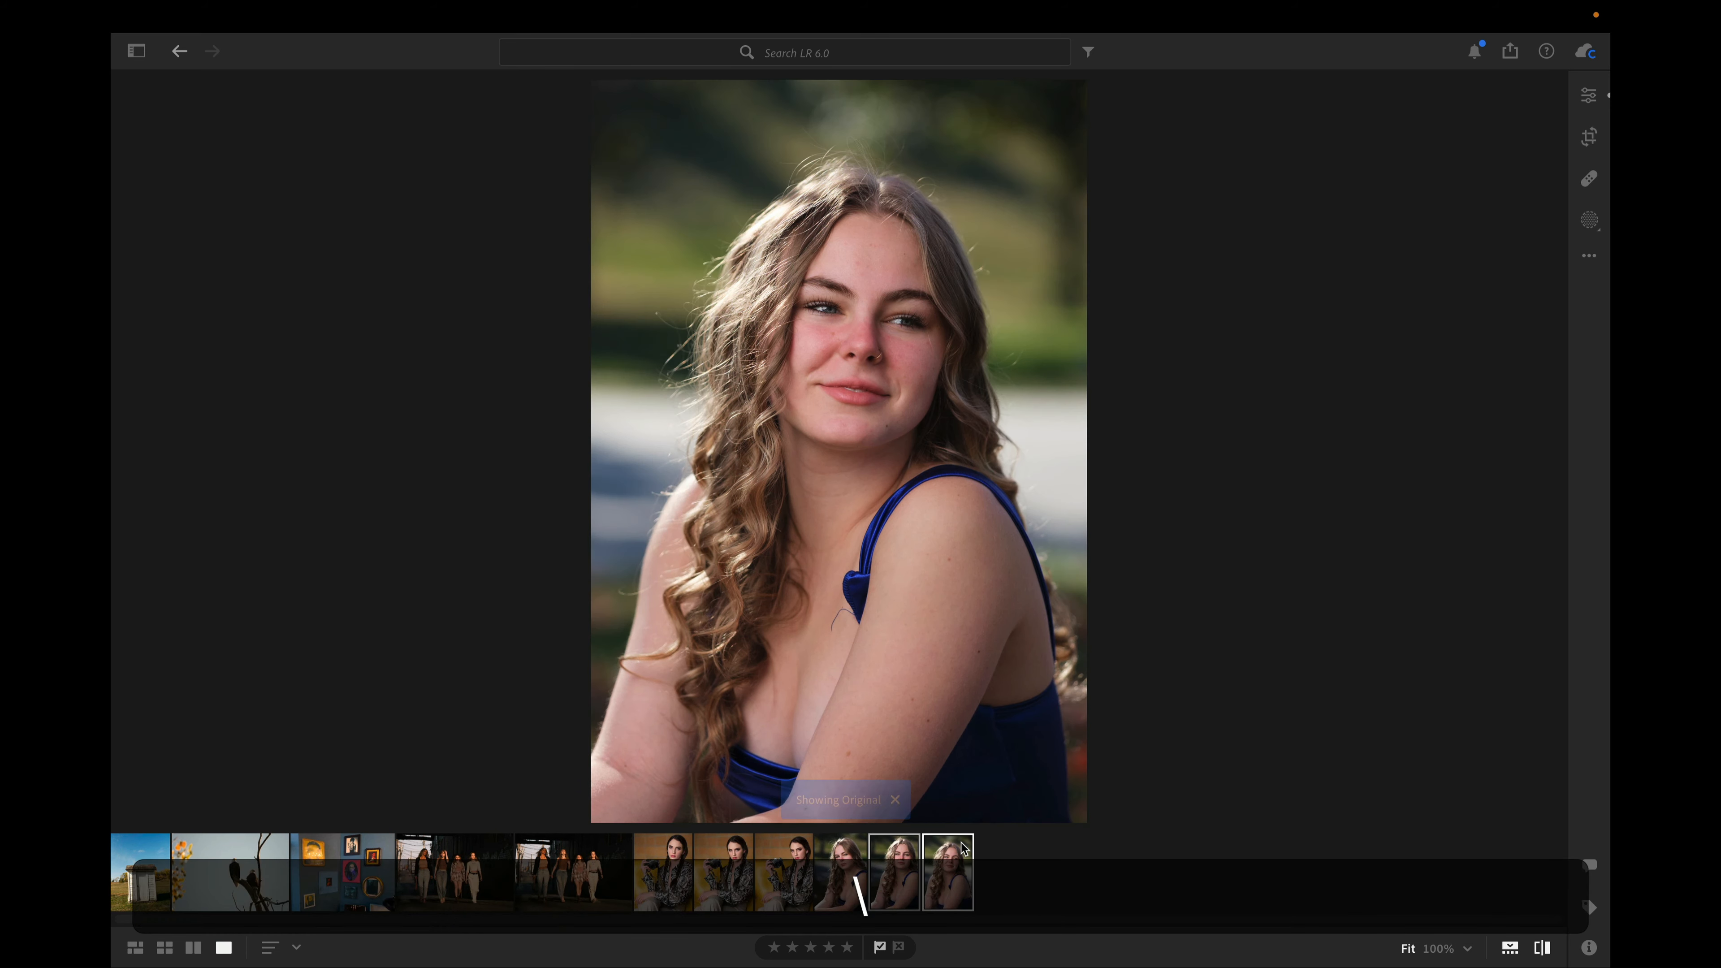
key("backslash")
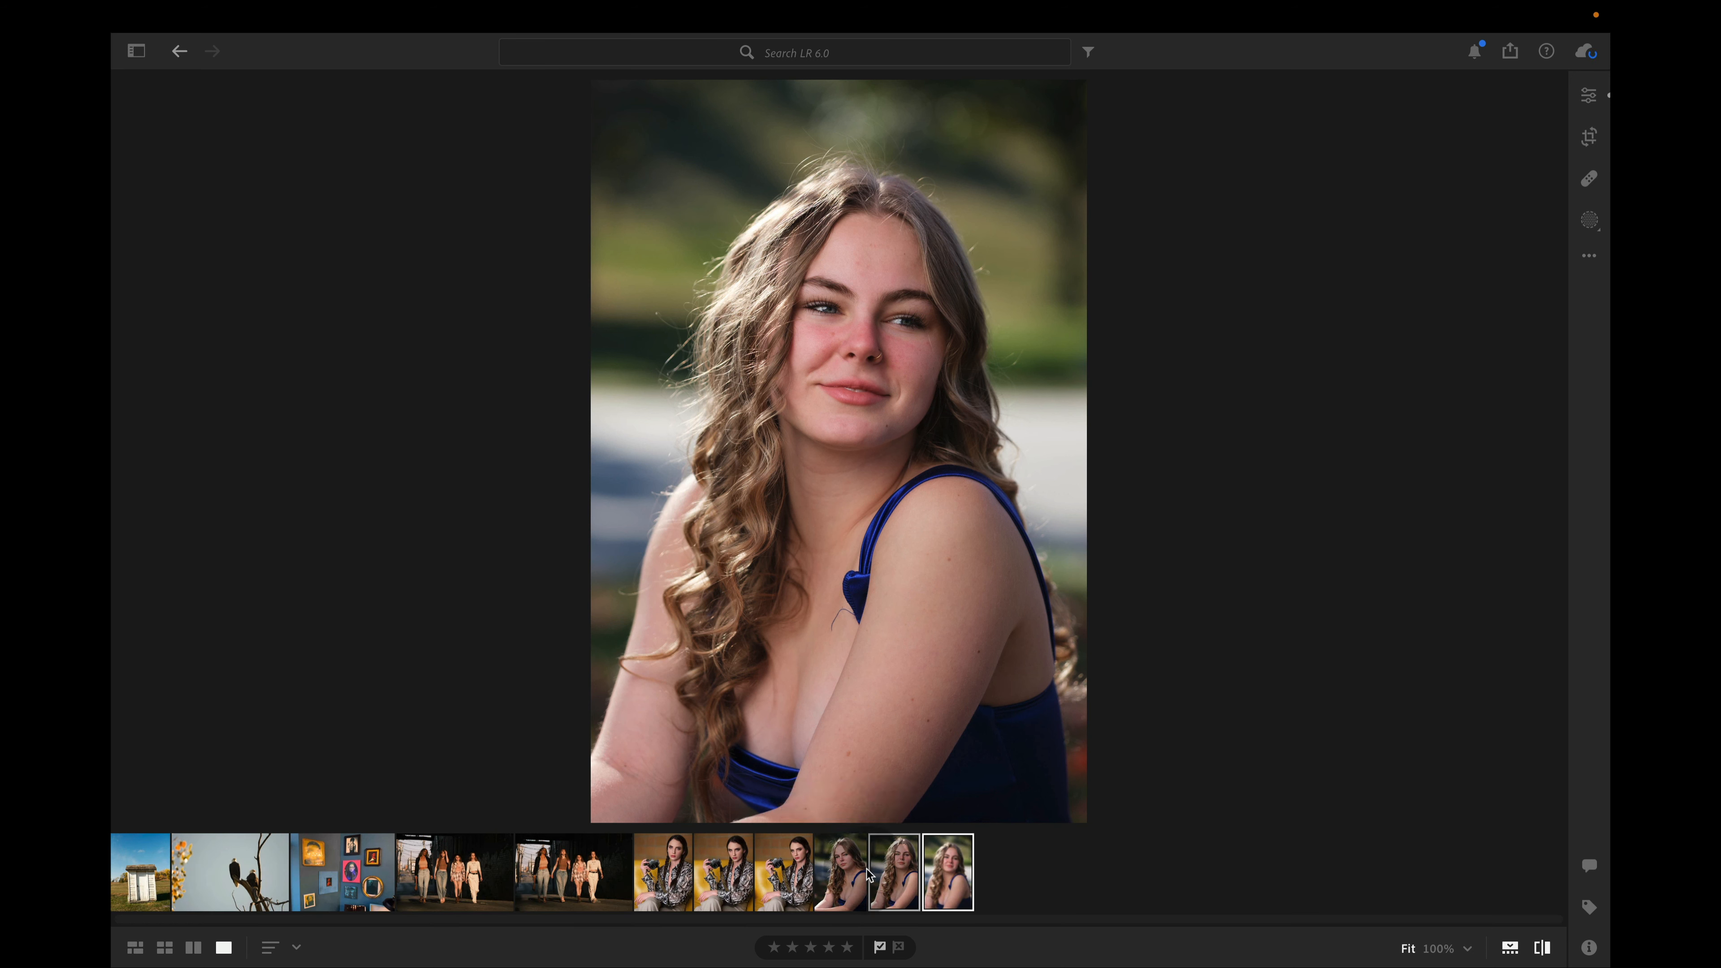
left_click(846, 878)
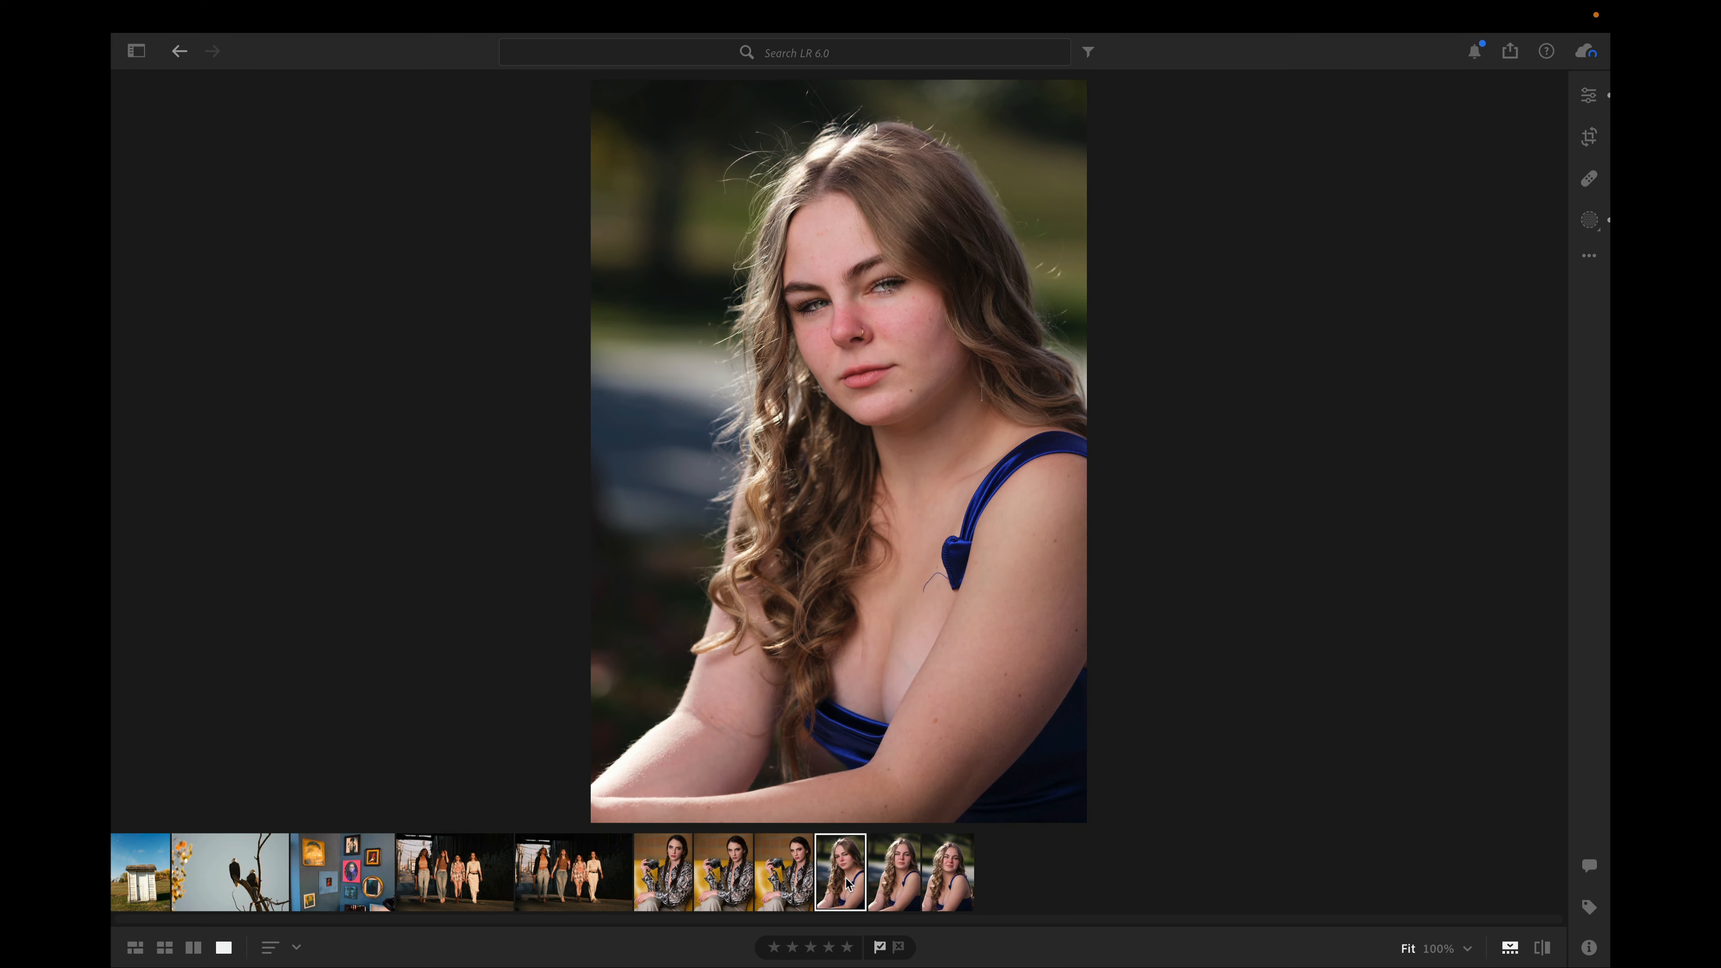
left_click(890, 880)
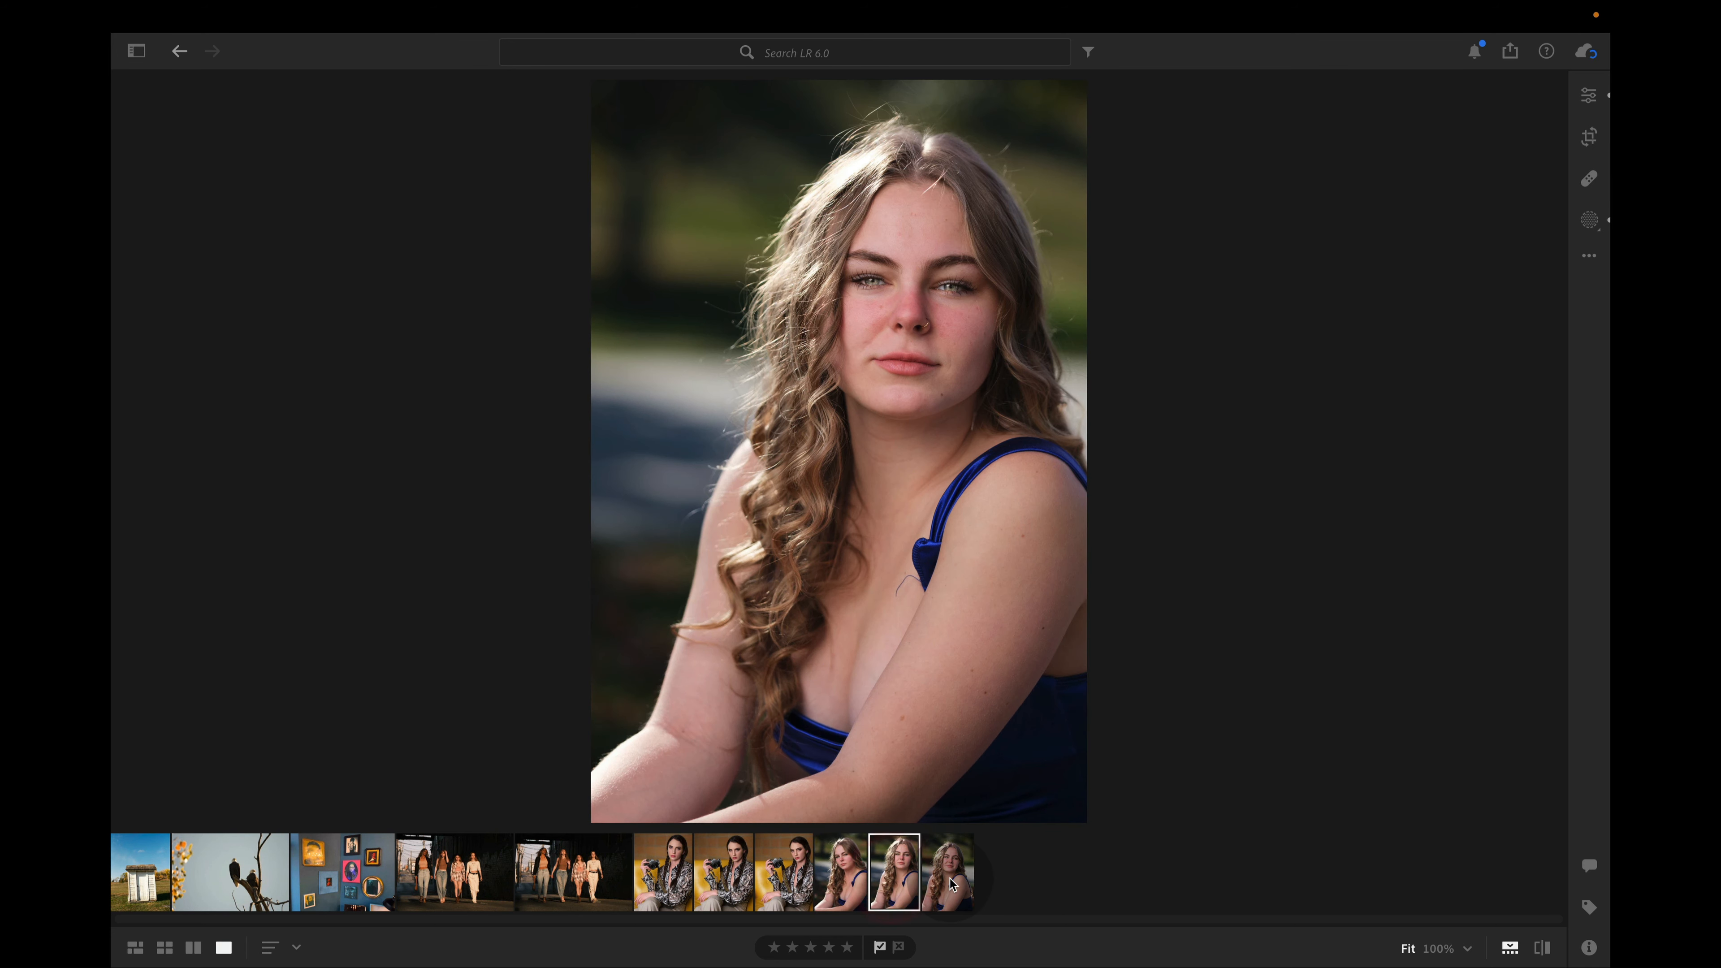